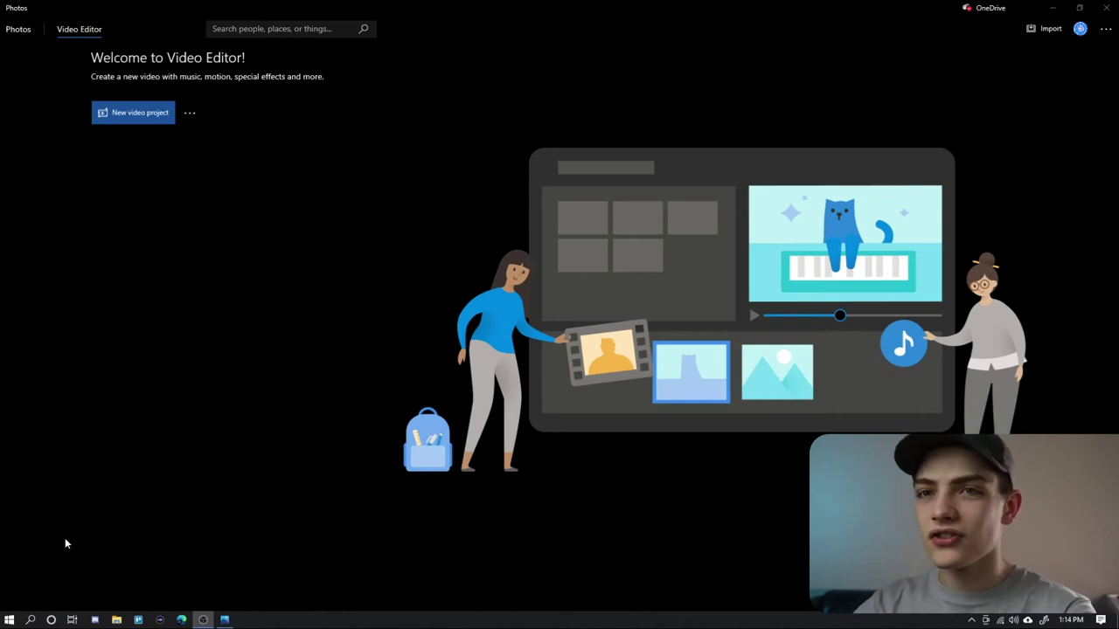
Search Windows for "photos", launch the Photos app and switch from the collection to its Video Editor.
left_click(32, 620)
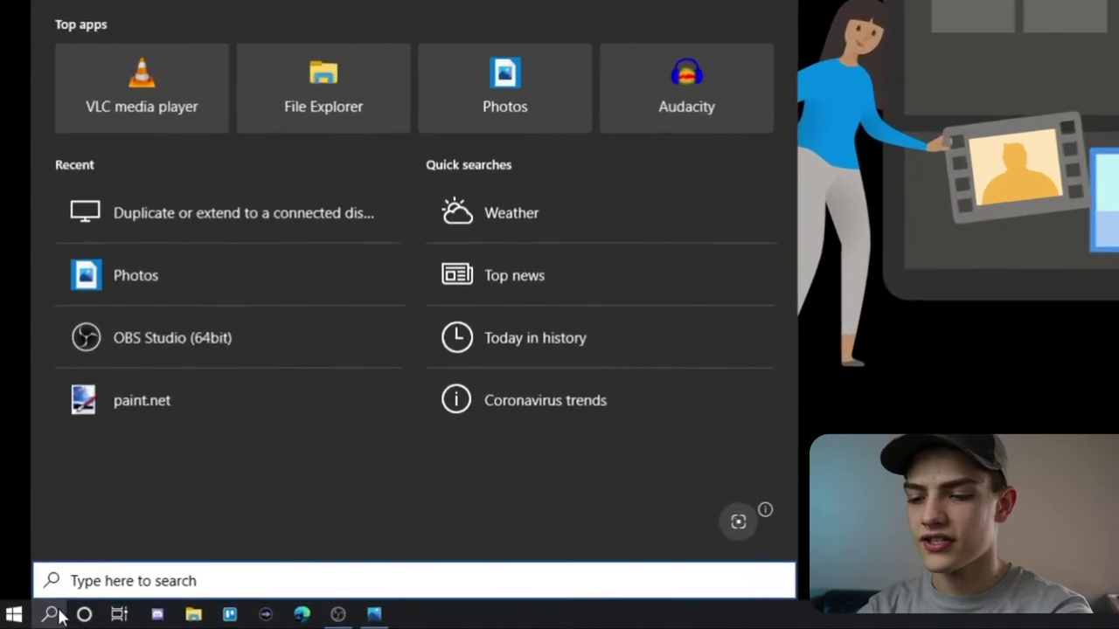
type("photos")
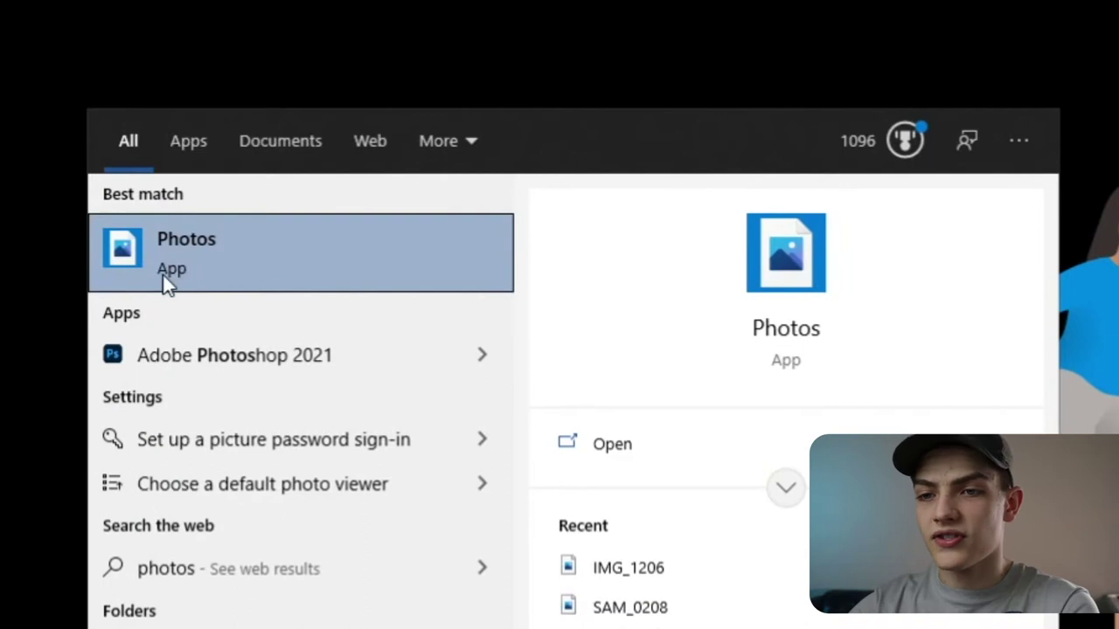
left_click(182, 245)
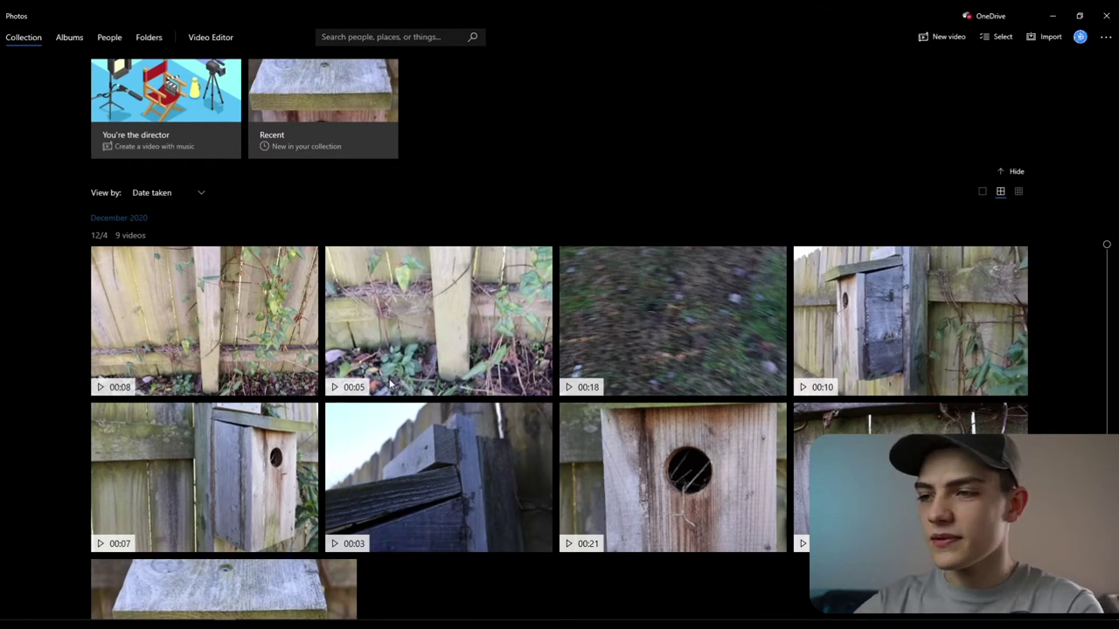
scroll(391, 385, "down", 2)
scroll(273, 473, "up", 2)
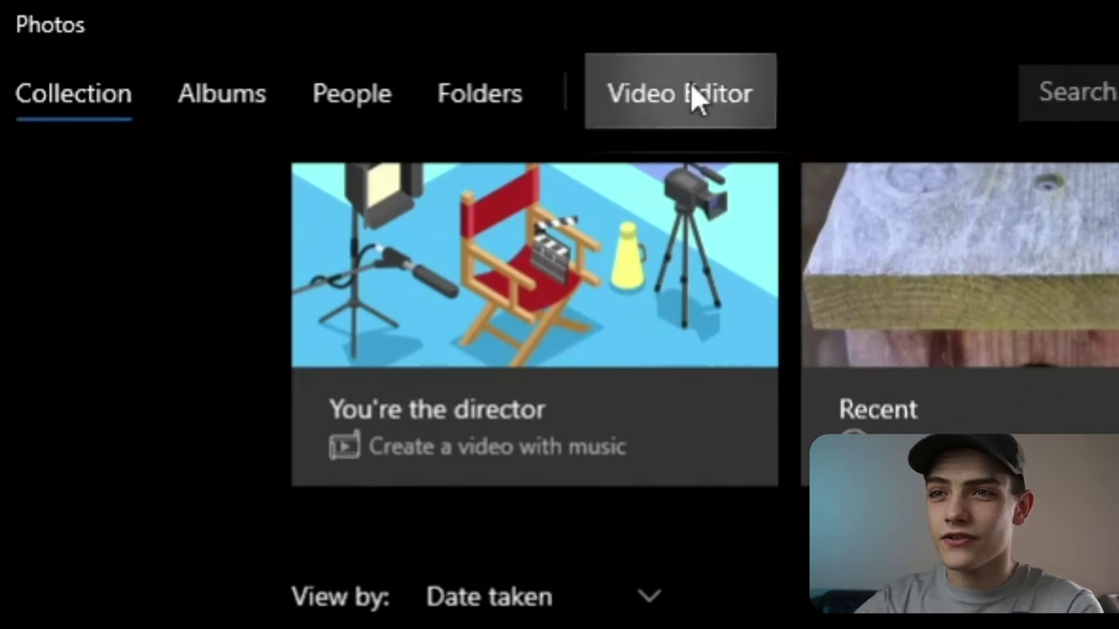
left_click(692, 87)
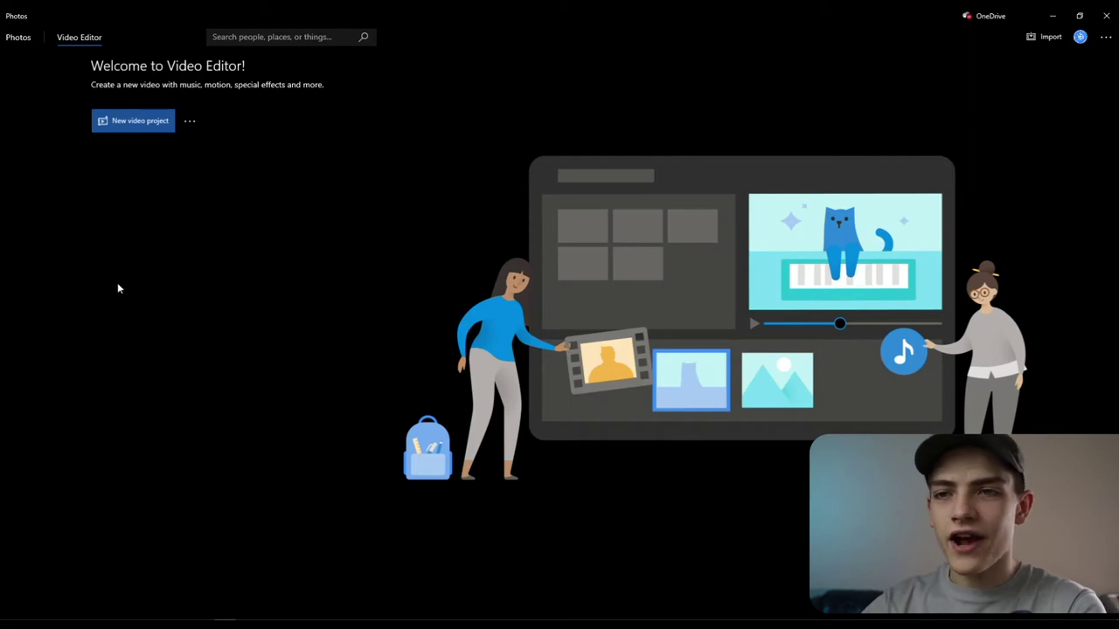
Create an empty video project without giving it a custom name, and return to the project overview.
left_click(160, 124)
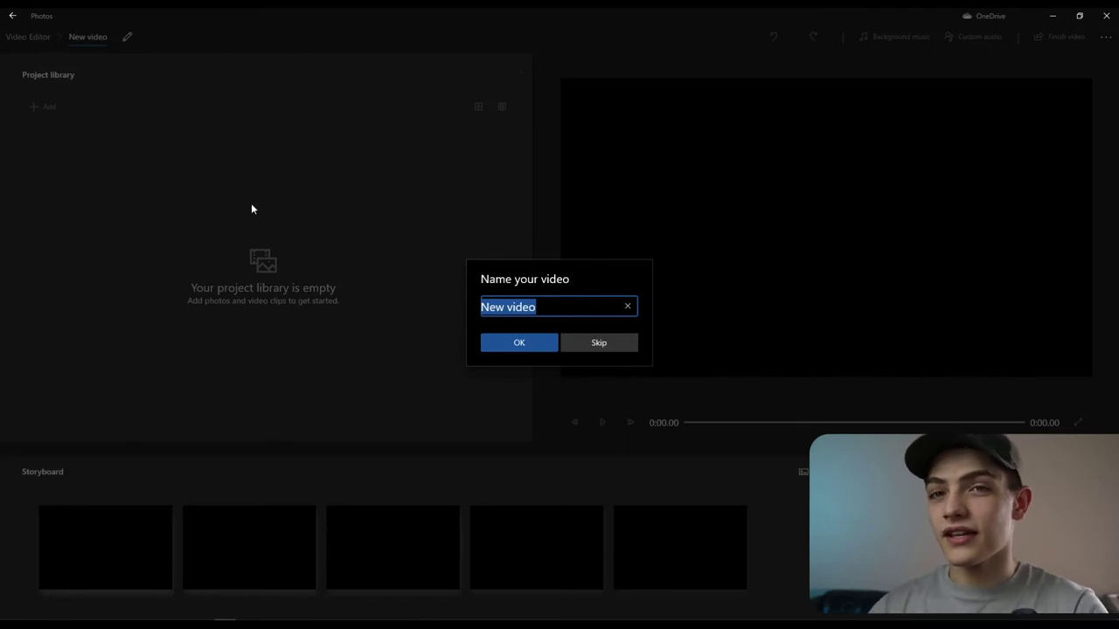
left_click(606, 346)
left_click(12, 16)
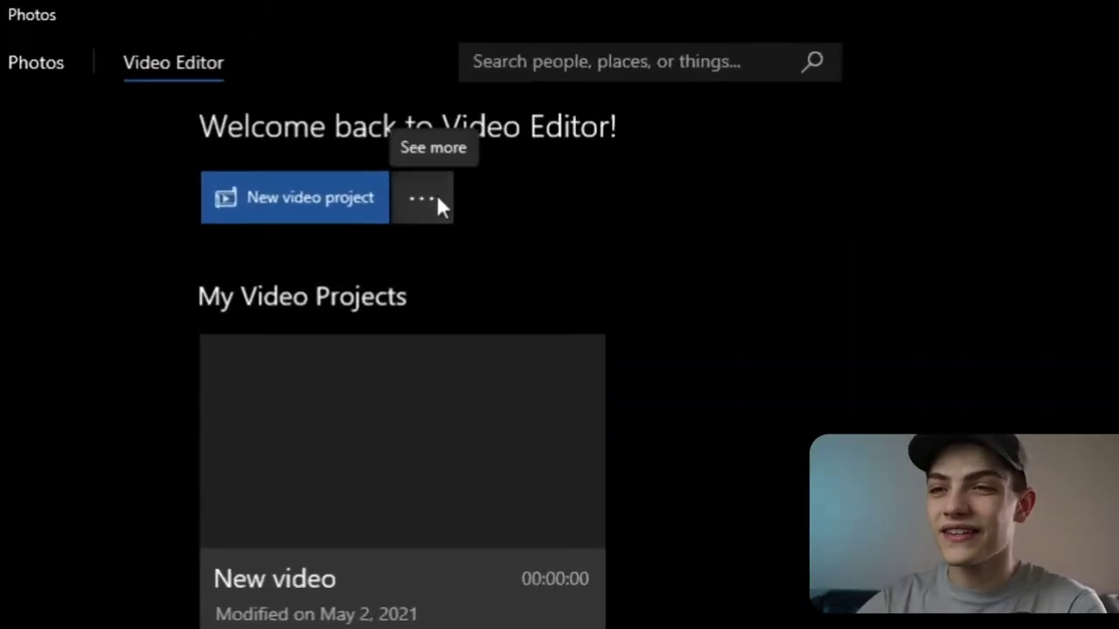
Start an automatically made video and select all nine December 2020 clips for it.
left_click(438, 198)
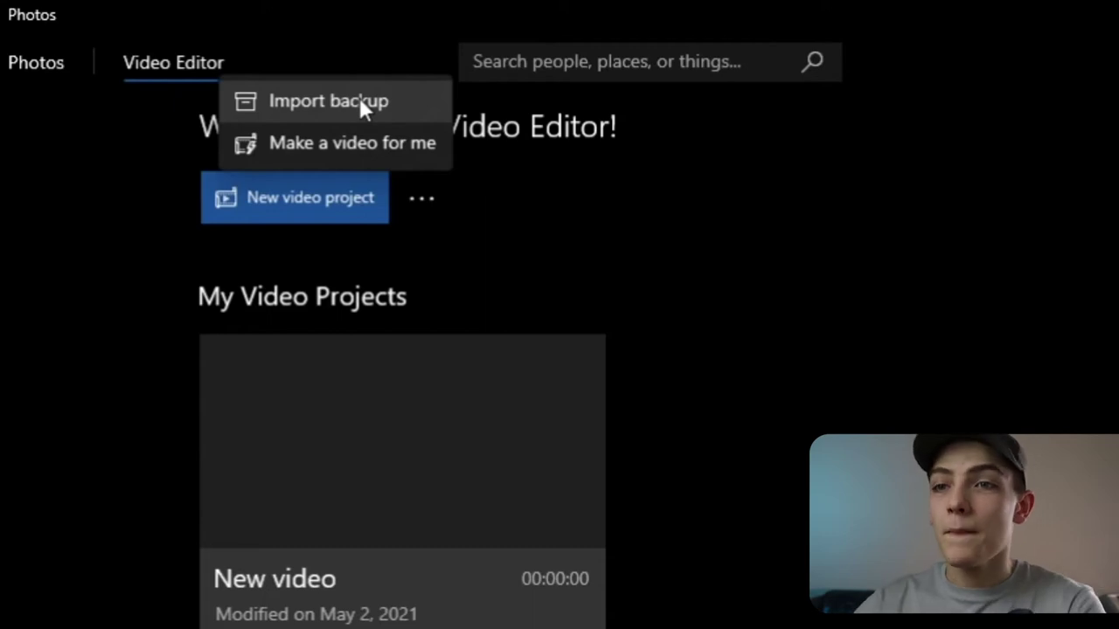
left_click(366, 146)
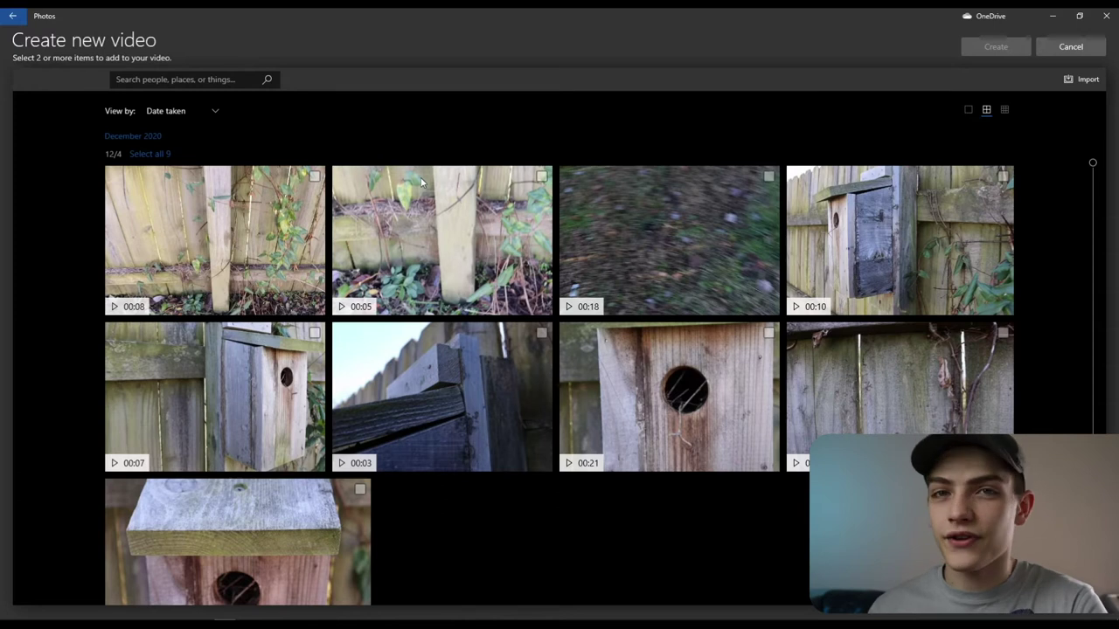
left_click(313, 175)
left_click(150, 153)
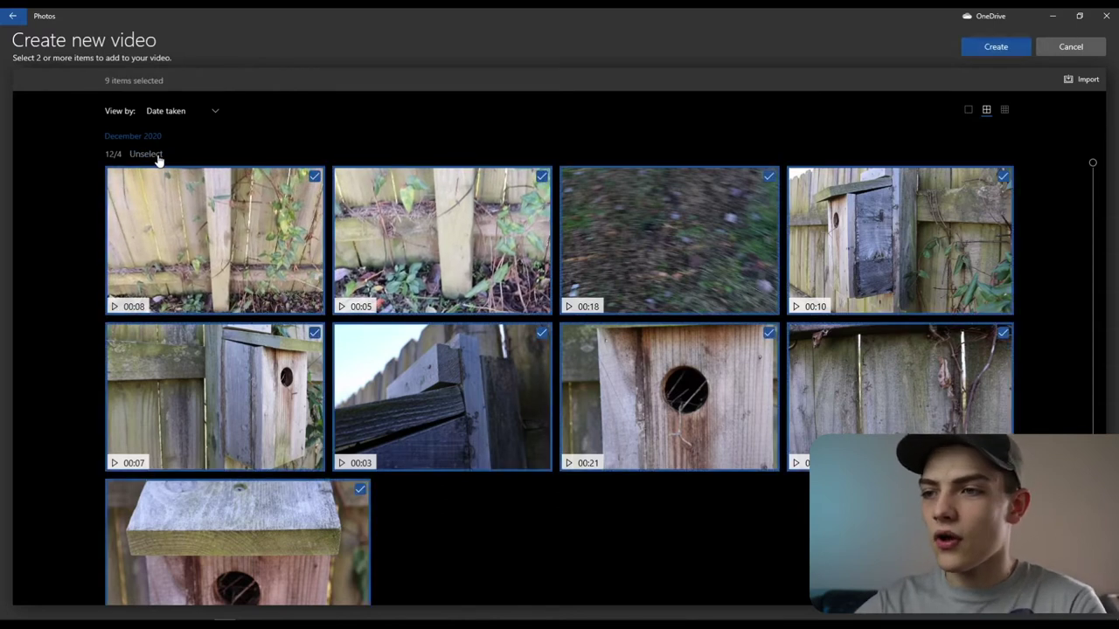
scroll(339, 343, "down", 1)
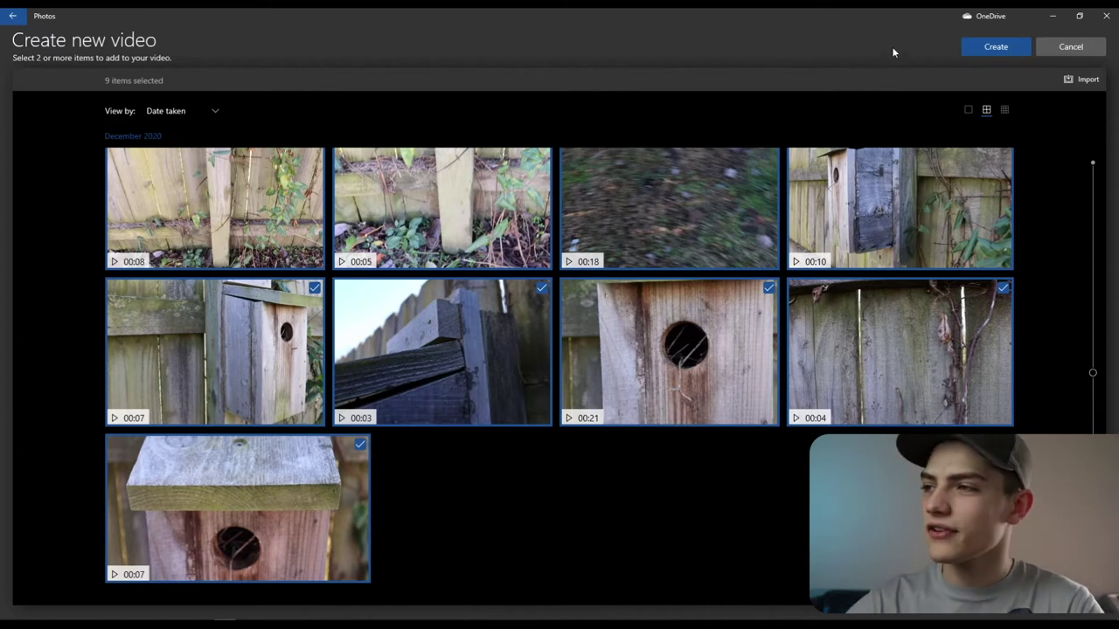
left_click(1076, 79)
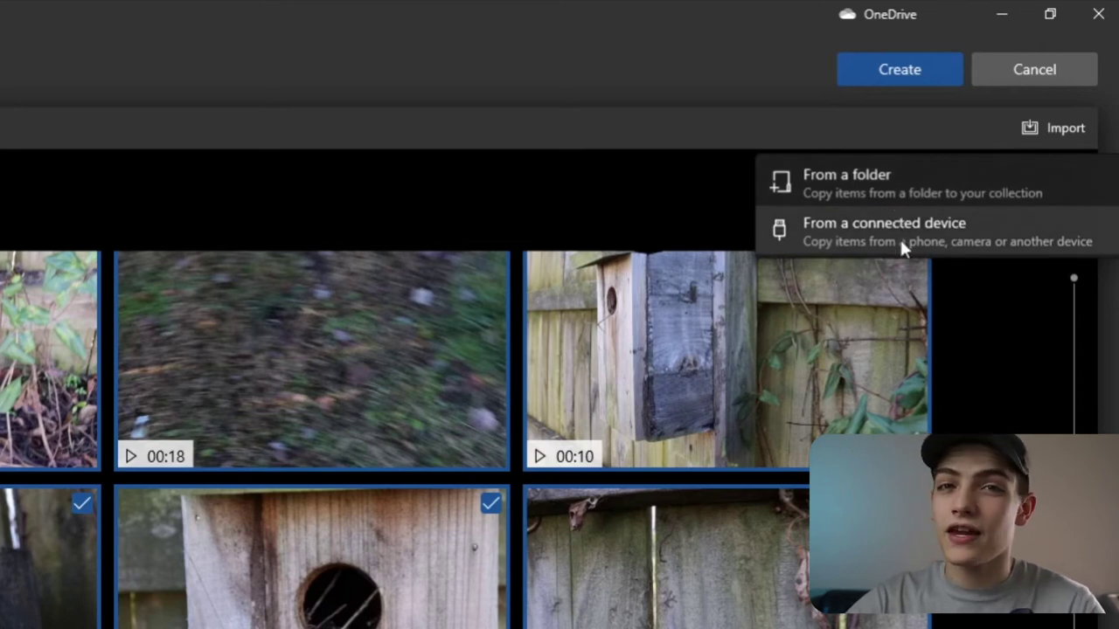
key("Escape")
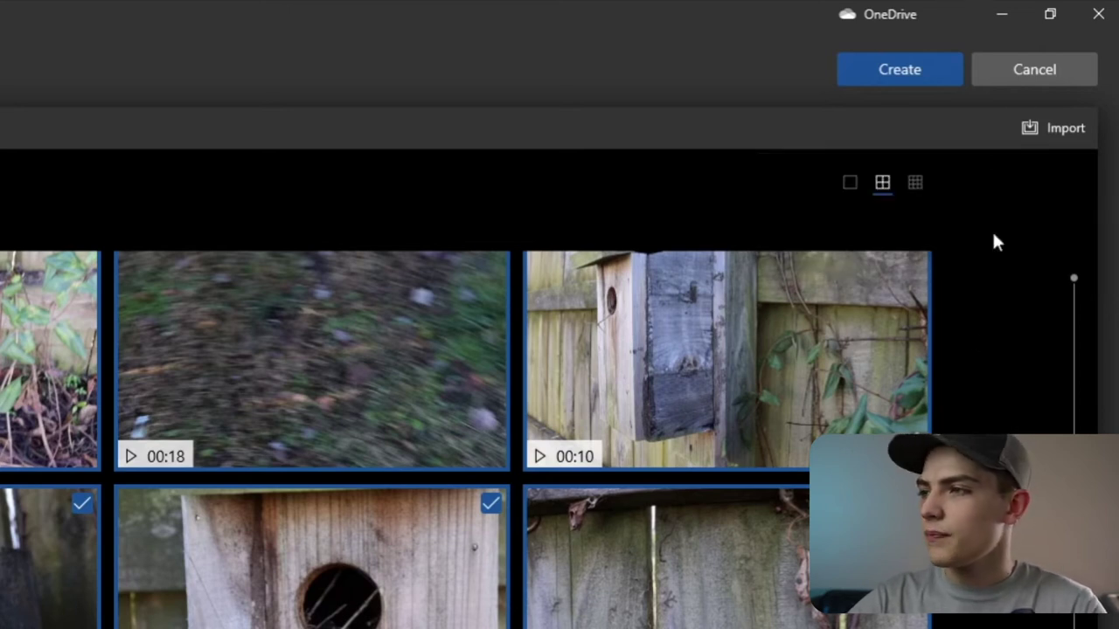
Create the automatic video from the selected clips under the name Bird House and remix it.
left_click(896, 69)
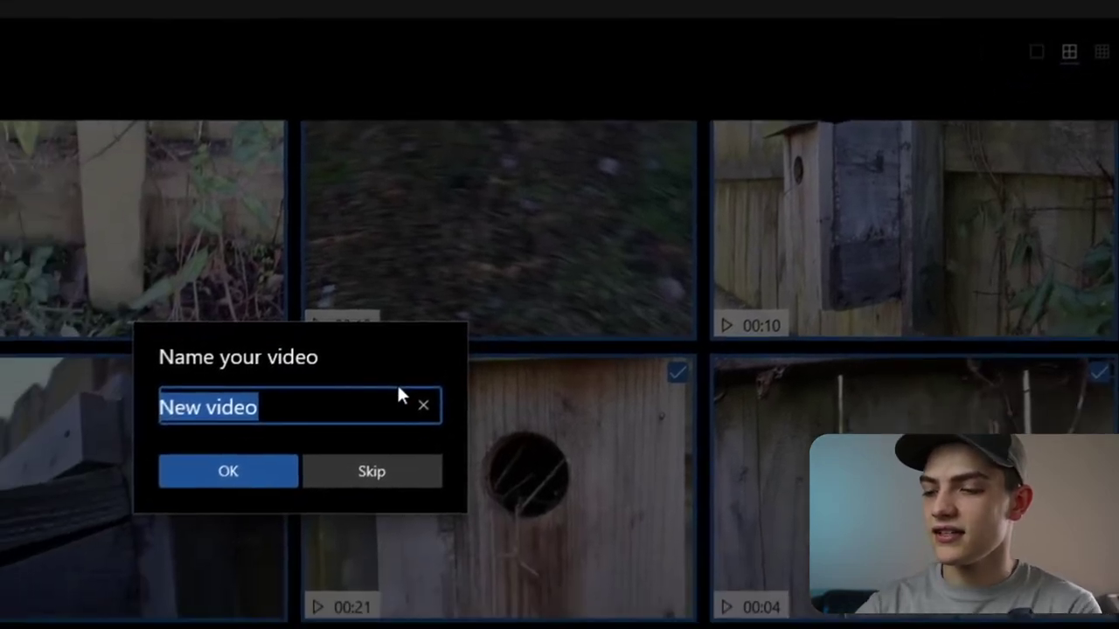
key("BackSpace")
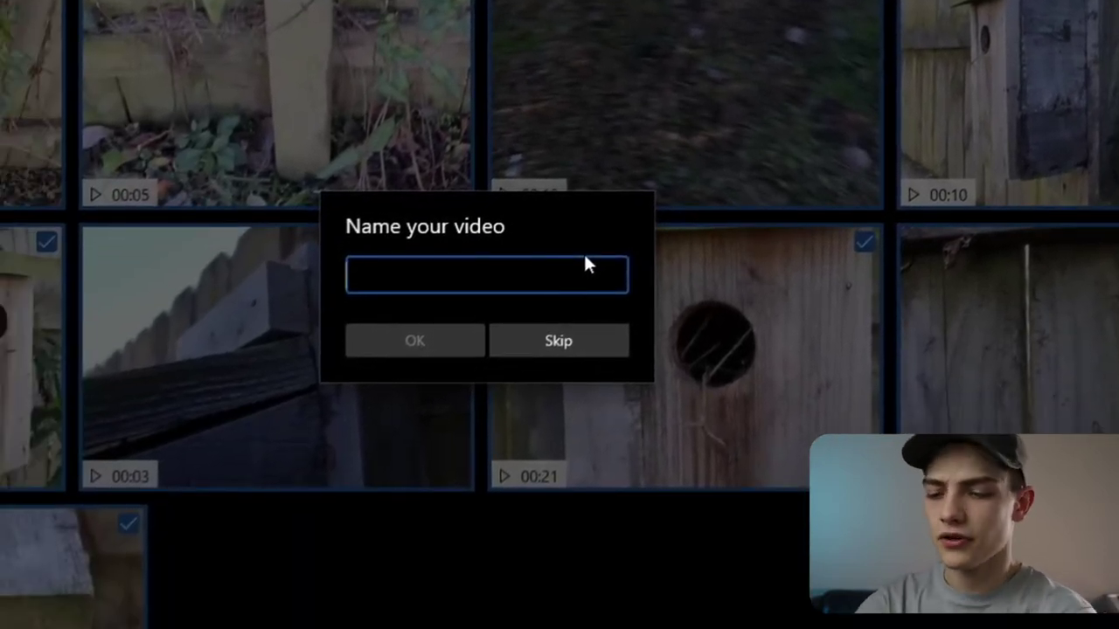
type("Bird House")
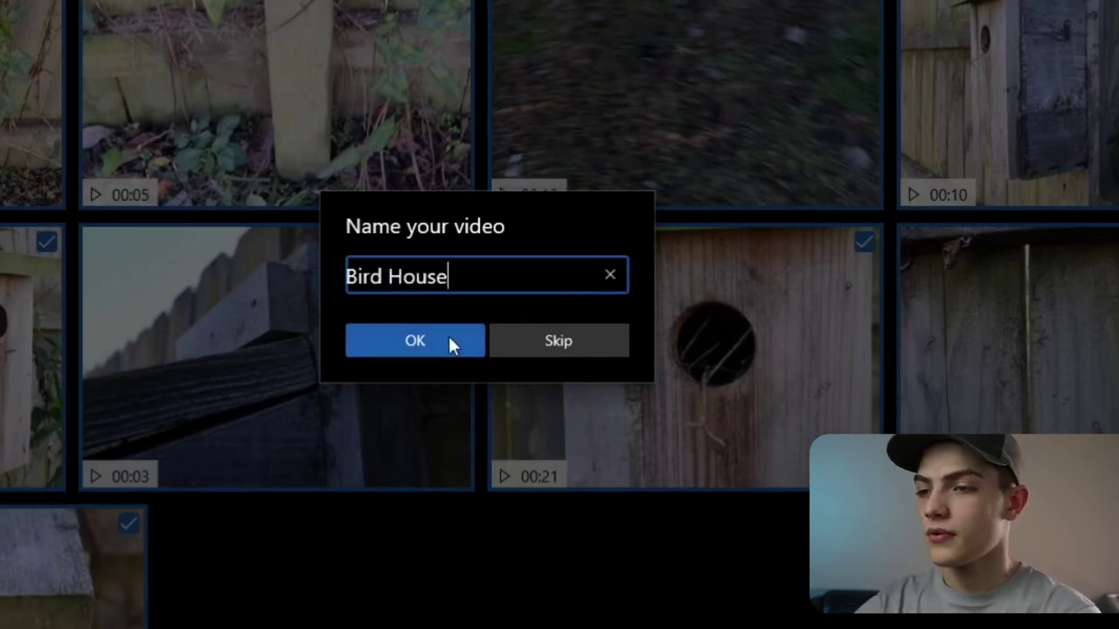
left_click(449, 341)
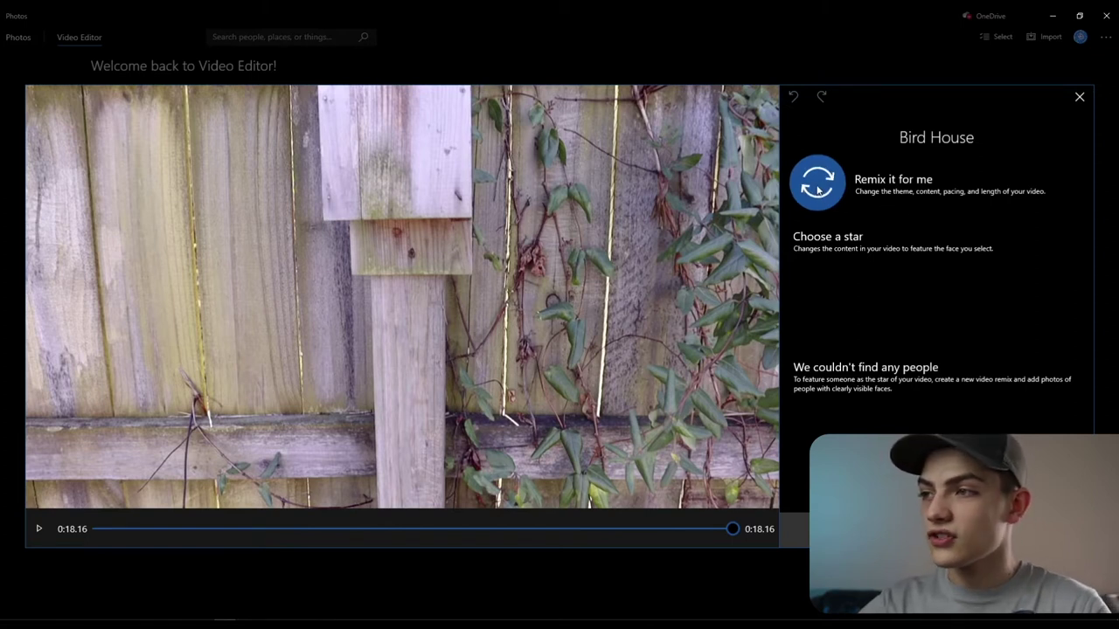
left_click(817, 185)
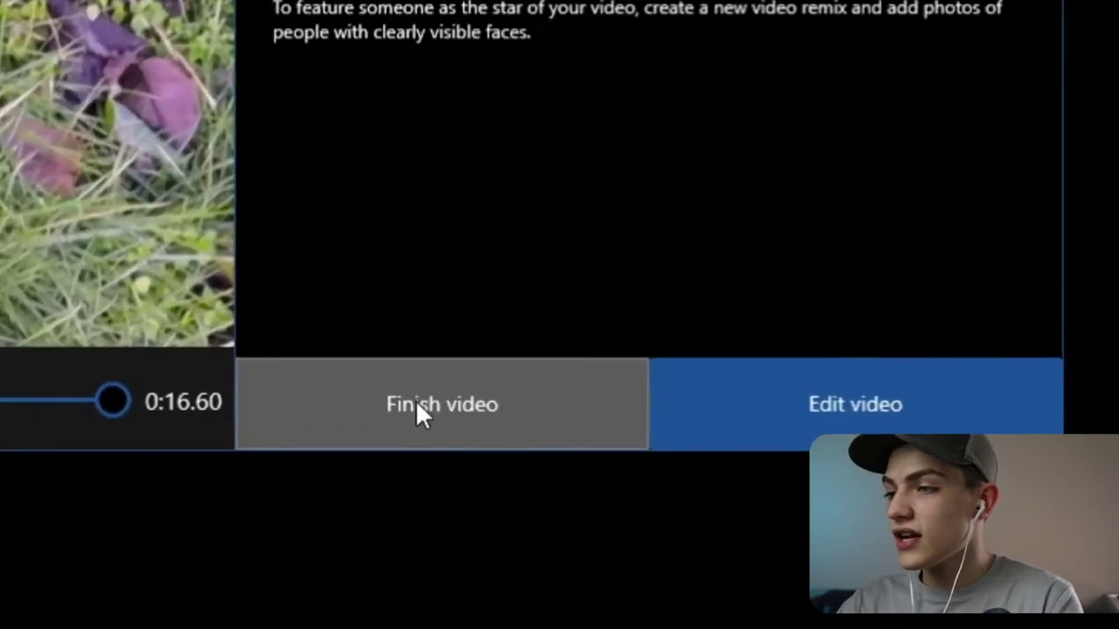
Examine the video quality choices and extra encoding options for finishing the Bird House video, leaving without exporting.
left_click(416, 406)
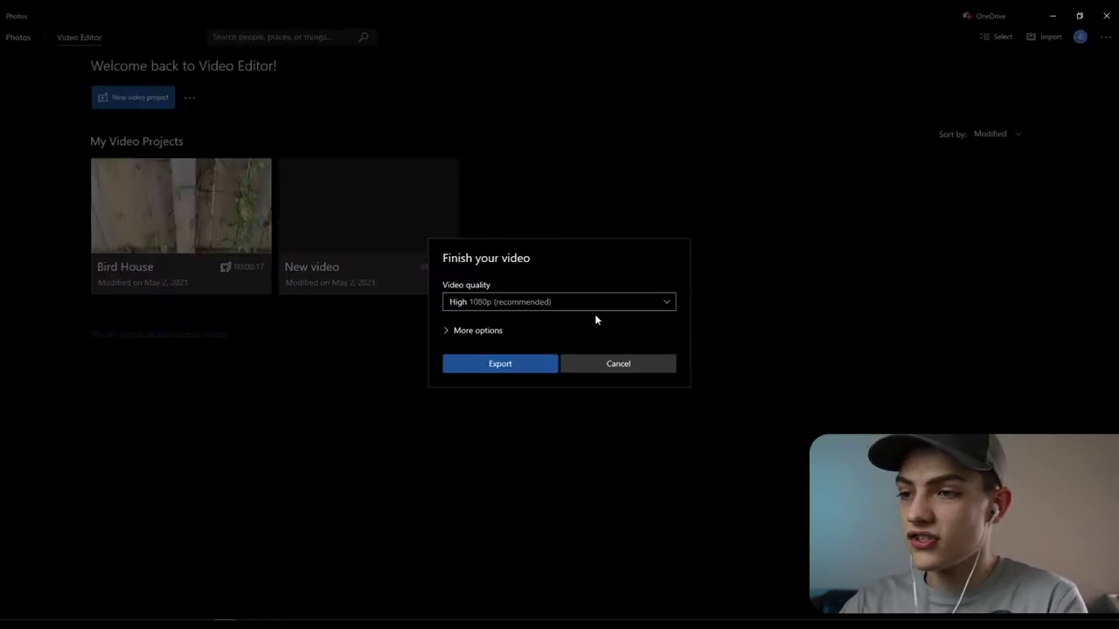
left_click(591, 301)
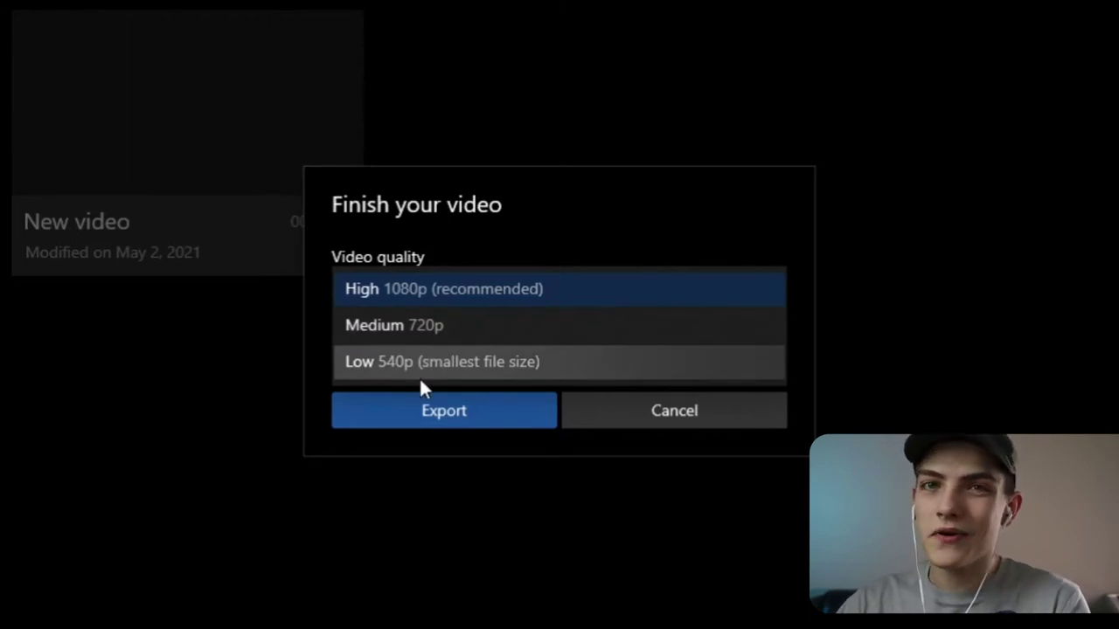
left_click(436, 292)
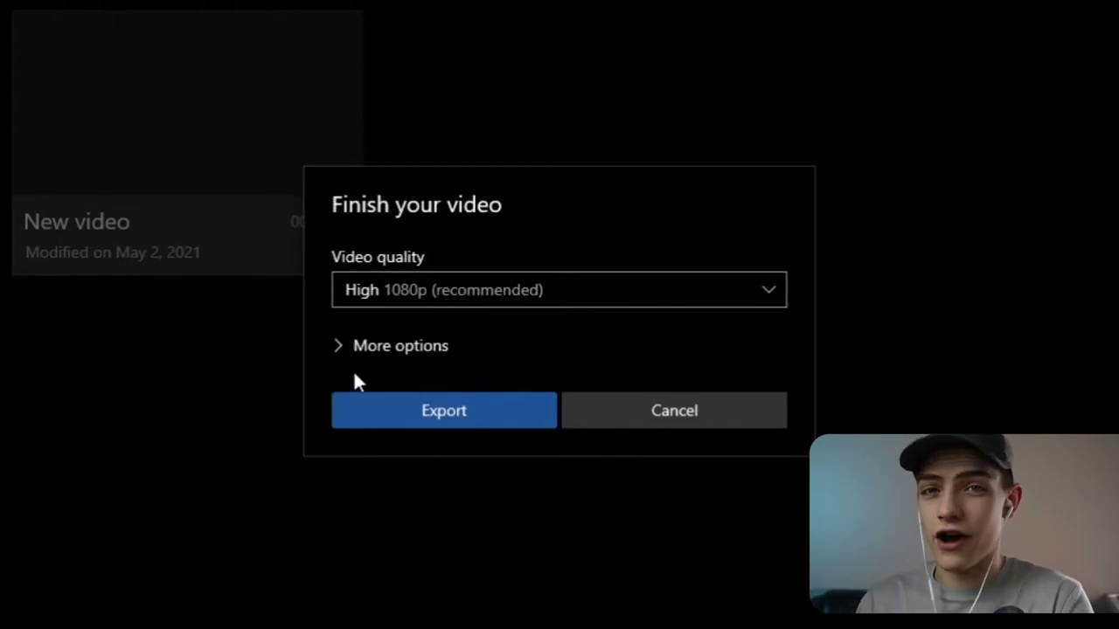
left_click(376, 346)
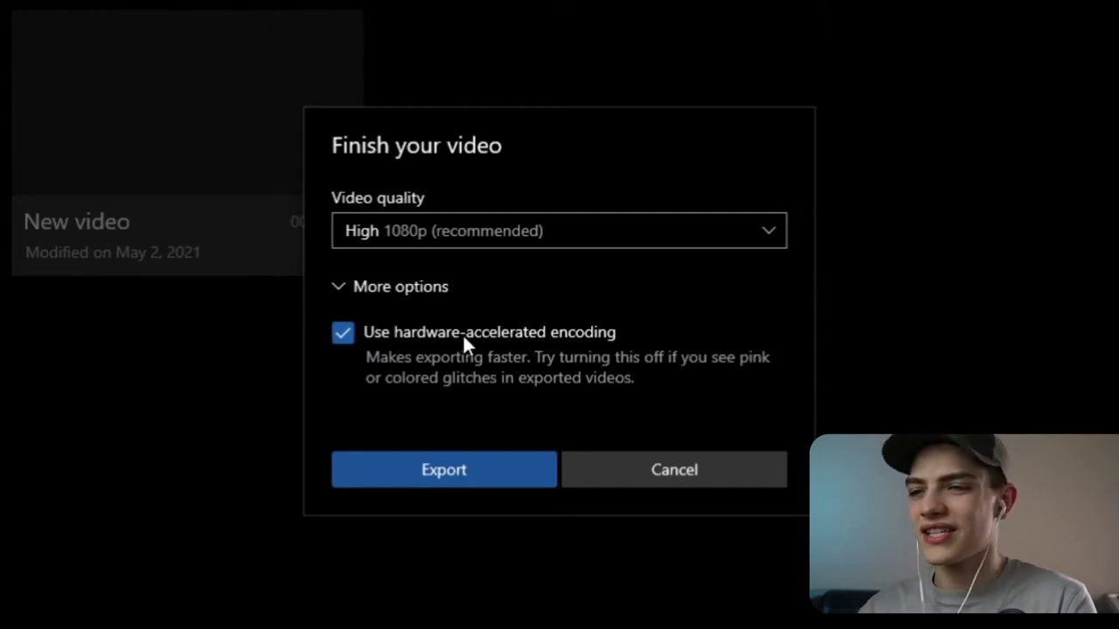
left_click(341, 283)
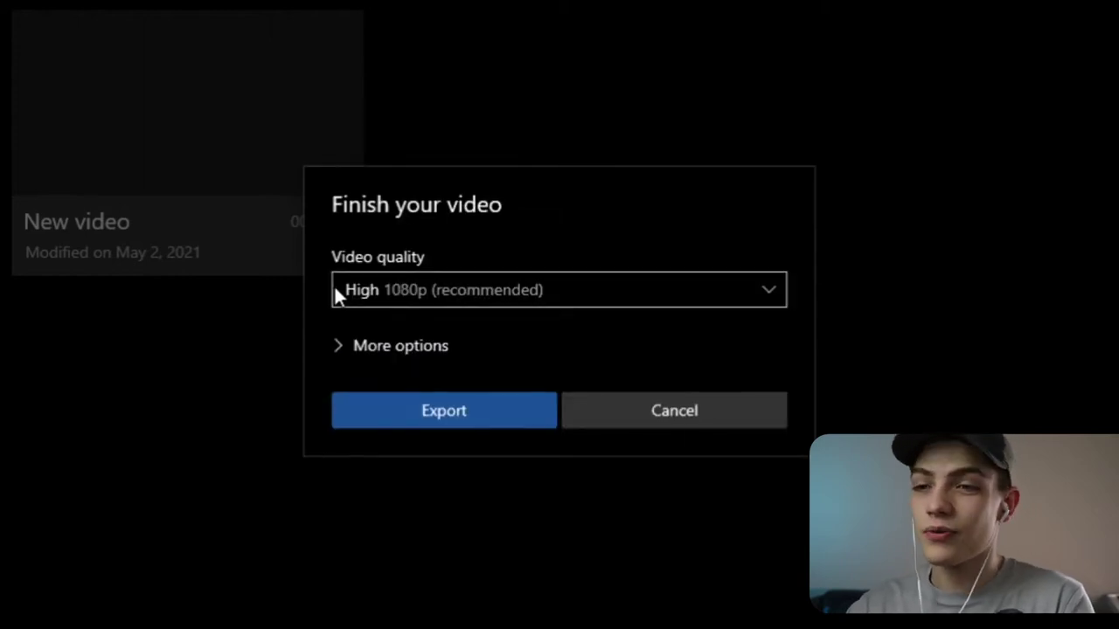
left_click(636, 413)
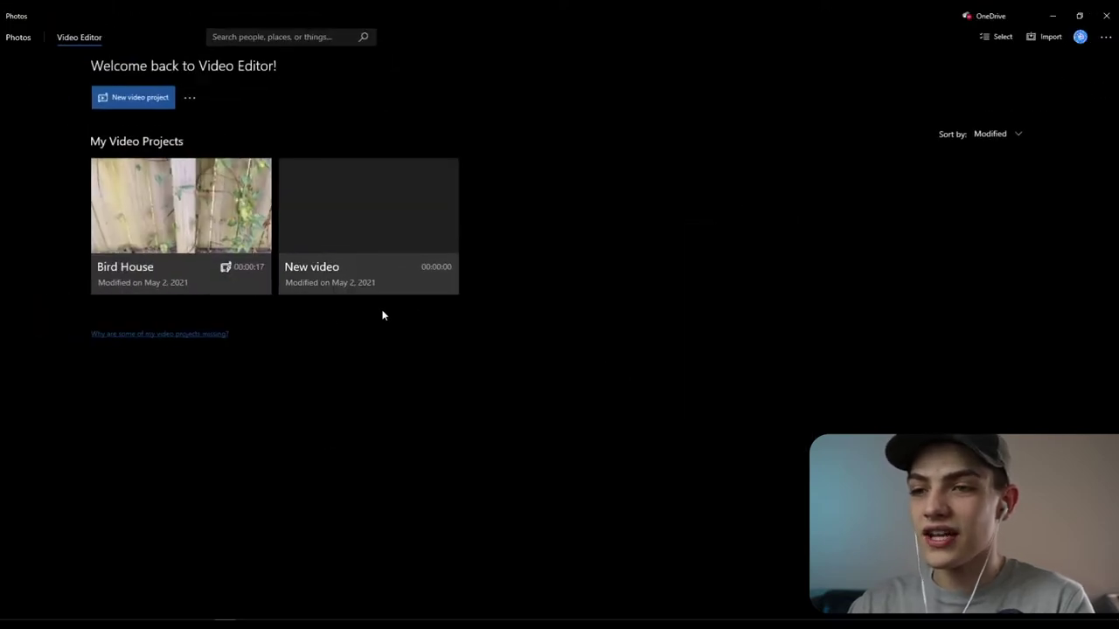
Reopen the Bird House video, remix it again, preview it and open it for full editing.
left_click(207, 236)
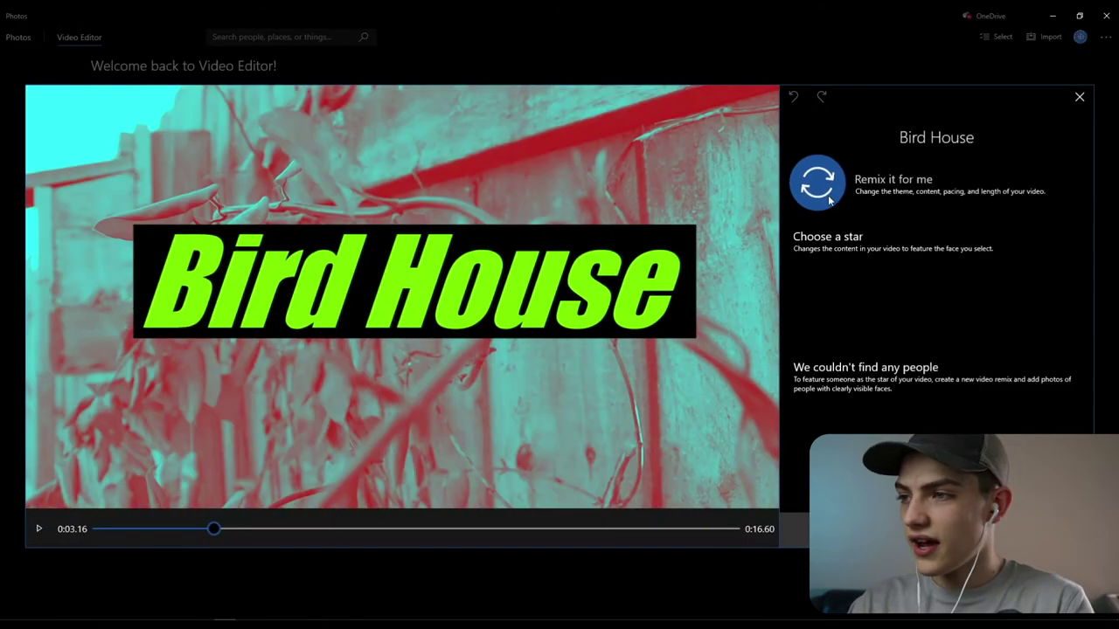
left_click(806, 190)
left_click(804, 193)
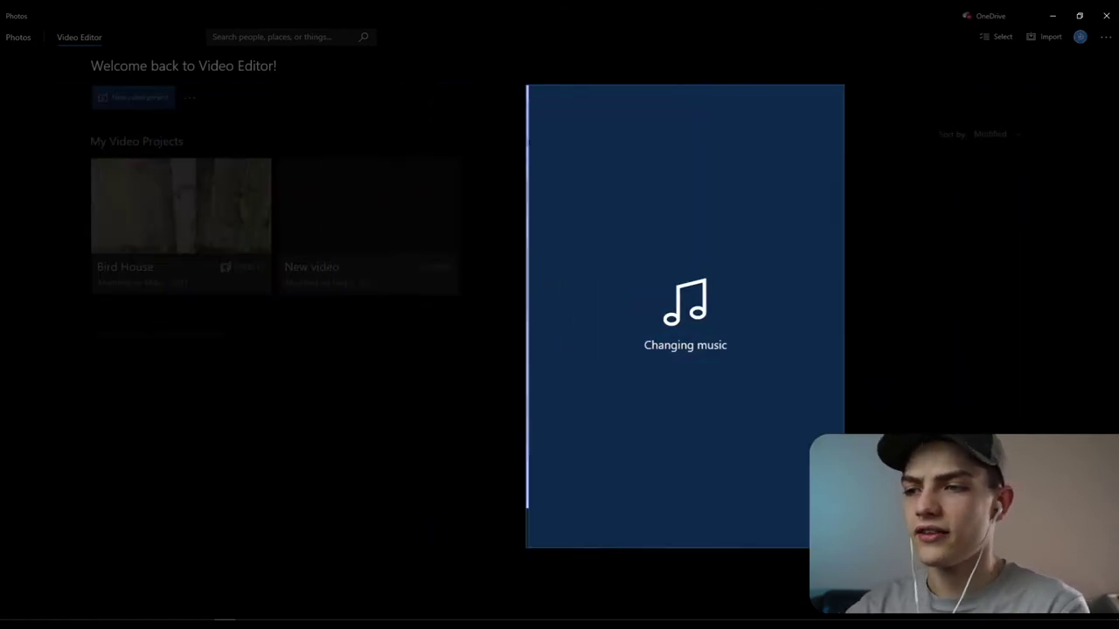
left_click(41, 531)
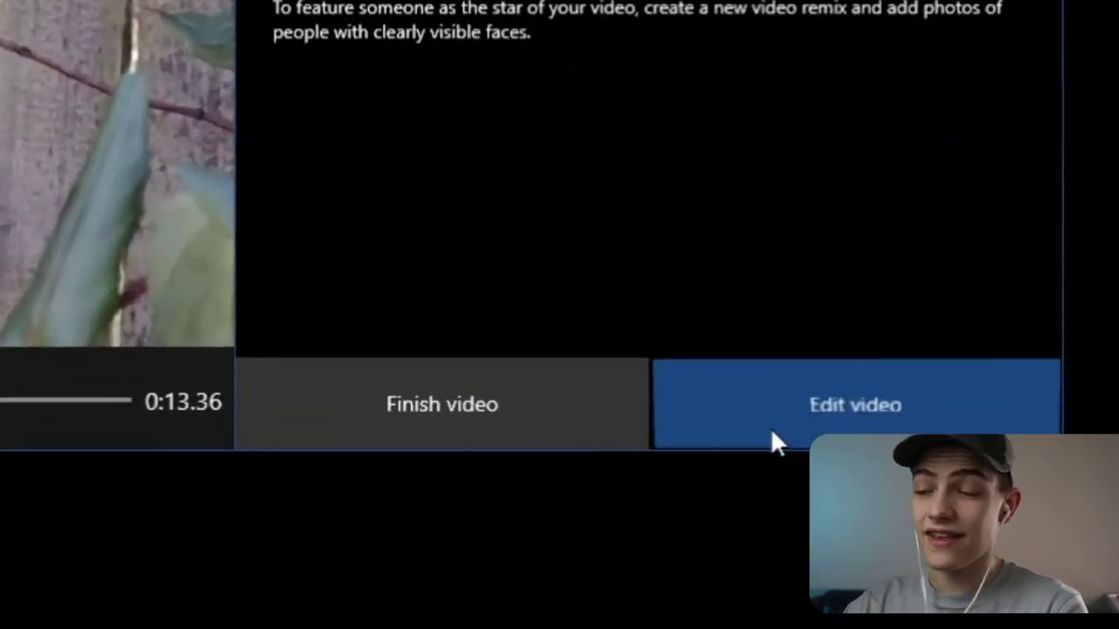
left_click(772, 430)
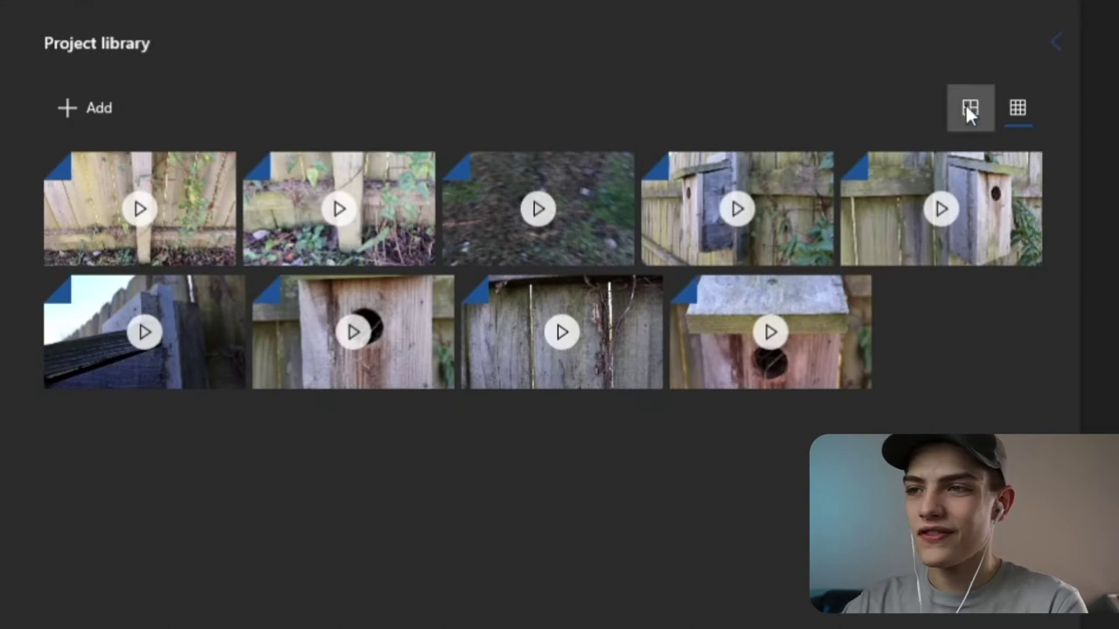
Compare the large and small thumbnail views of the project library, ending on the small thumbnails.
left_click(968, 108)
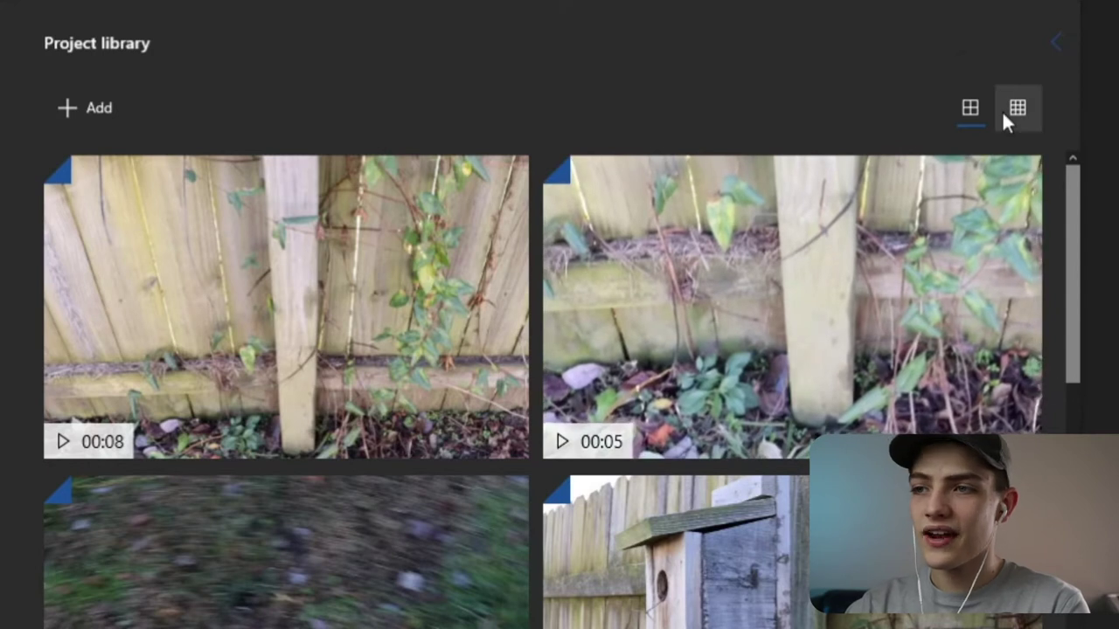
left_click(1003, 112)
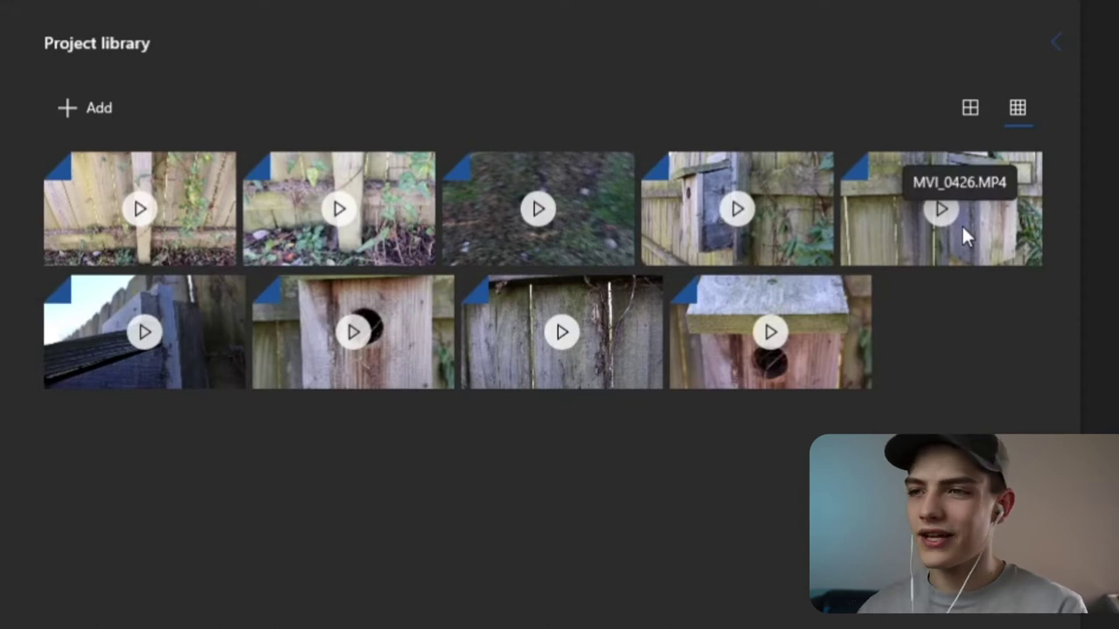
left_click(970, 109)
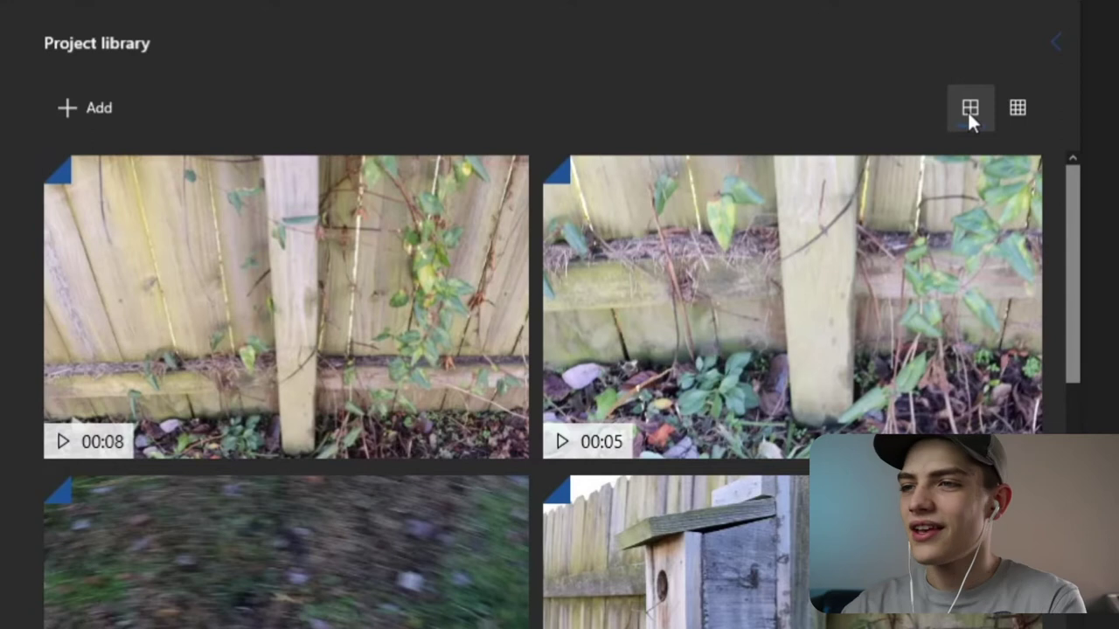
left_click(1029, 108)
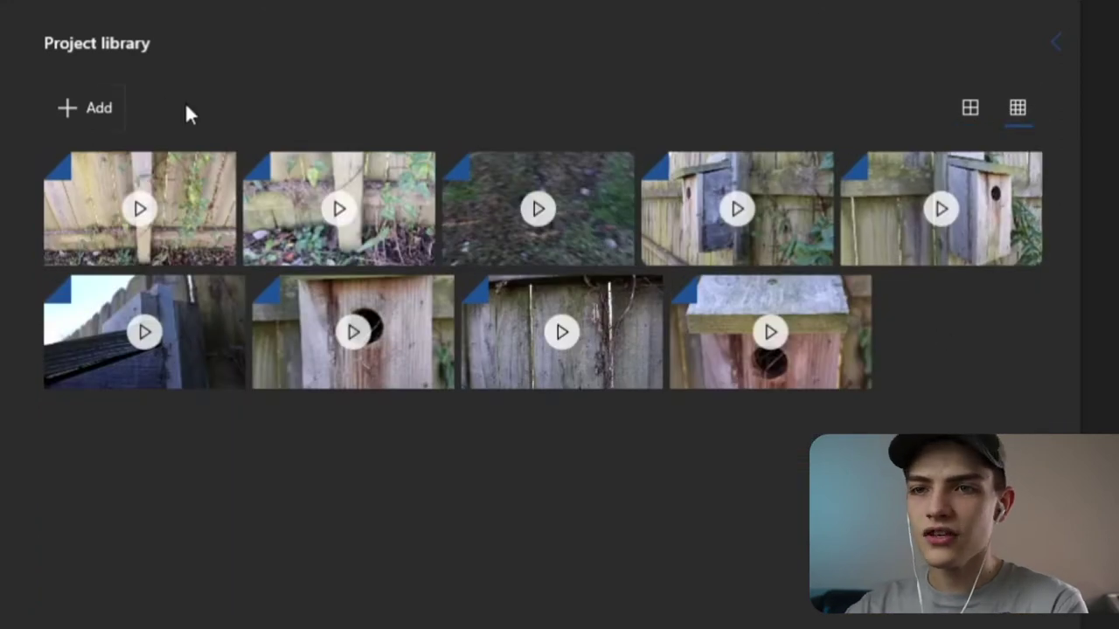
Search the web for "bird" pictures and add the bluebird perched on a grey-background branch to the project library.
left_click(104, 107)
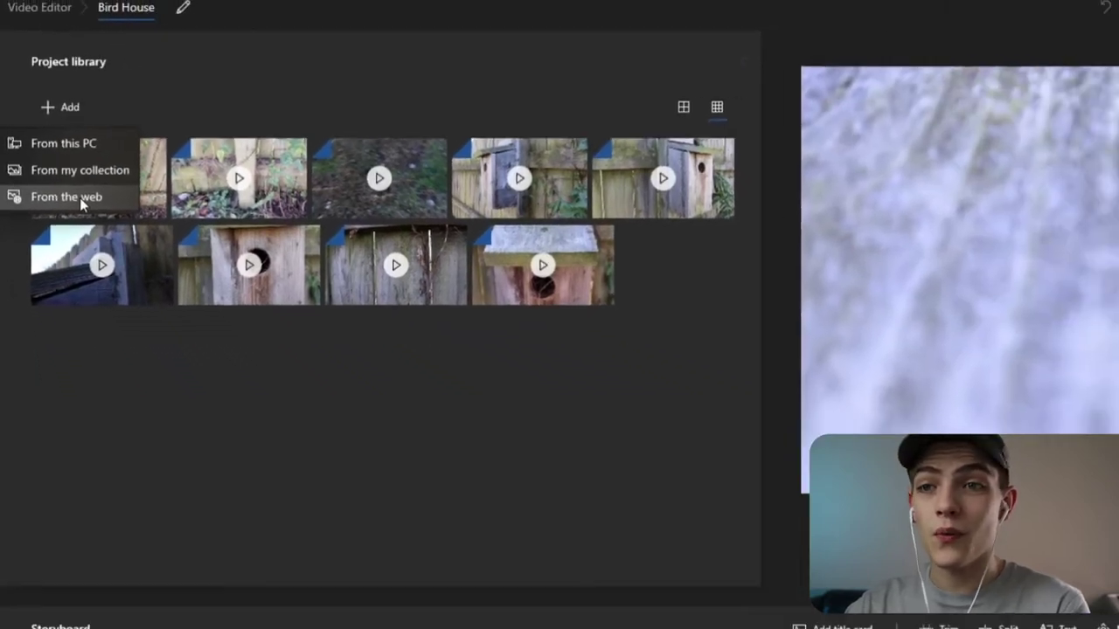
left_click(114, 234)
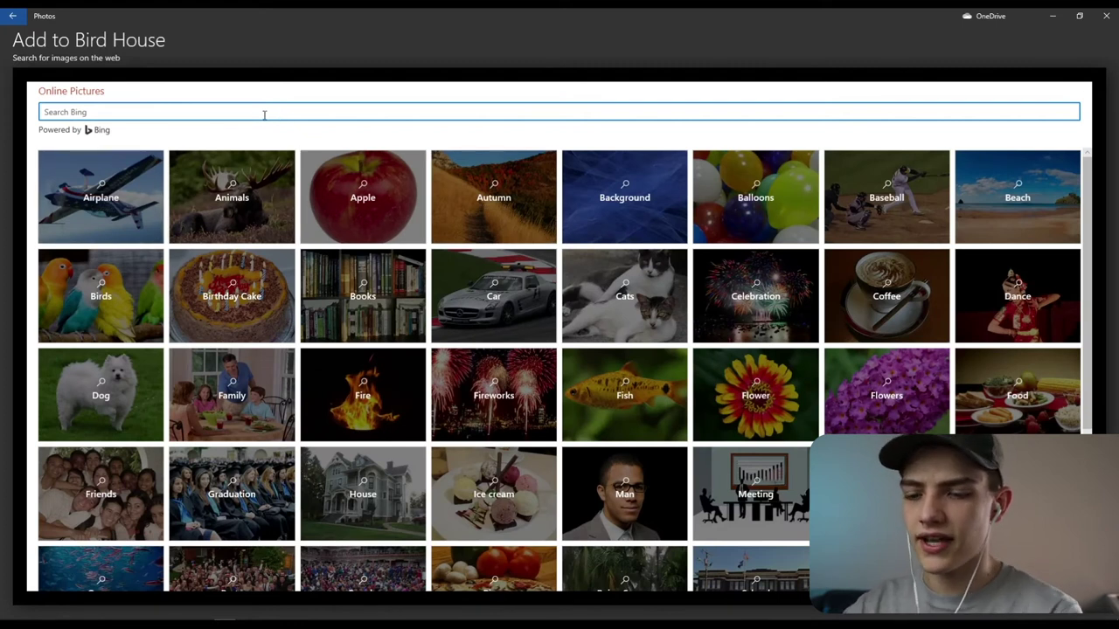
type("bird")
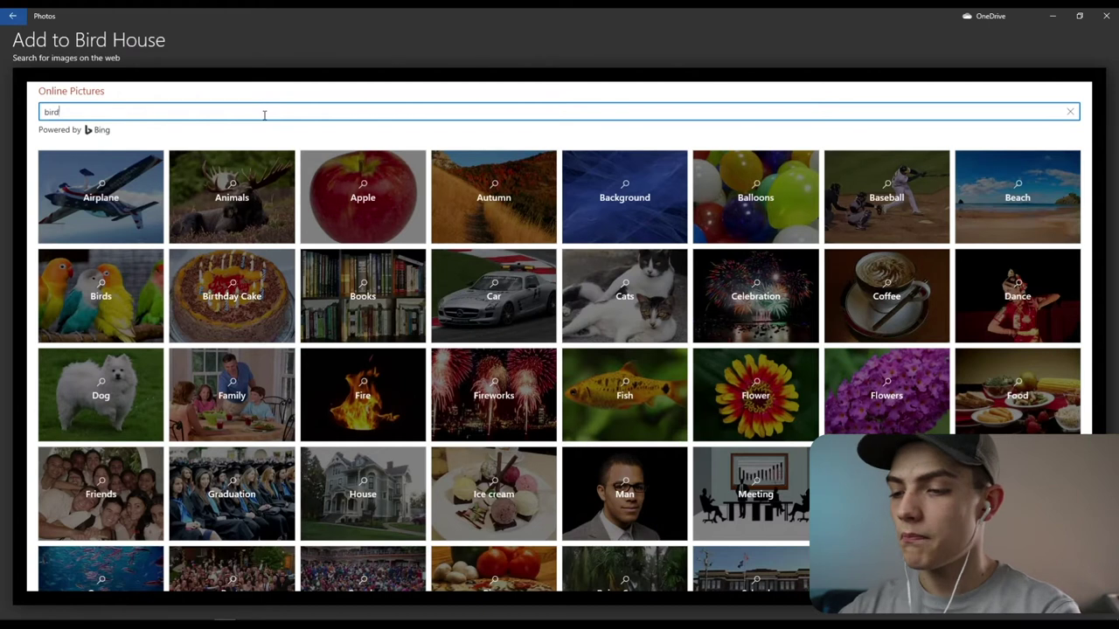
key("Return")
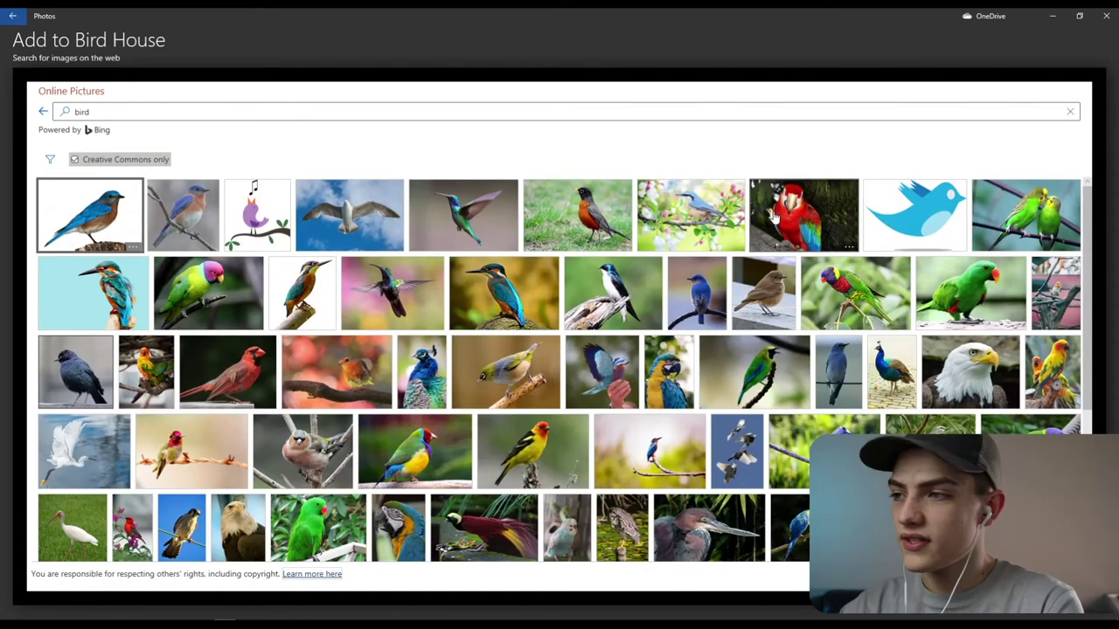
scroll(688, 296, "down", 3)
scroll(398, 371, "up", 3)
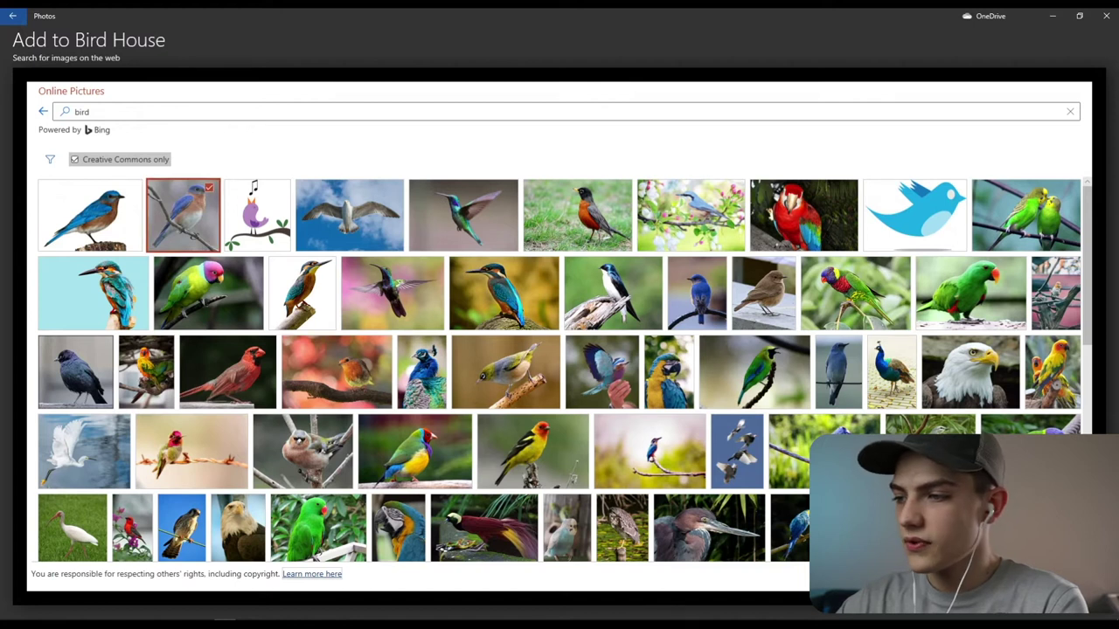
left_click(1005, 573)
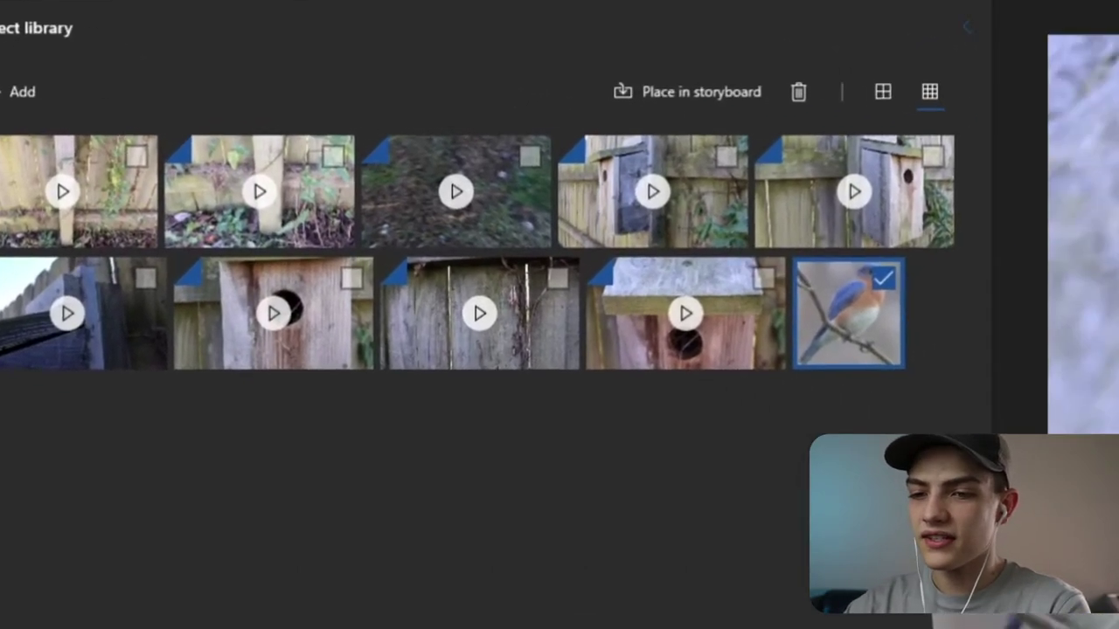
Place the bird picture after the first storyboard clip and set its duration to 2.5 seconds.
left_click_drag(897, 313, 189, 628)
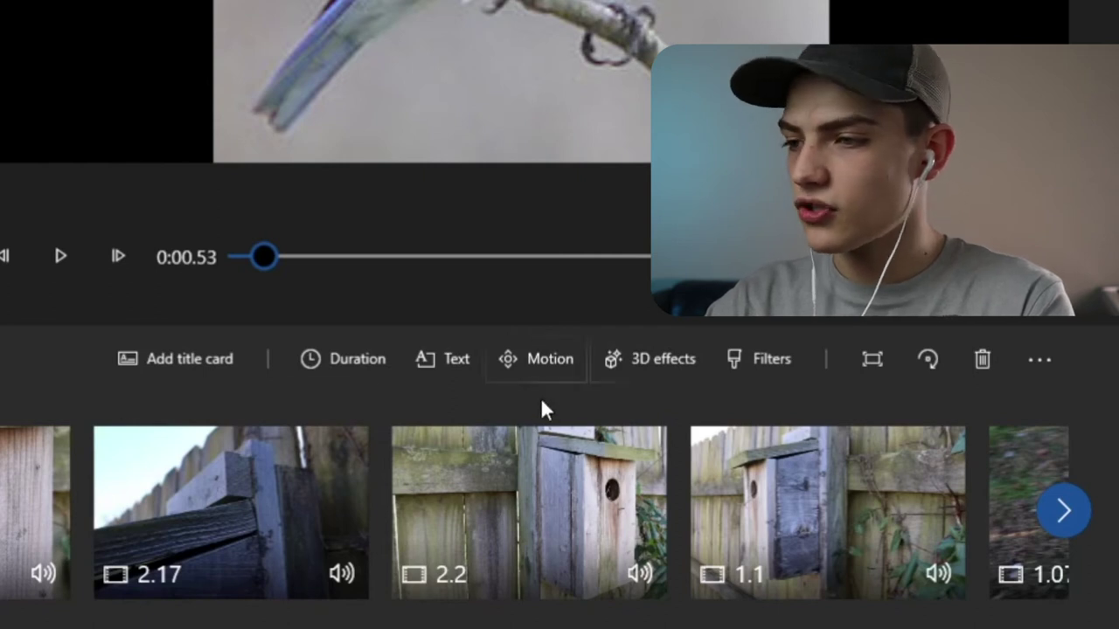
left_click(333, 377)
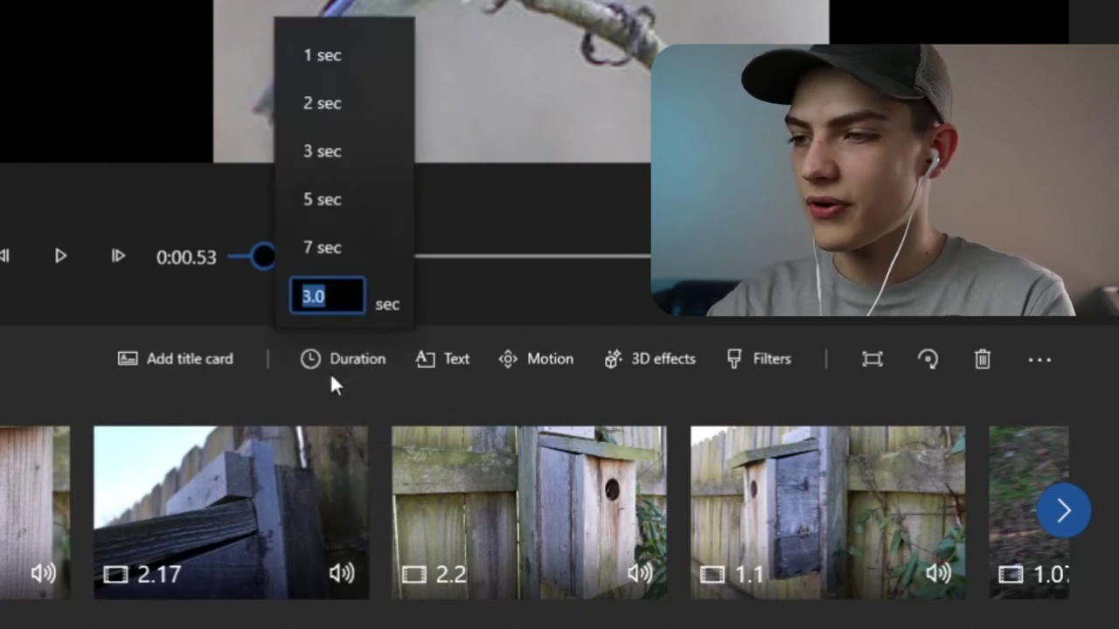
key("BackSpace")
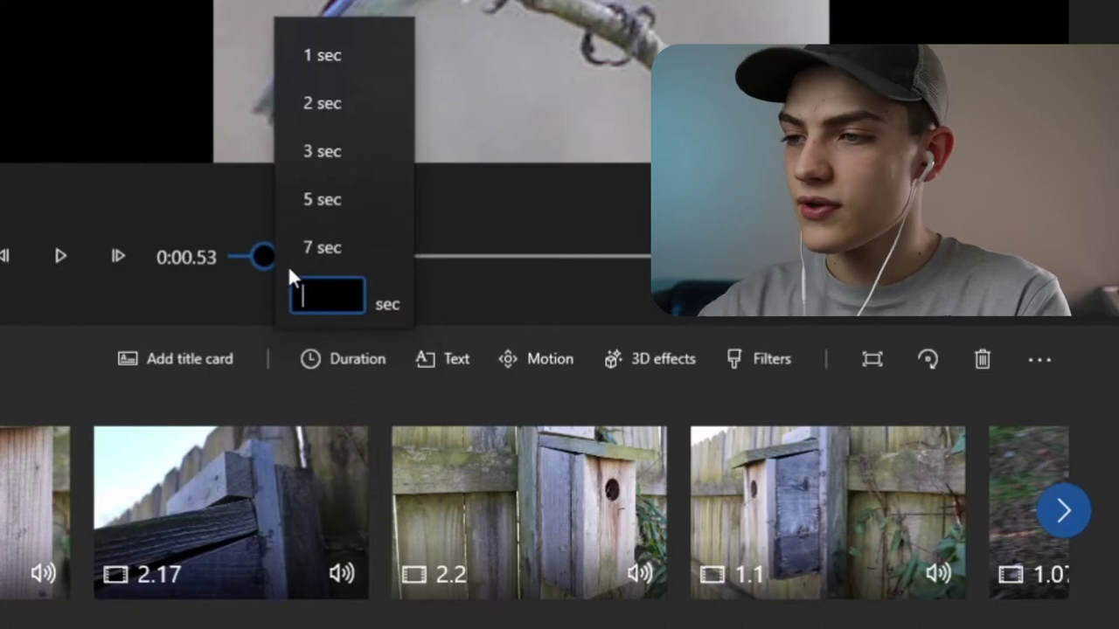
left_click(344, 196)
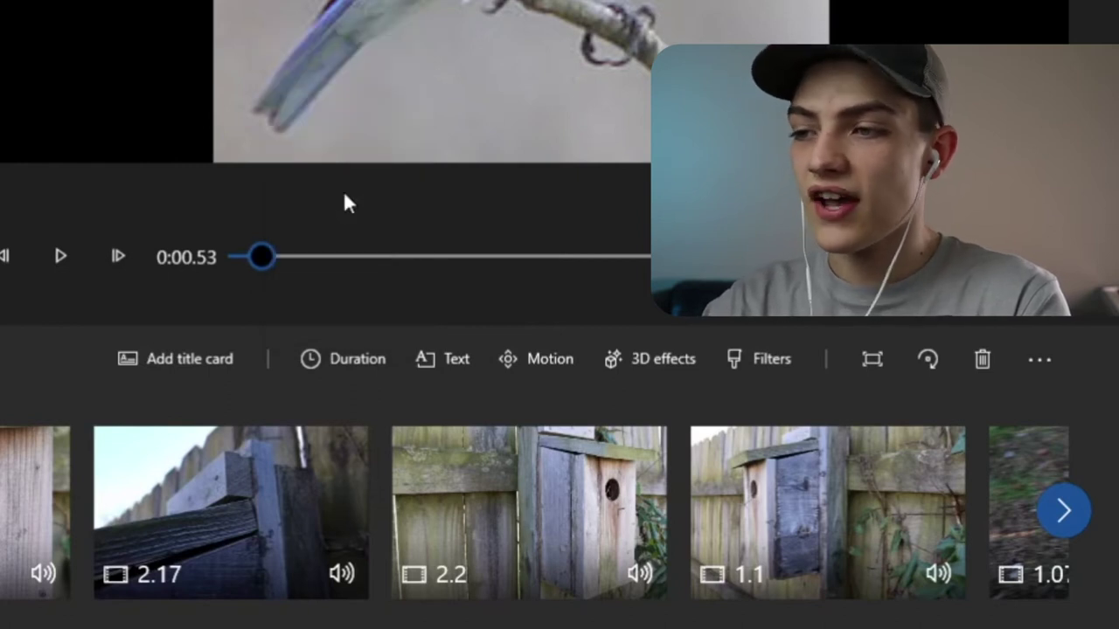
left_click(337, 354)
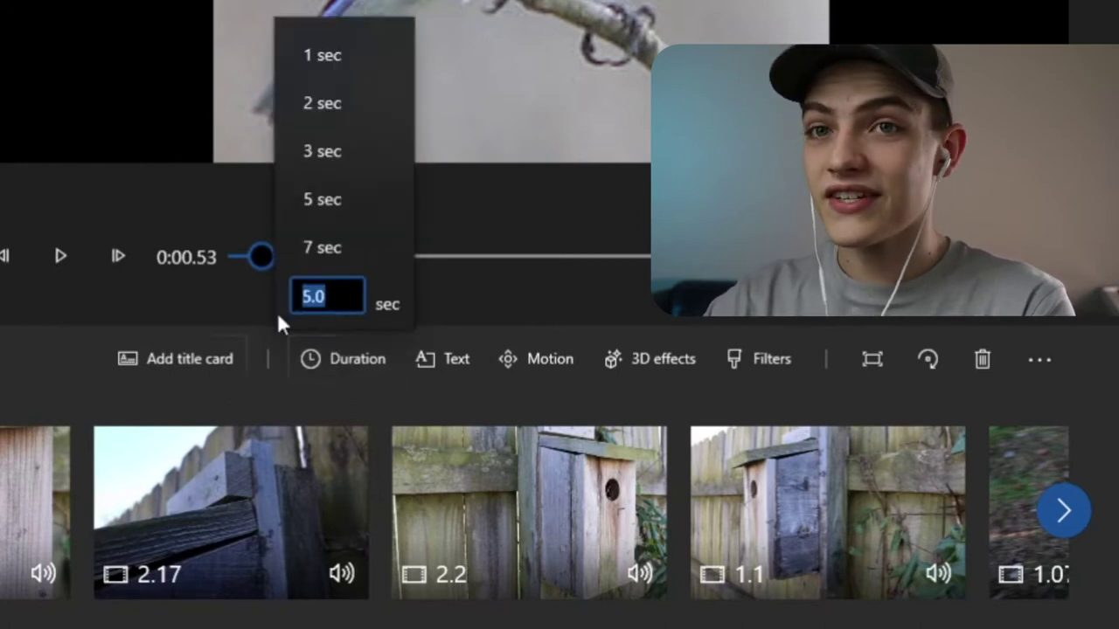
type("2.5")
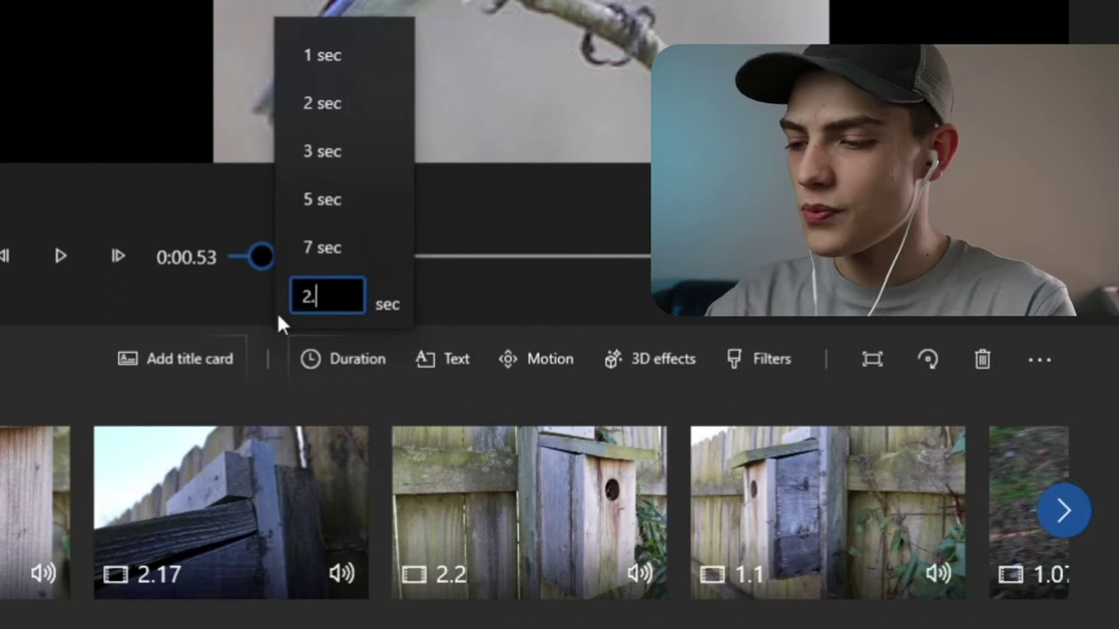
key("Return")
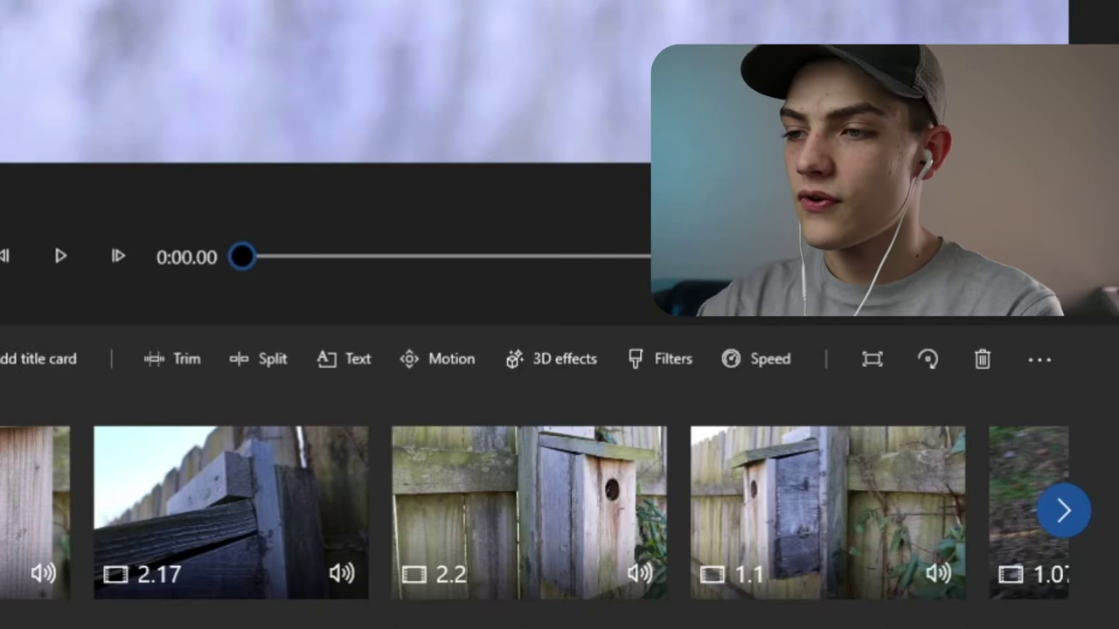
Preview the edited video, then move the bird picture to the end of the storyboard.
key("space")
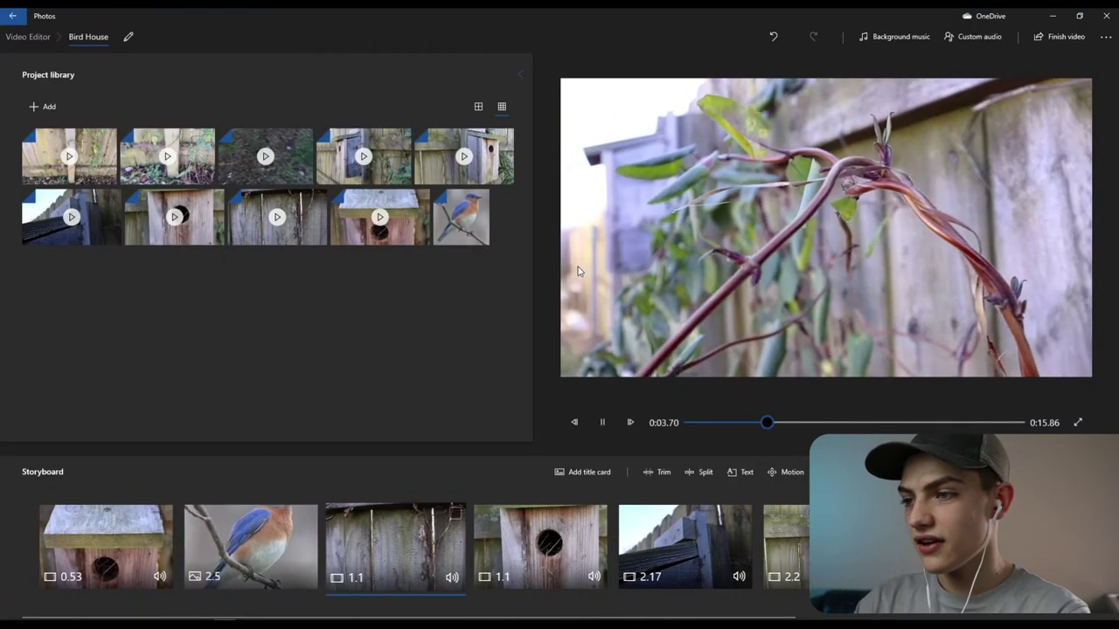
left_click_drag(250, 545, 368, 561)
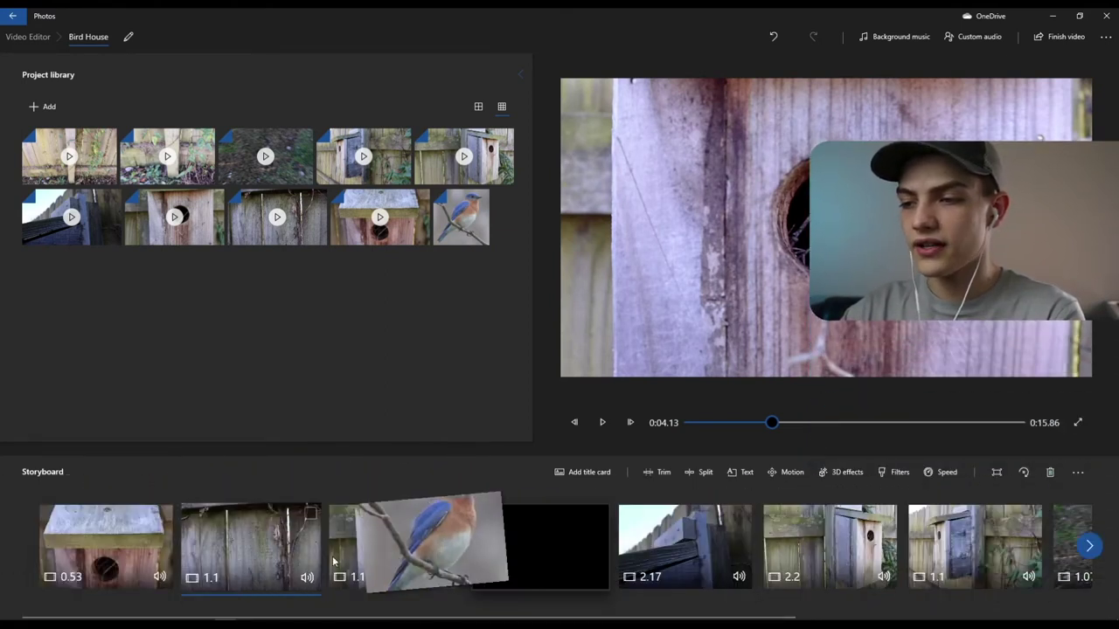
left_click_drag(173, 556, 1007, 557)
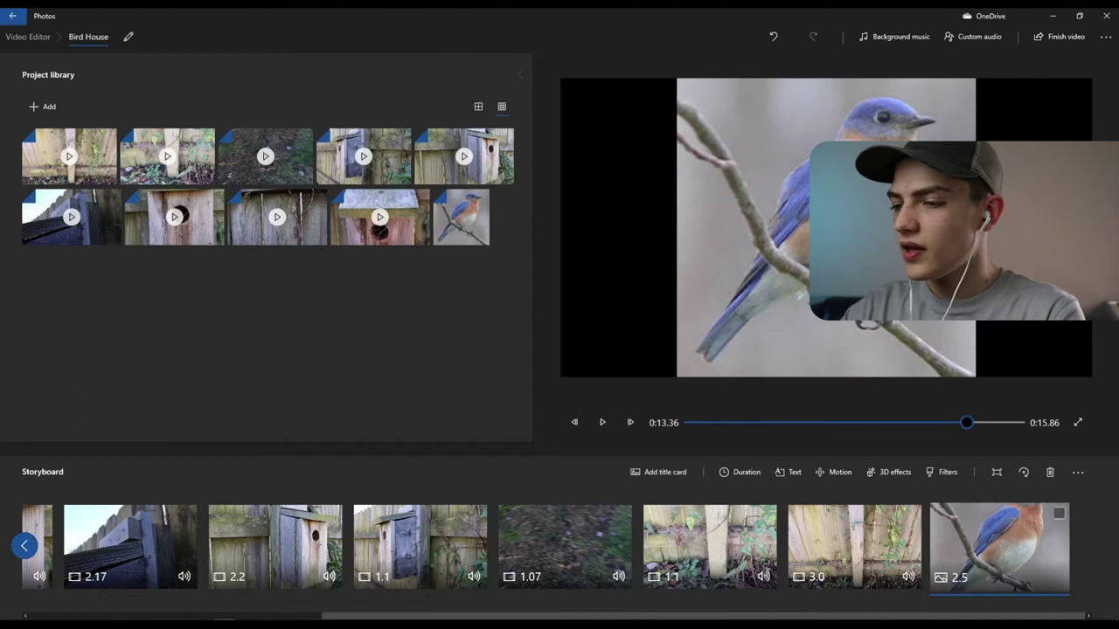
Preview the video from its first clip by stepping frames, scrubbing the timeline and switching full-screen view on and off.
left_click_drag(655, 616, 362, 616)
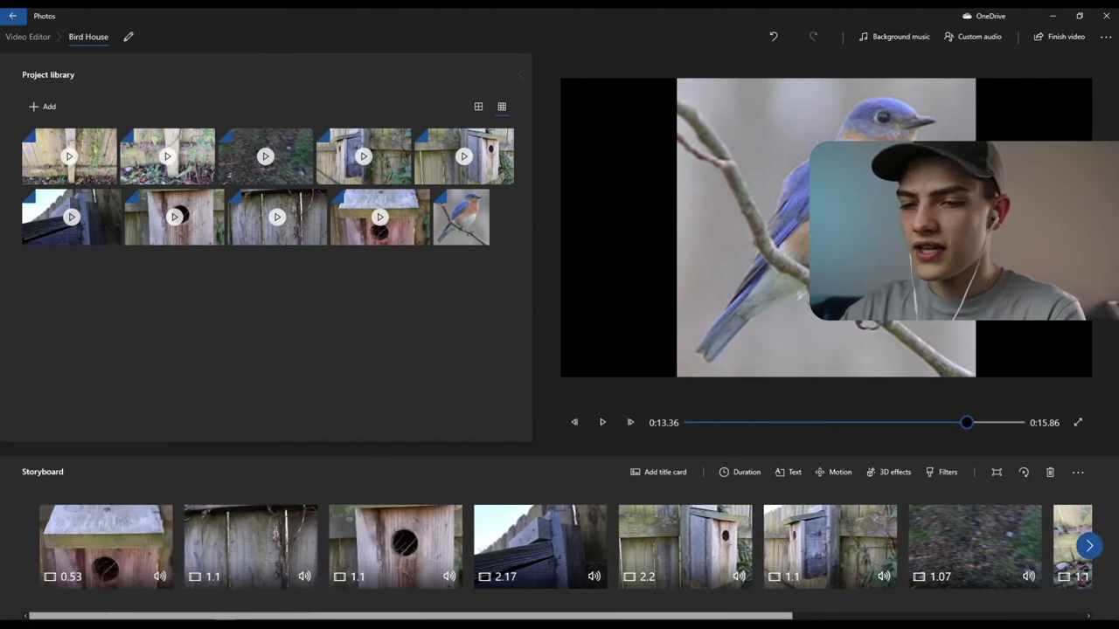
left_click(116, 537)
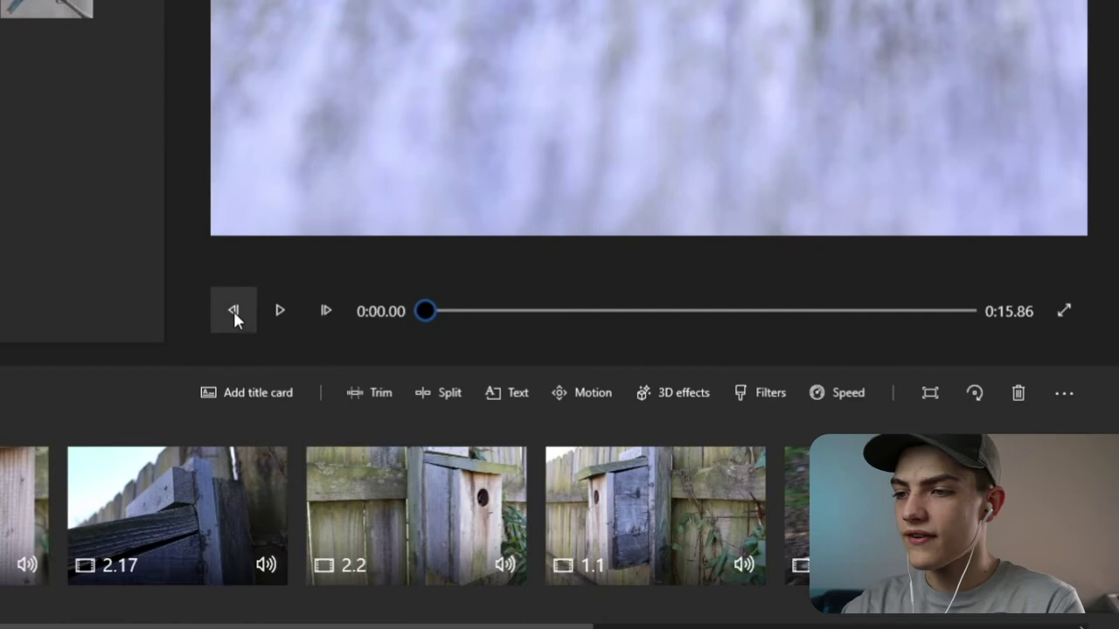
left_click(317, 313)
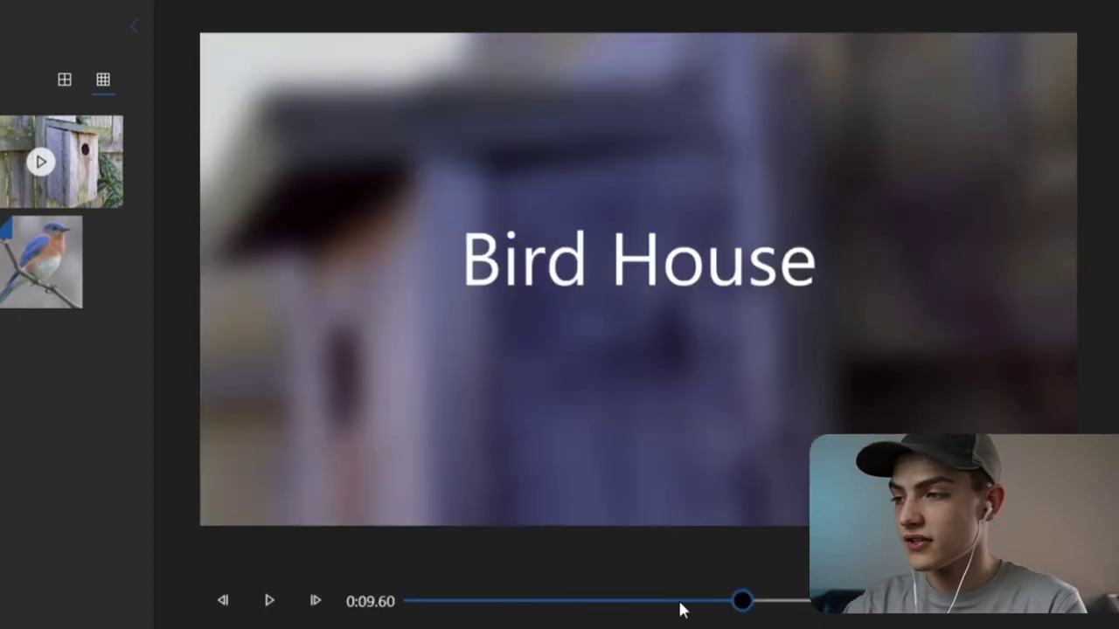
left_click_drag(682, 610, 417, 601)
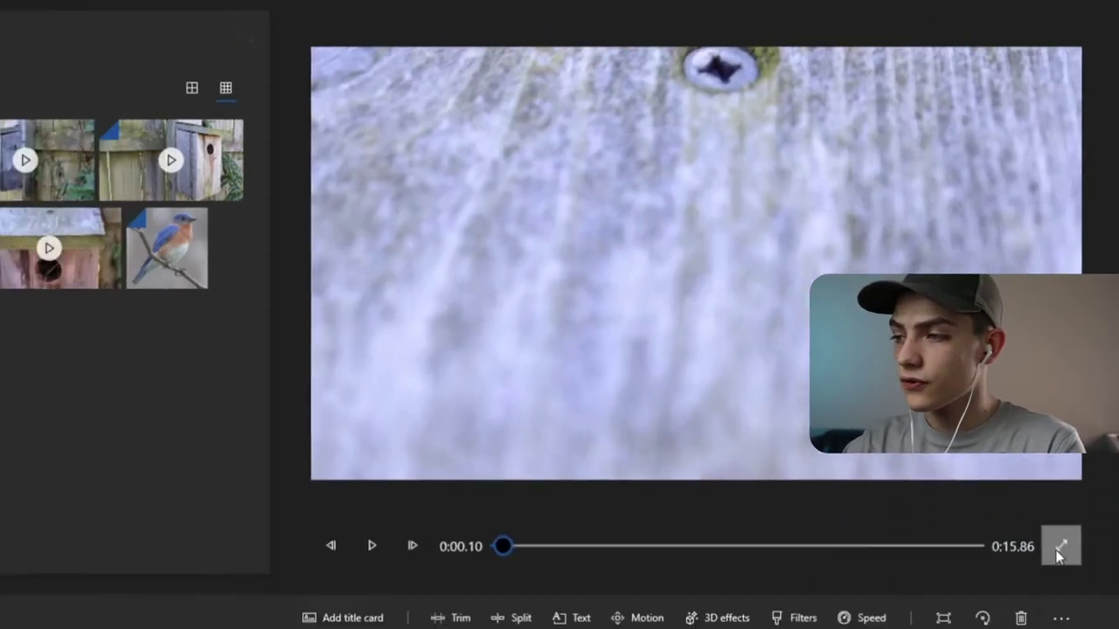
left_click(1060, 547)
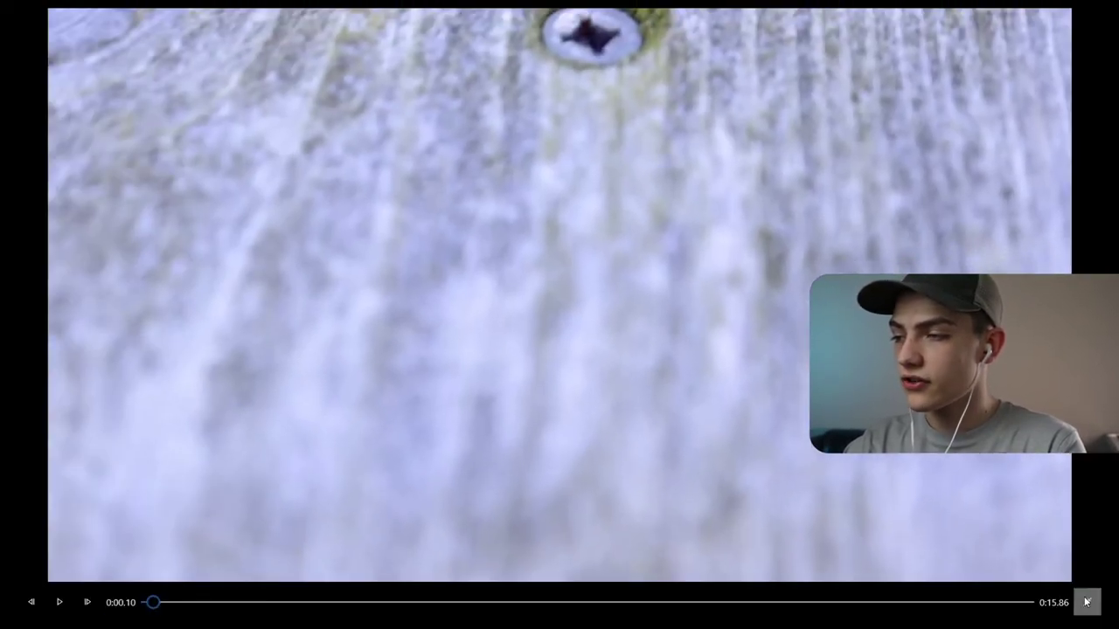
left_click(1086, 601)
left_click_drag(419, 601, 721, 601)
left_click_drag(442, 601, 398, 601)
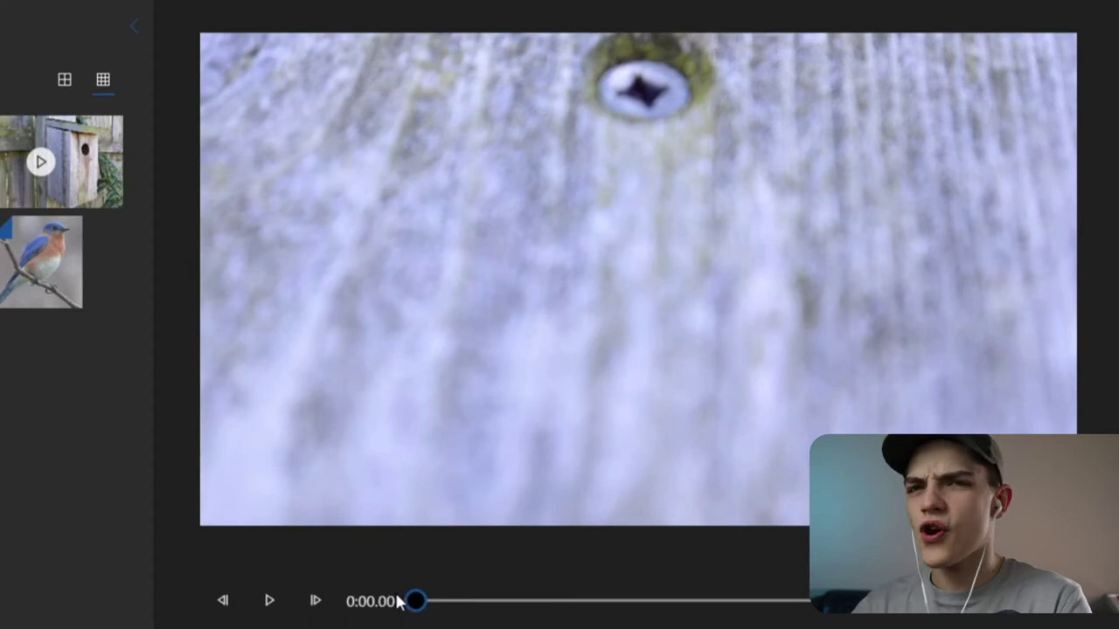
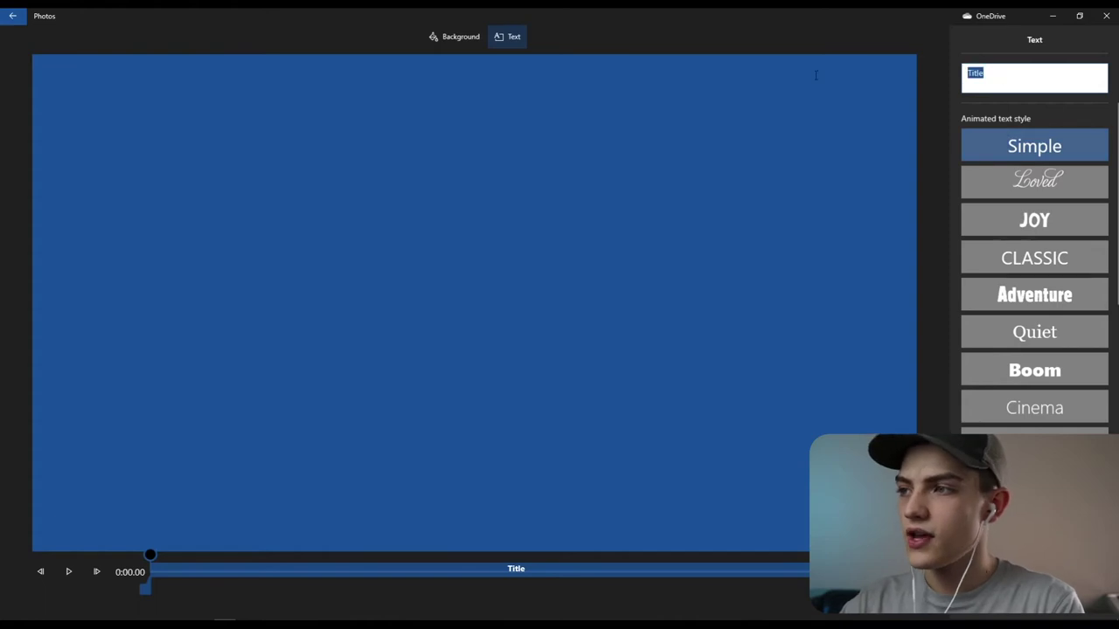
Replace the default text of the title card with Hello World.
key("BackSpace")
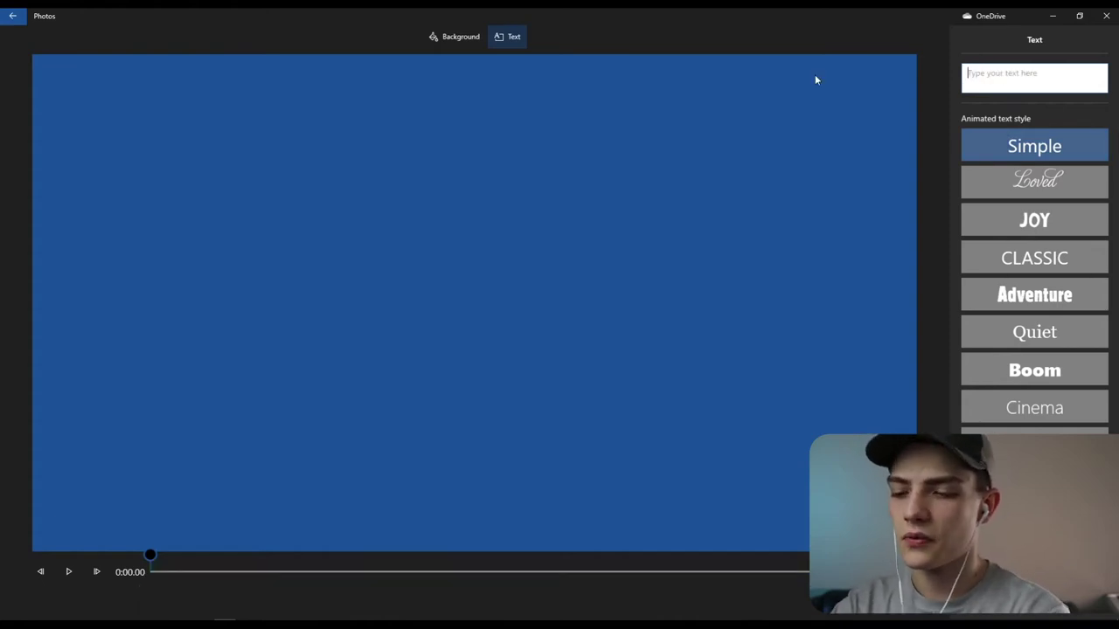
type("Hel")
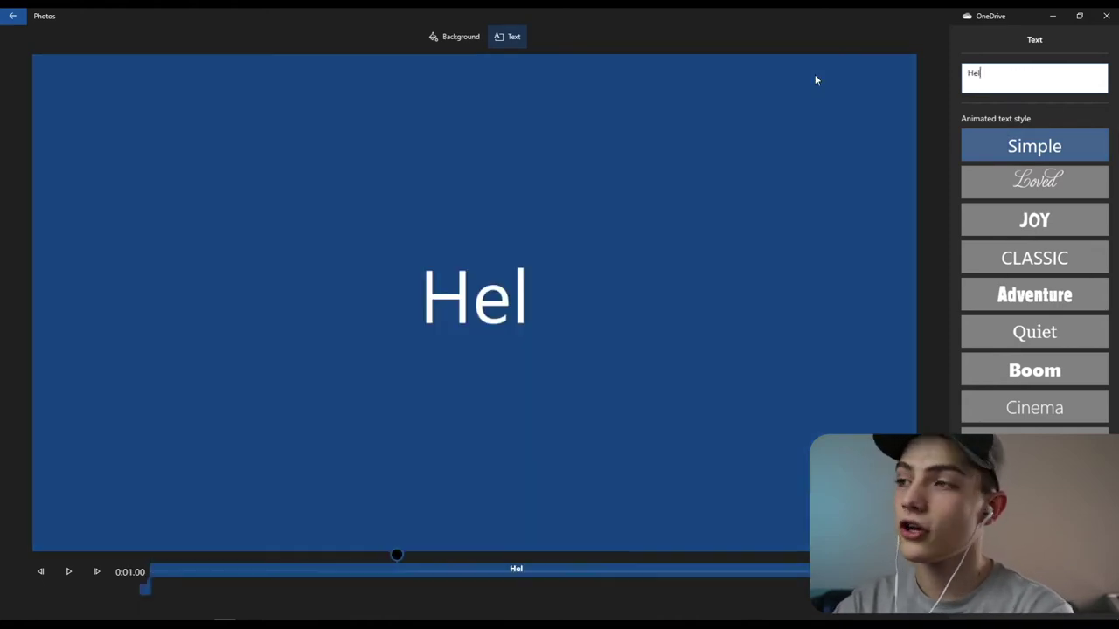
type("lo Wo")
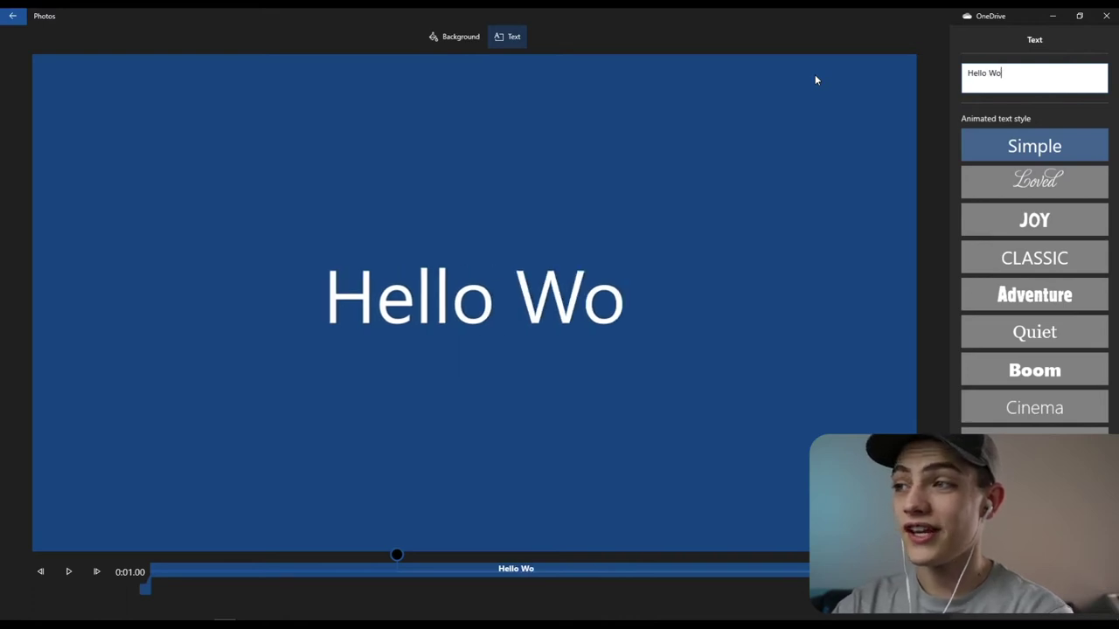
type("rkld")
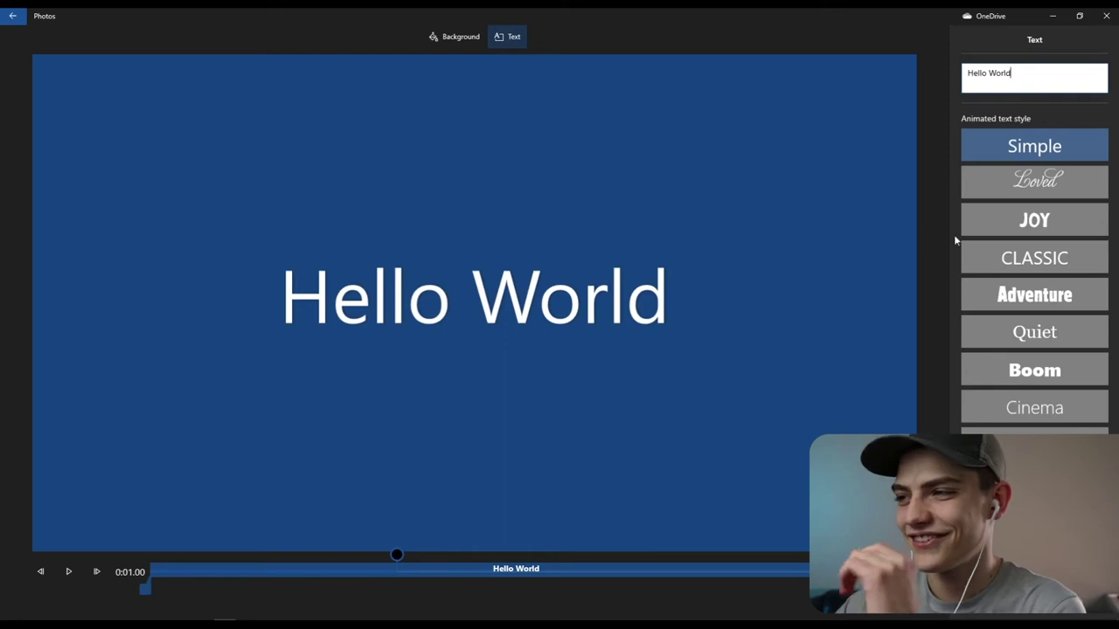
Try the Loved animated text style on the Hello World title and scrub through its animation.
left_click(1032, 183)
left_click_drag(393, 562, 100, 562)
left_click(409, 456)
left_click(410, 455)
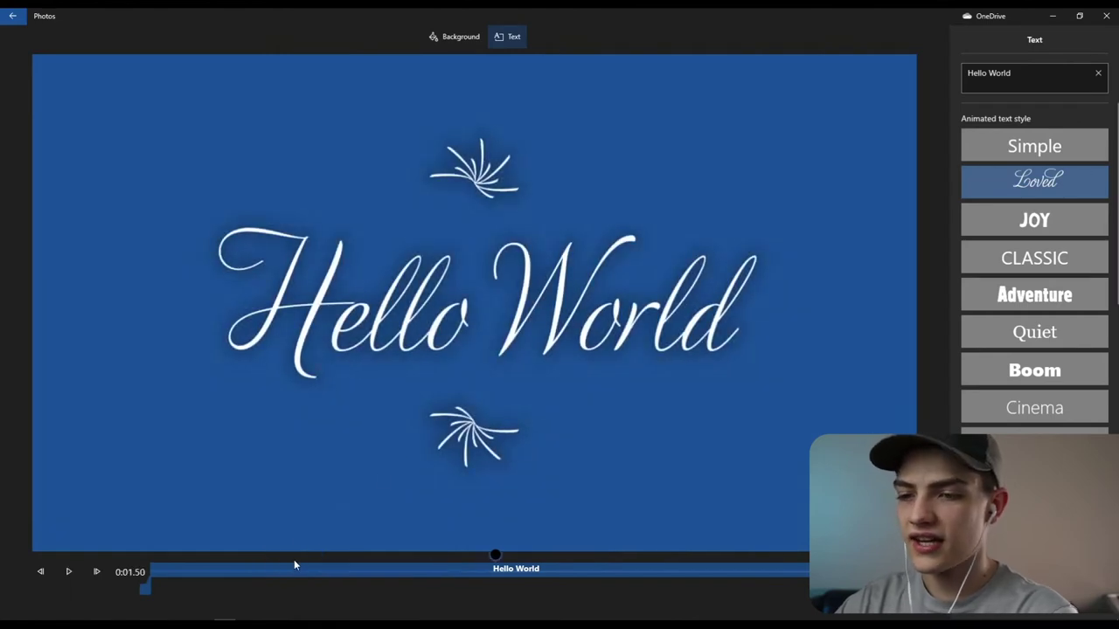
left_click_drag(496, 557, 677, 556)
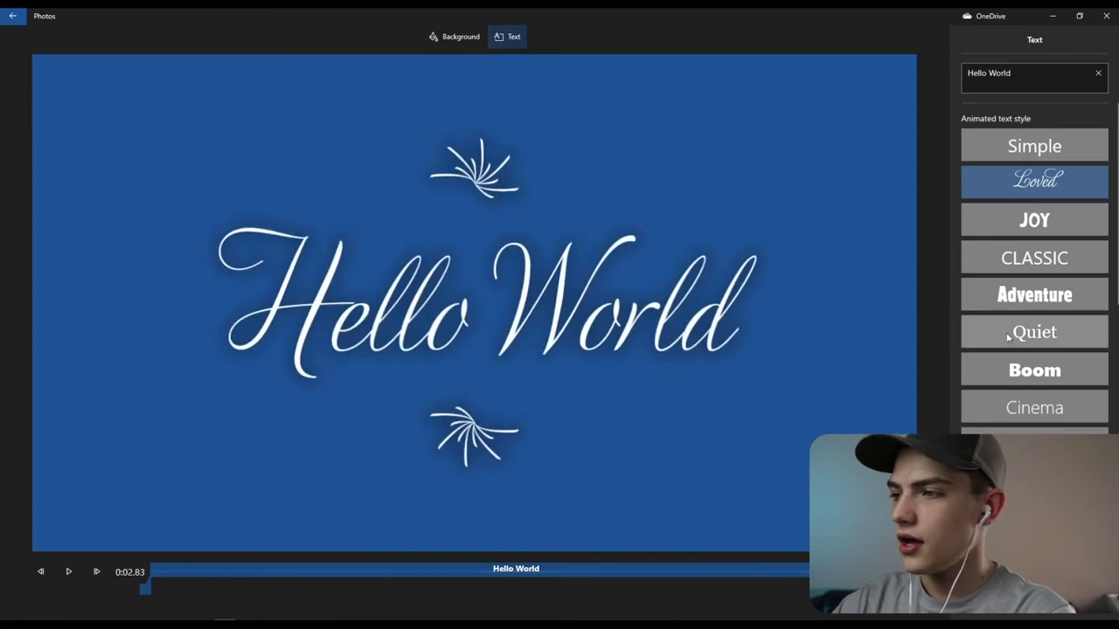
Try the Adventure text style on the title and compare its different text layouts.
left_click(1034, 294)
left_click_drag(396, 561, 799, 566)
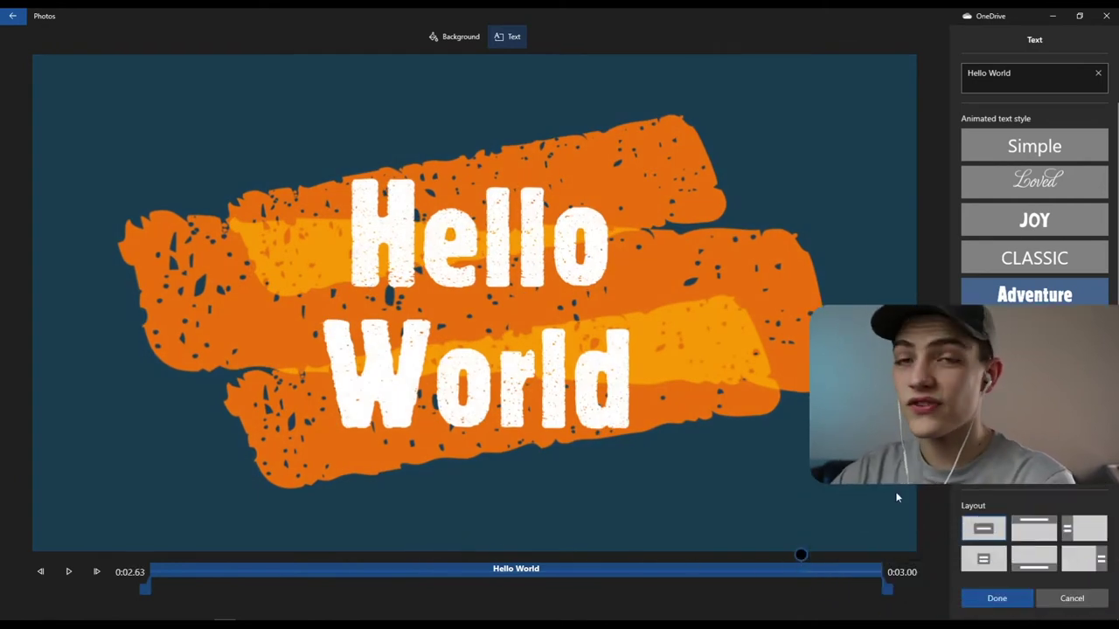
left_click(1048, 525)
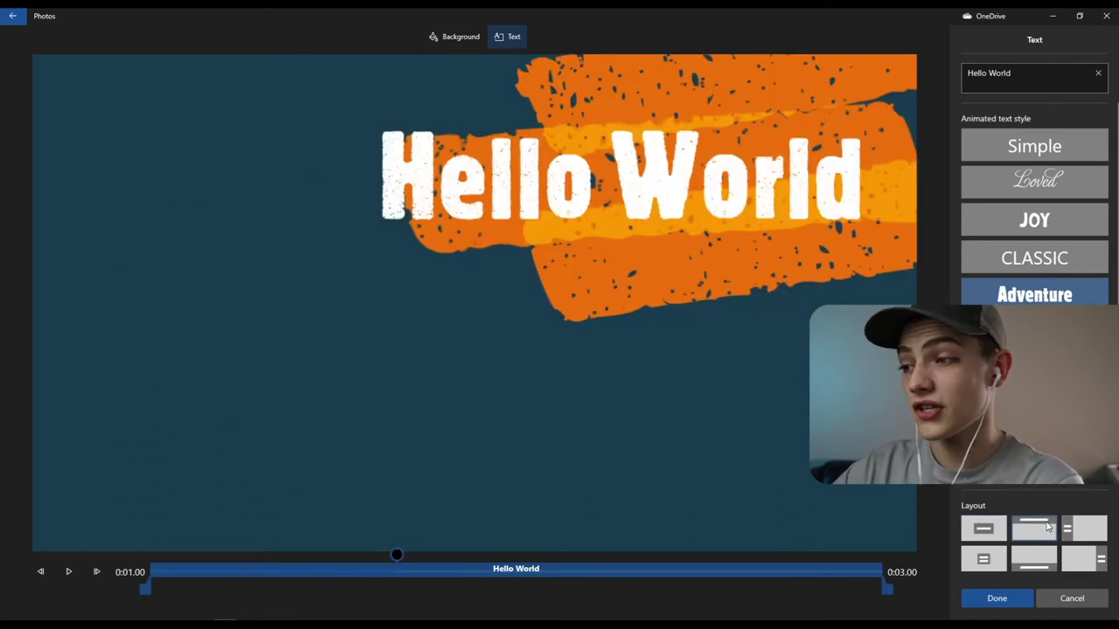
left_click(1034, 559)
left_click(1084, 527)
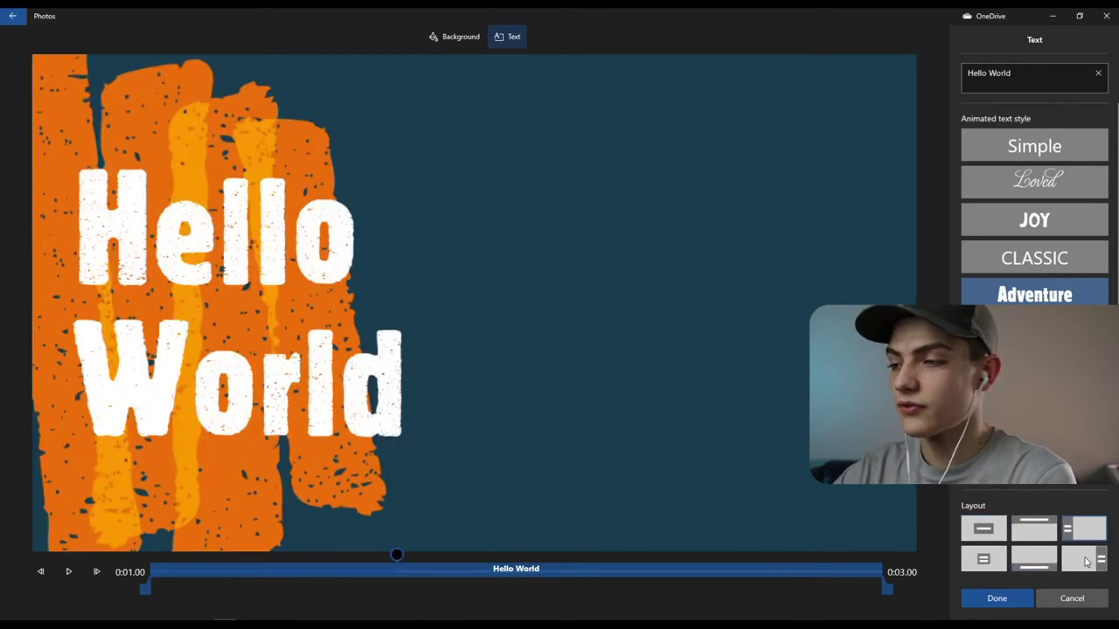
left_click(1086, 562)
left_click(983, 560)
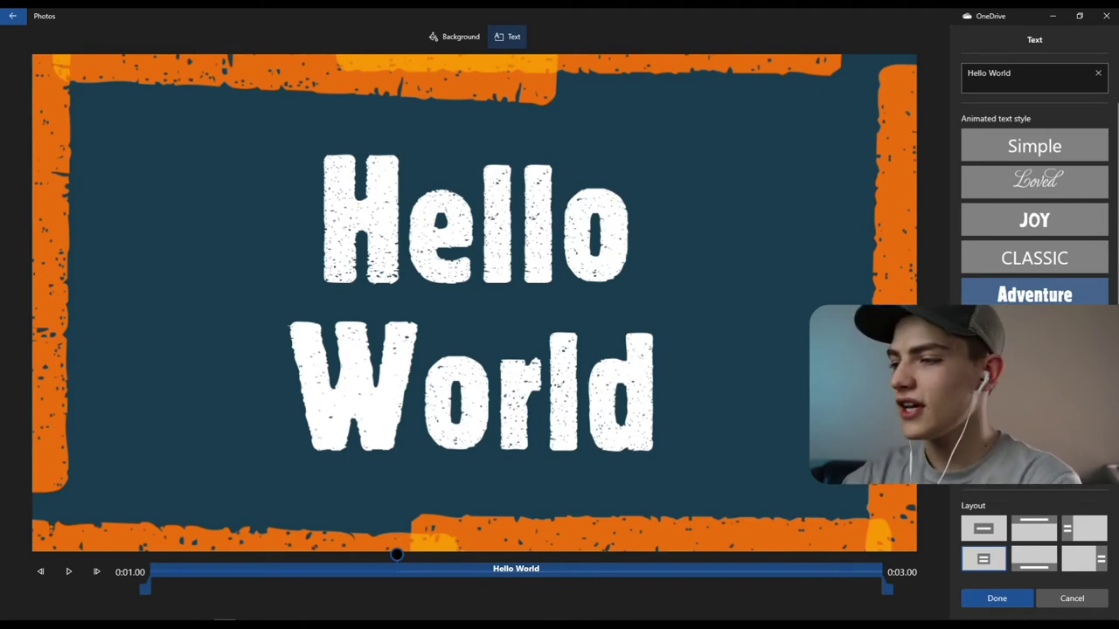
Apply the Boom text style with the single-line centred layout to the title and scrub through its animation.
left_click(983, 528)
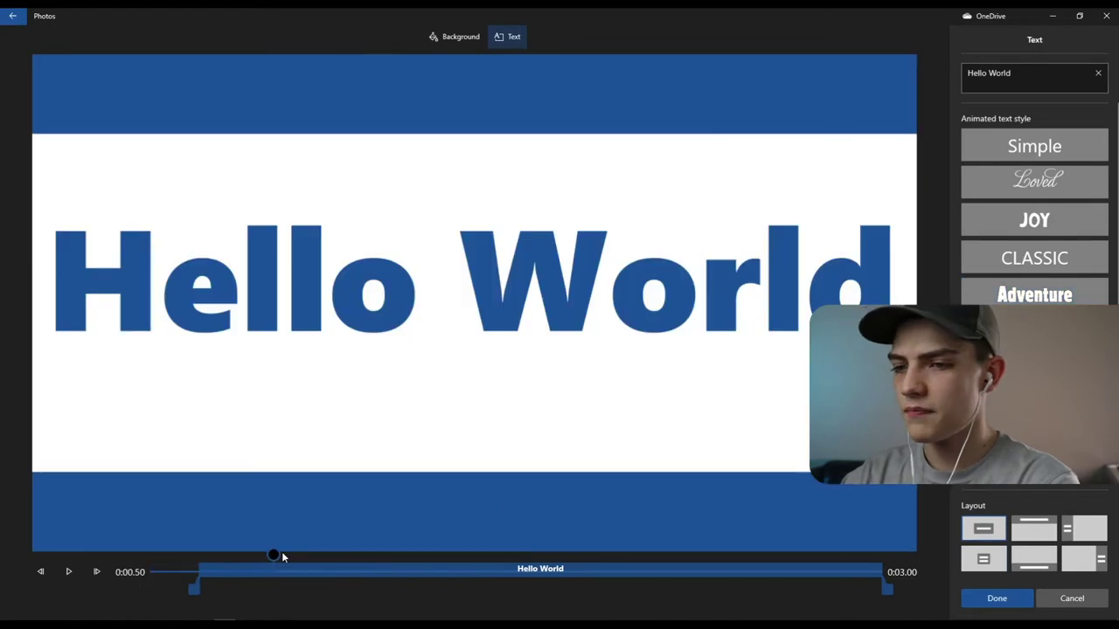
left_click_drag(282, 556, 793, 568)
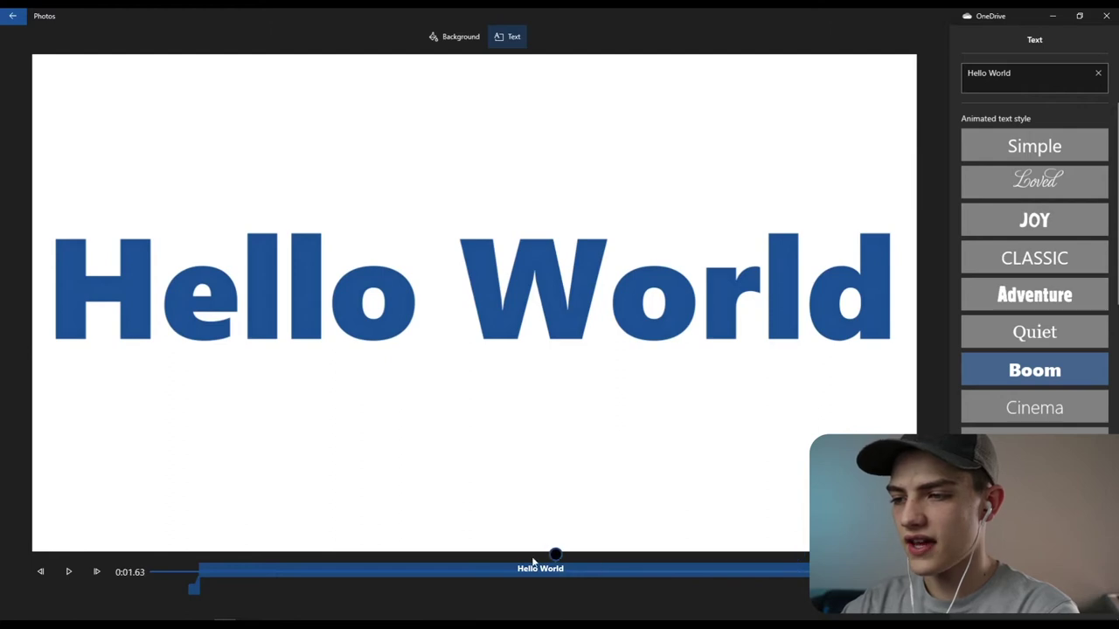
Shorten the Hello World text's display span so it appears after the title card starts and disappears before it ends, and save the change.
left_click_drag(522, 560, 347, 588)
left_click_drag(616, 571, 542, 568)
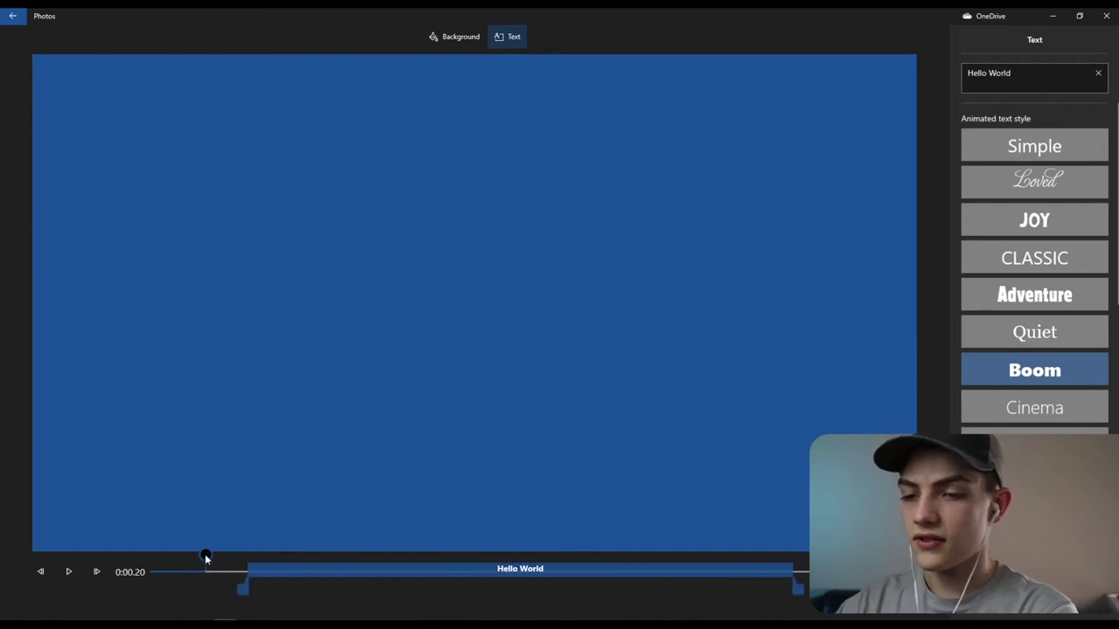
left_click_drag(146, 558, 256, 561)
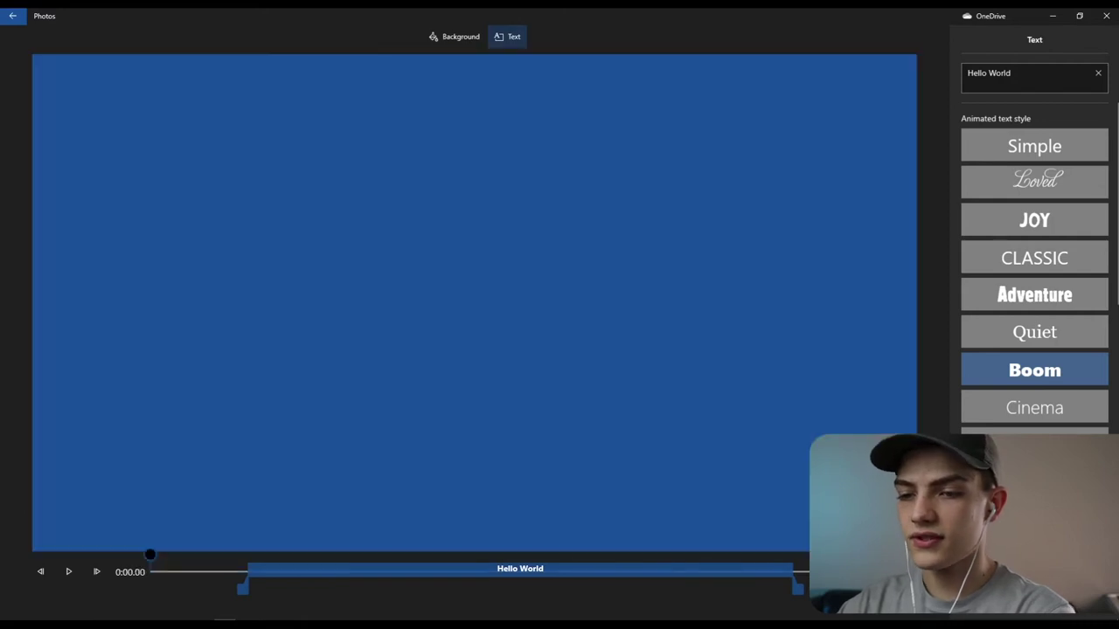
left_click_drag(796, 587, 727, 582)
left_click_drag(795, 559, 720, 579)
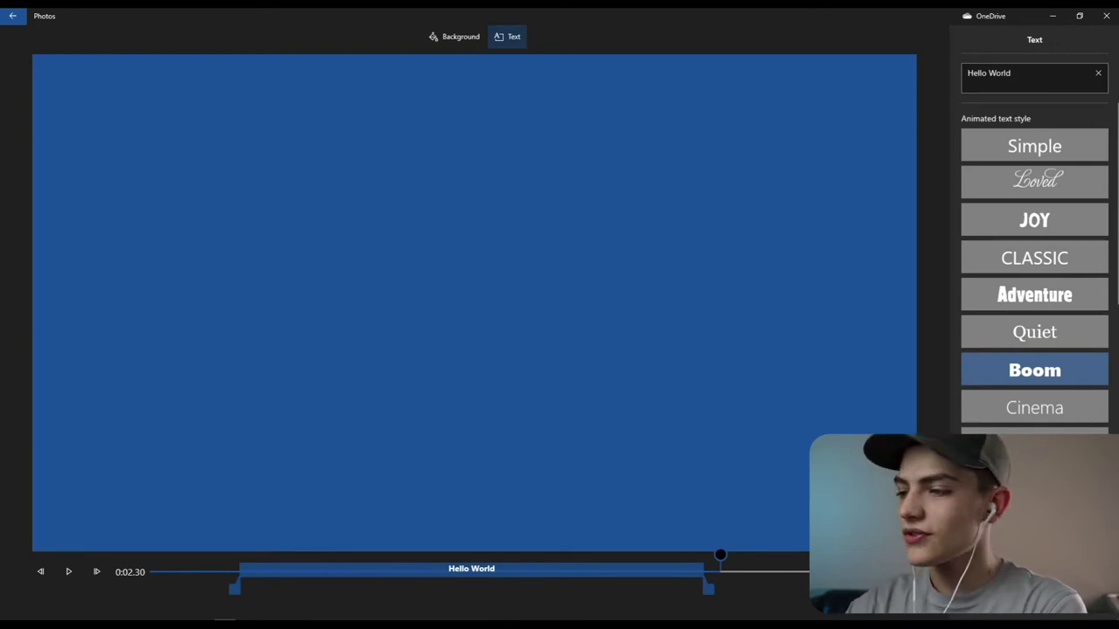
left_click(997, 599)
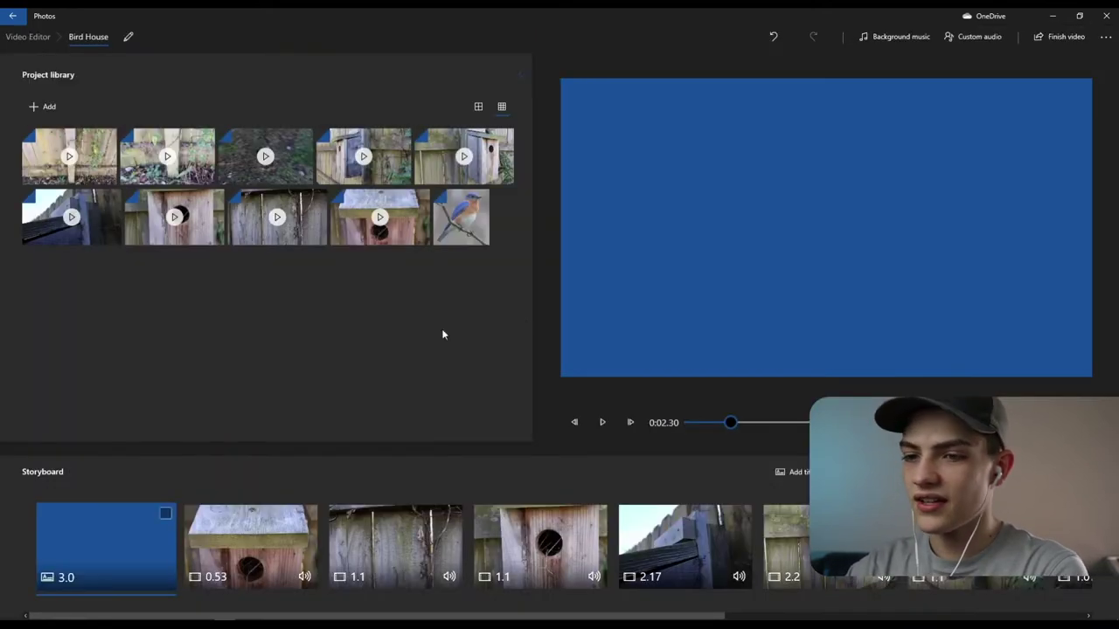
Delete the title card from the beginning of the storyboard.
left_click(165, 516)
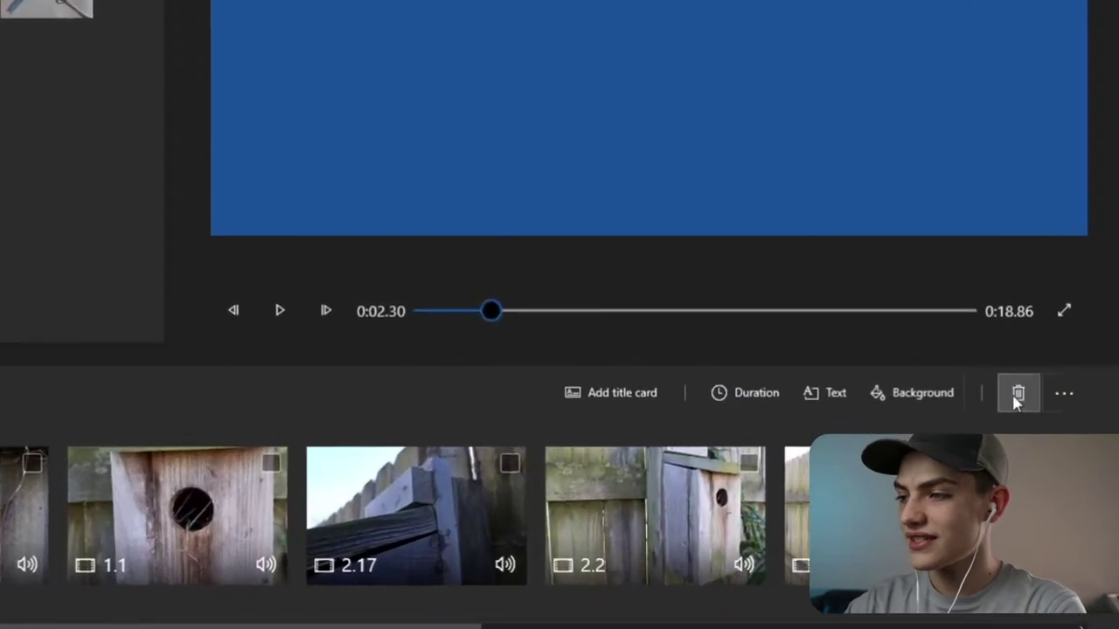
left_click(1018, 417)
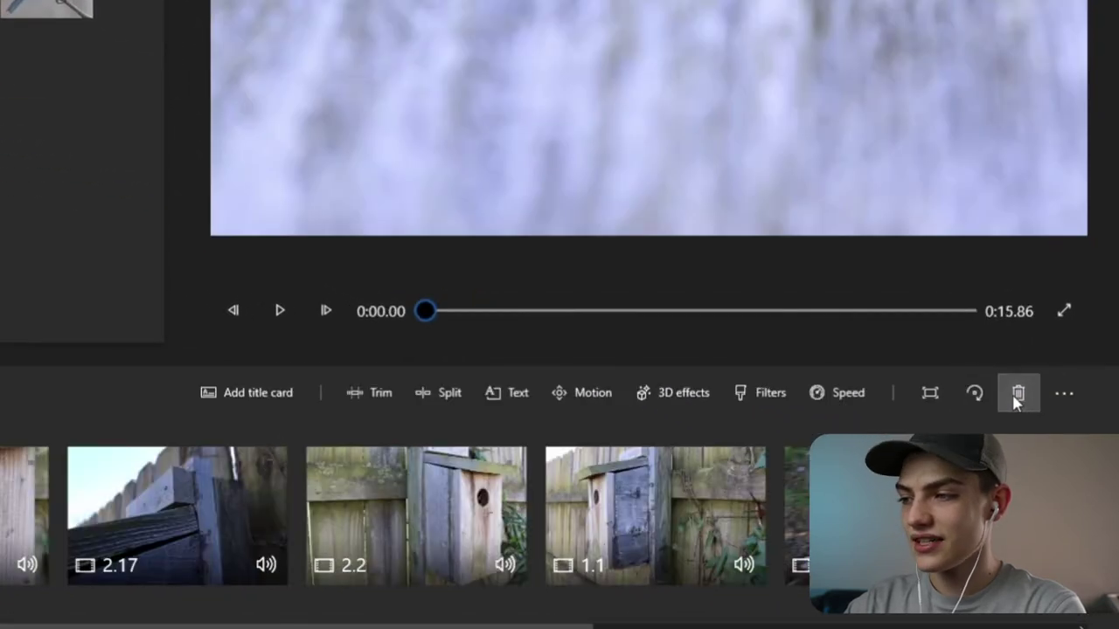
Remove all clips from the storyboard and undo that removal.
left_click(1063, 395)
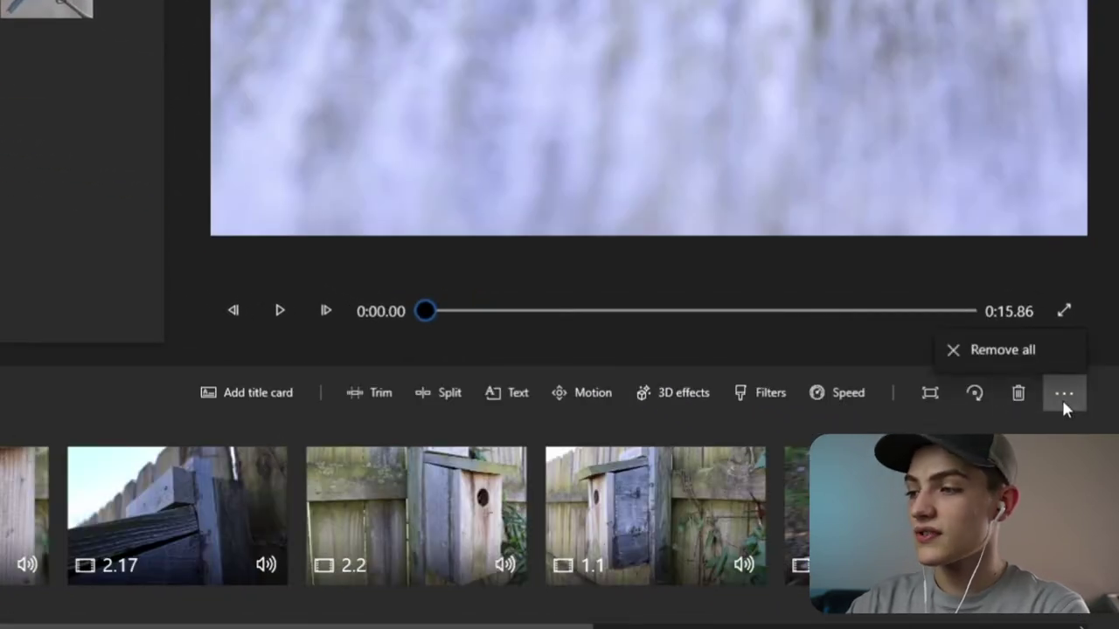
left_click(1003, 352)
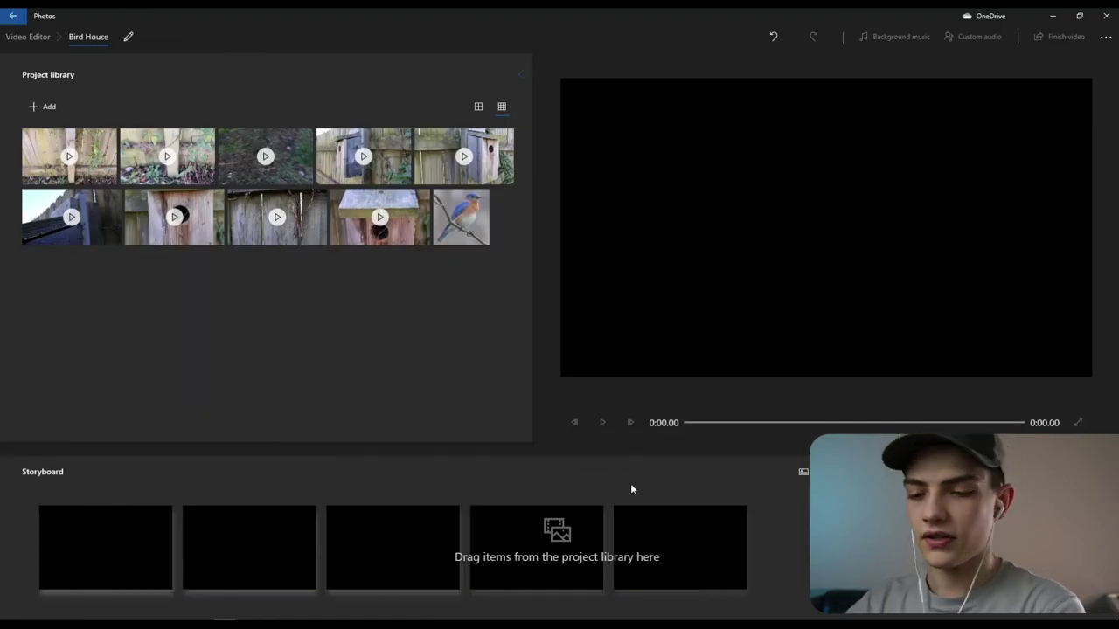
key("ctrl+z")
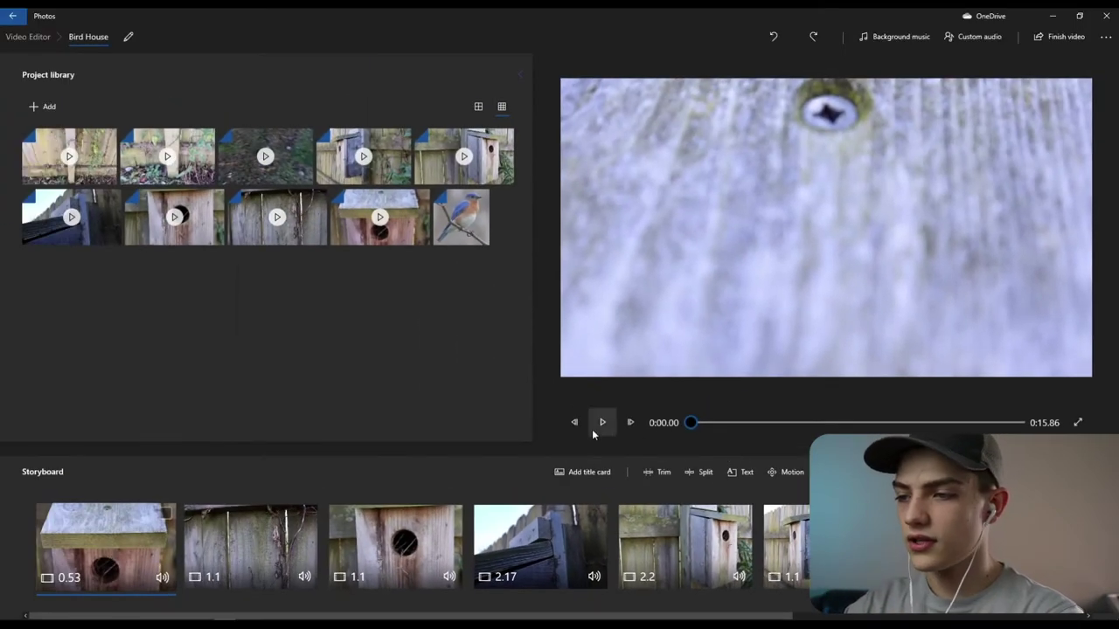
Play the opening of the video and preview the storyboard clips towards the end.
left_click(605, 424)
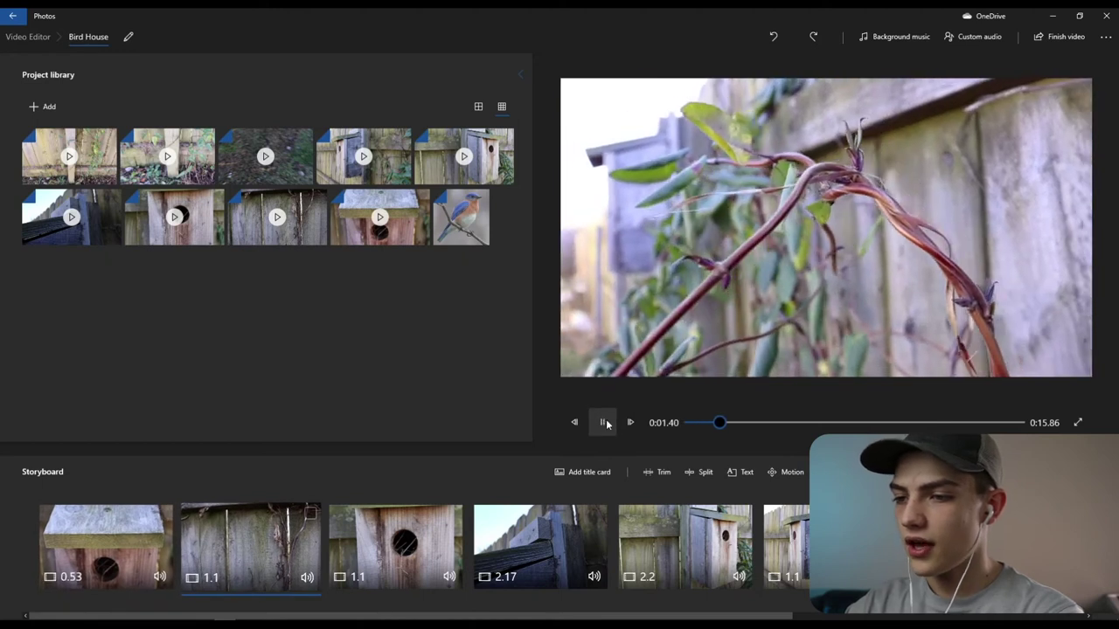
left_click(602, 422)
left_click_drag(675, 617, 904, 617)
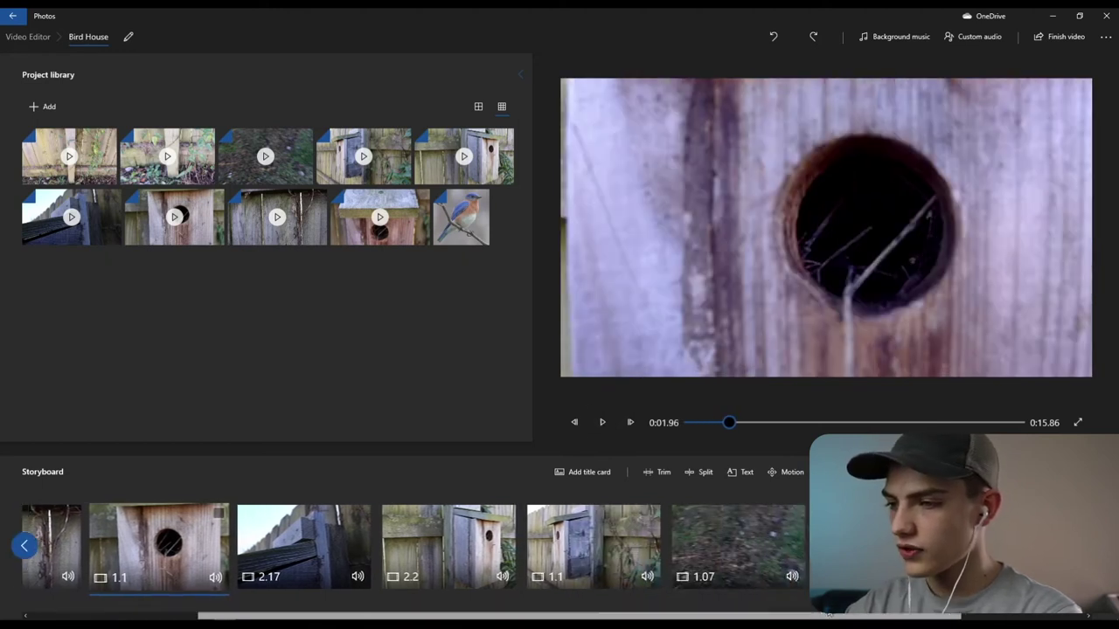
left_click(738, 537)
mouse_move(862, 423)
left_mouse_down()
mouse_move(777, 424)
mouse_move(869, 426)
left_mouse_up()
key("space")
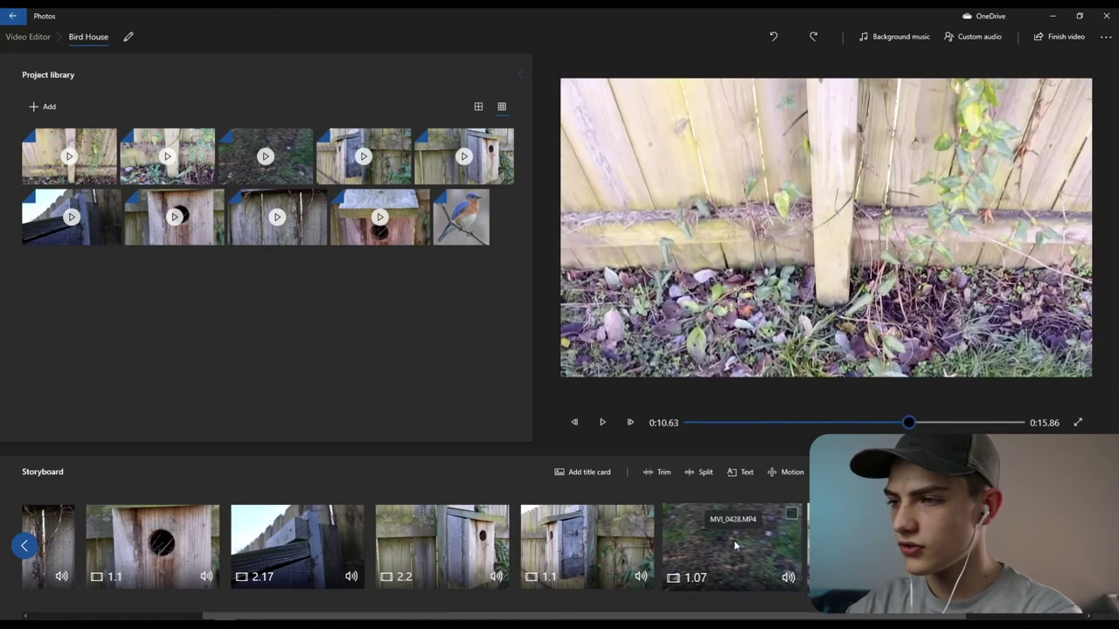
Trim the last fence clip before the bluebird picture to a length of 3.30 seconds, adjusting both its start and end points.
mouse_move(904, 424)
left_mouse_down()
mouse_move(844, 427)
mouse_move(920, 426)
left_mouse_up()
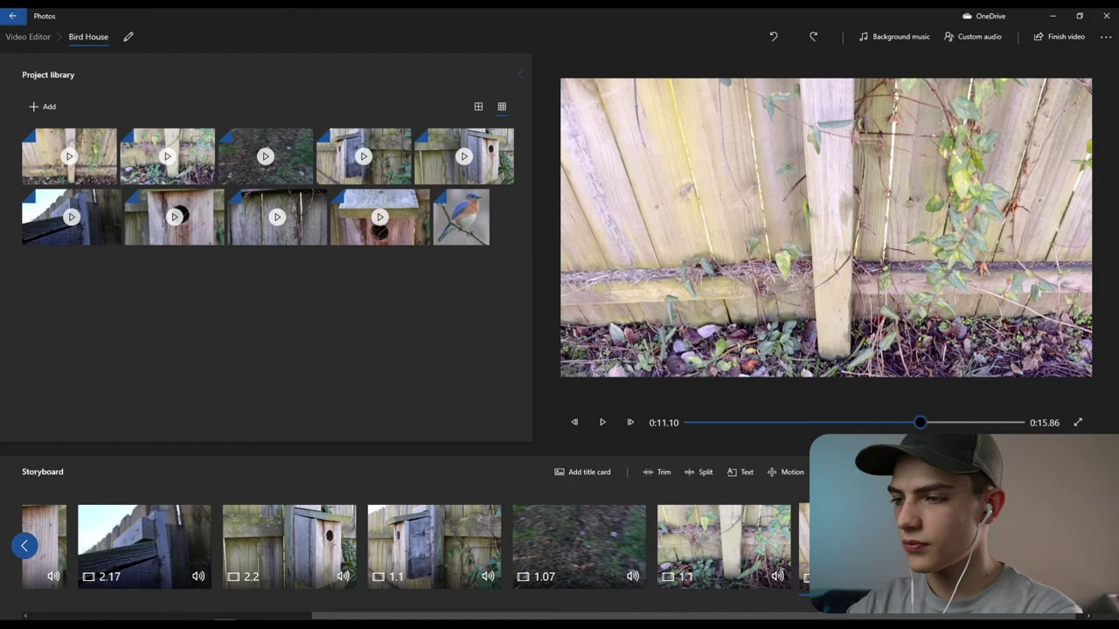
left_click(657, 472)
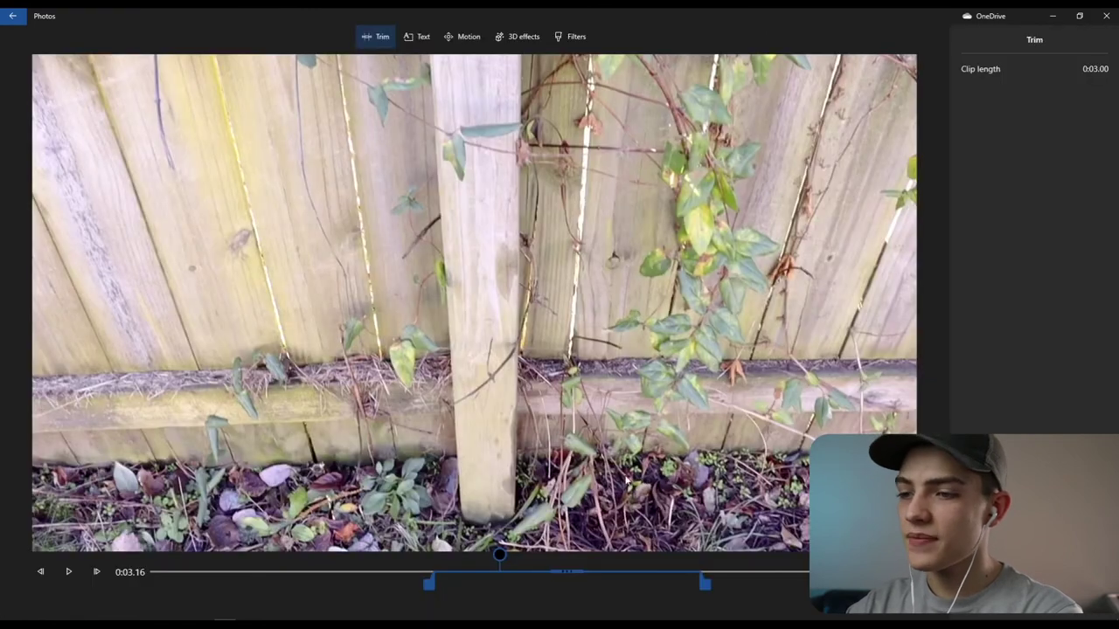
left_click_drag(503, 557, 701, 559)
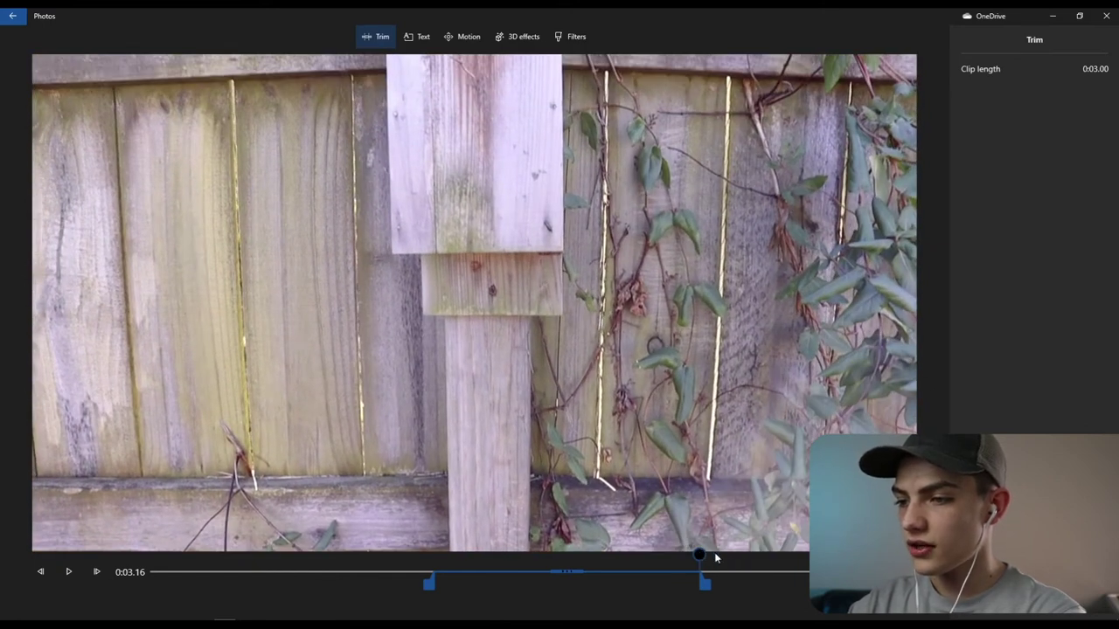
left_click_drag(704, 583, 753, 585)
left_click_drag(699, 555, 809, 584)
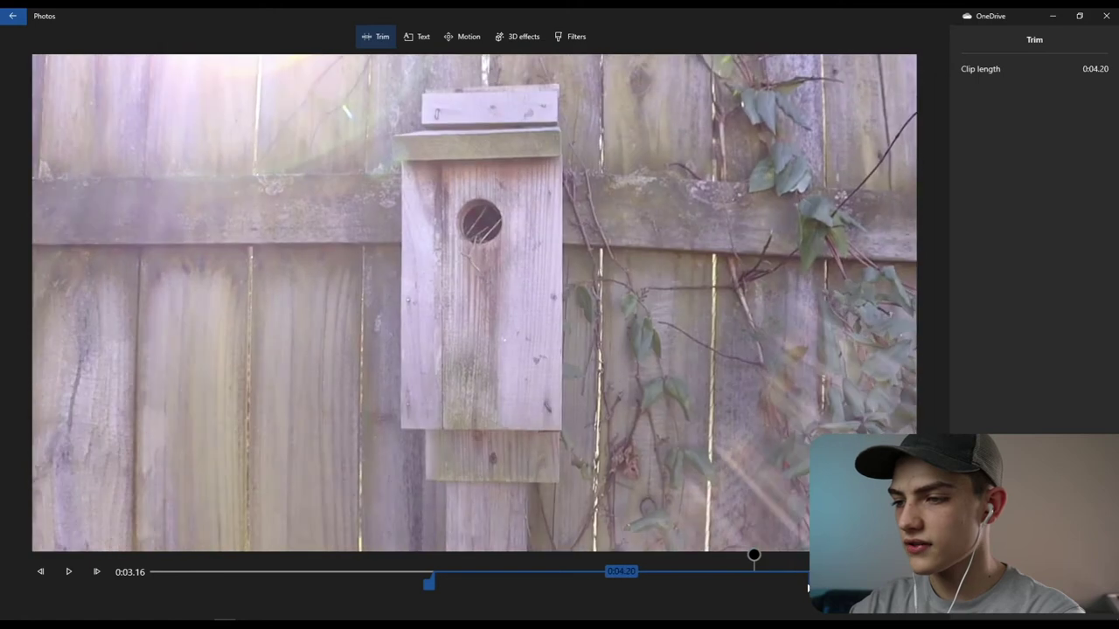
left_click_drag(755, 553, 499, 587)
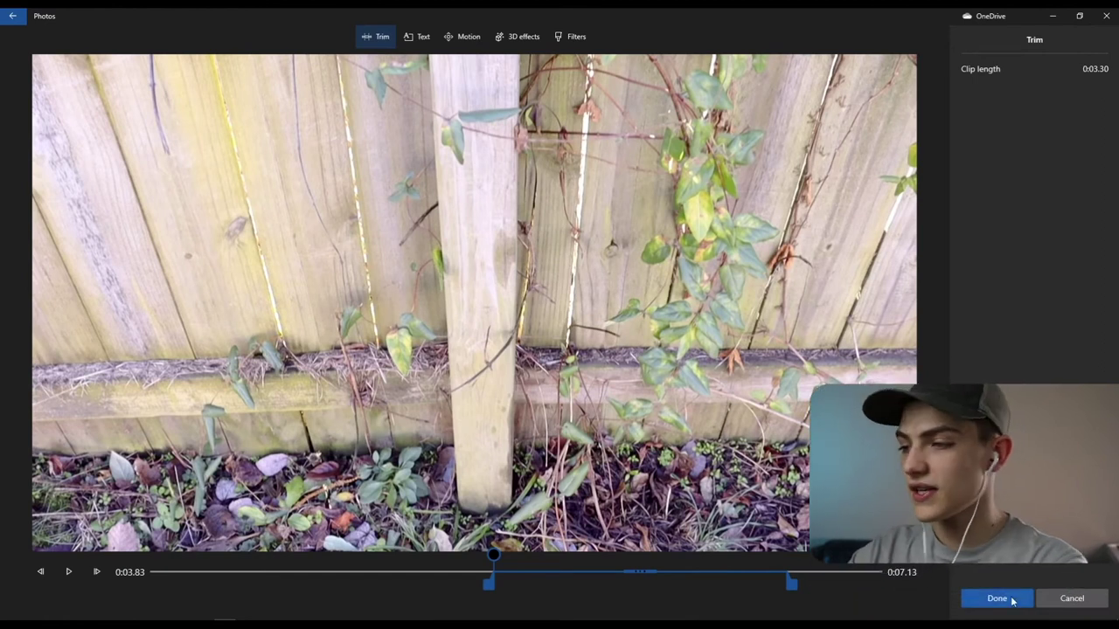
left_click(997, 598)
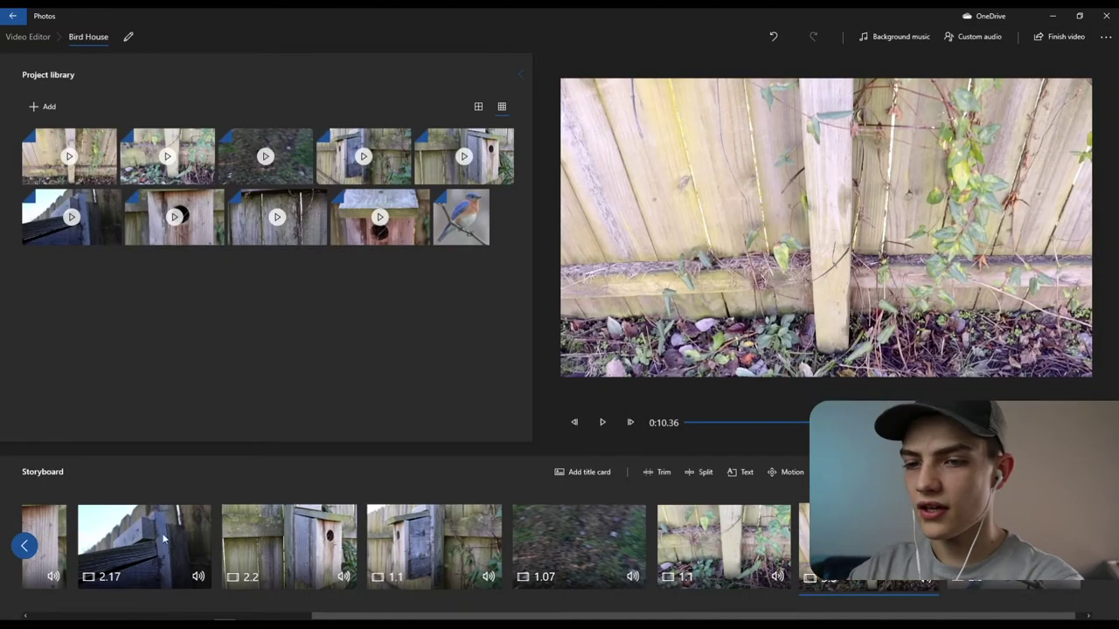
Play back the trimmed fence clip through to the bluebird picture.
left_click_drag(900, 426, 864, 426)
key("space")
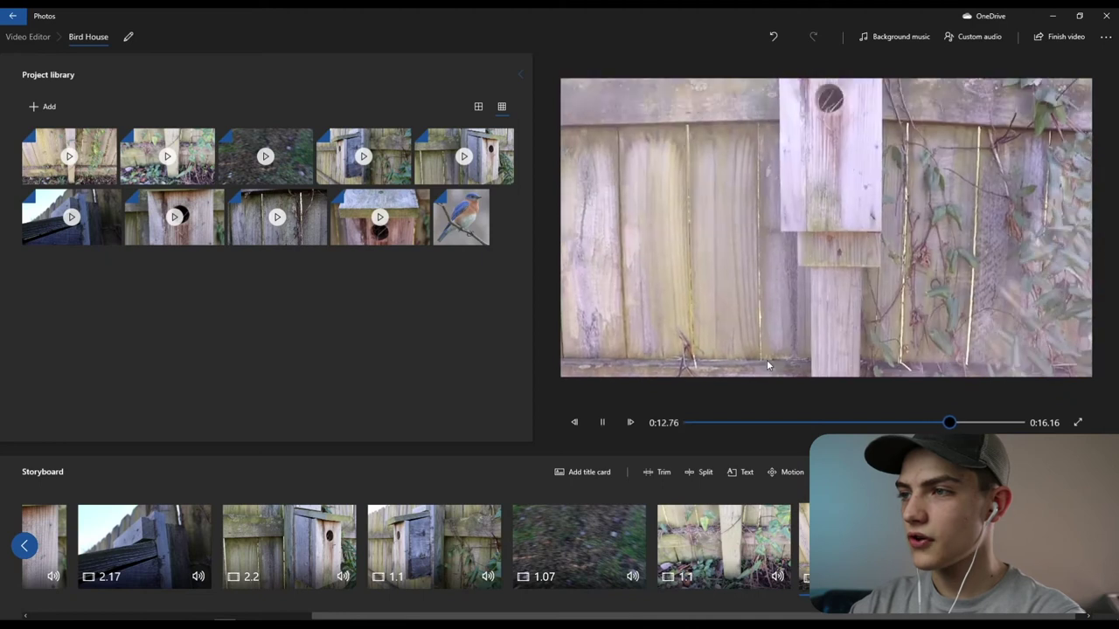
key("space")
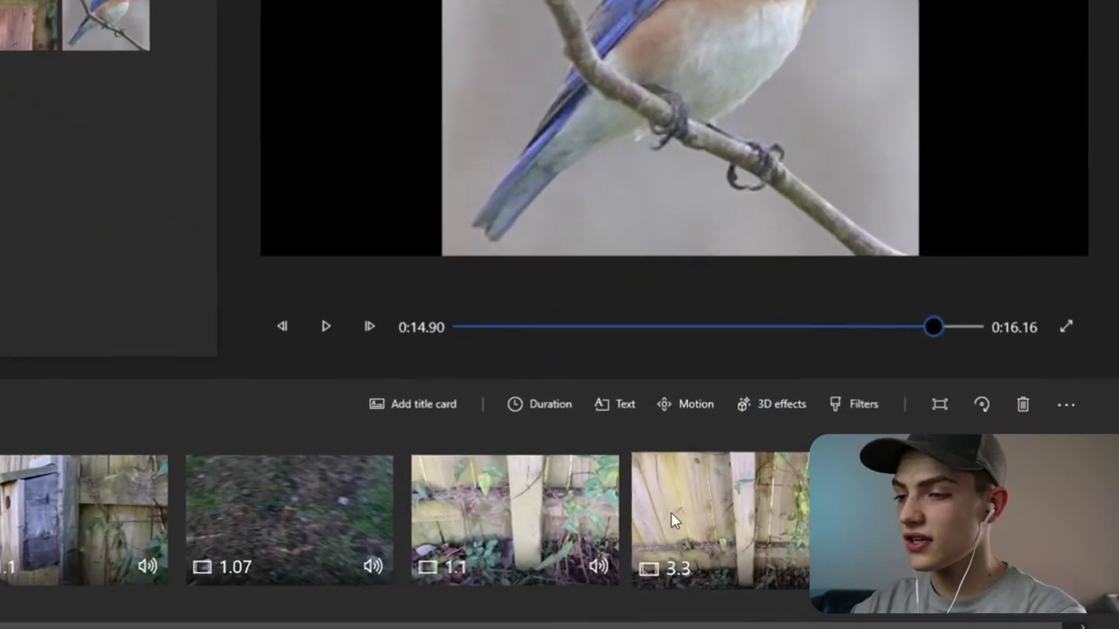
Split the 3.3-second fence clip at 1.26 seconds, checking the split point through playback.
left_click(838, 546)
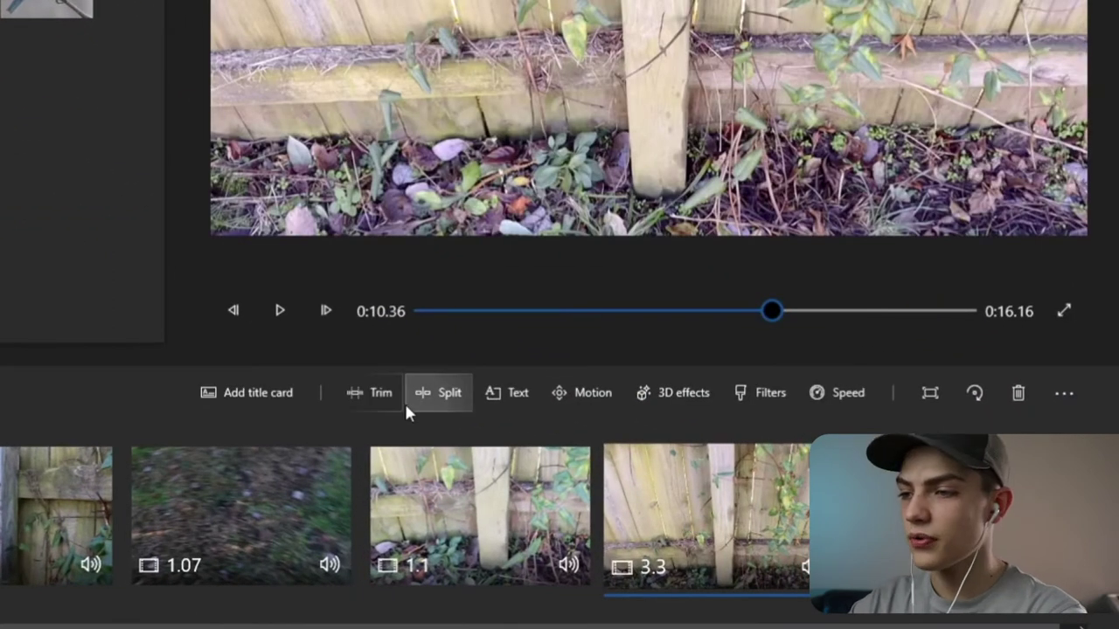
left_click(444, 398)
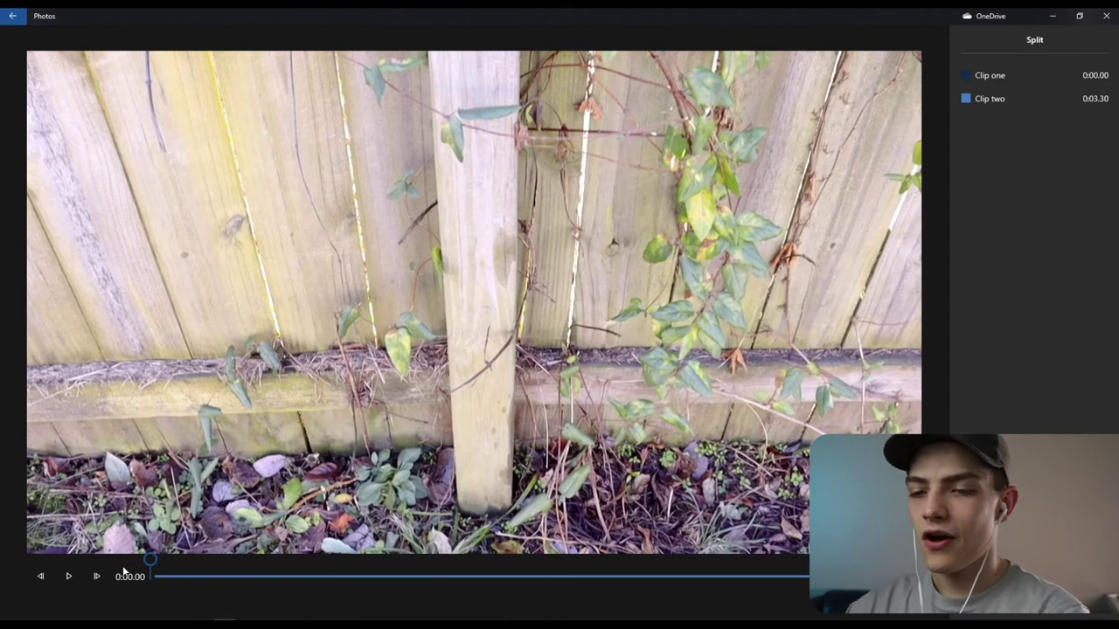
key("space")
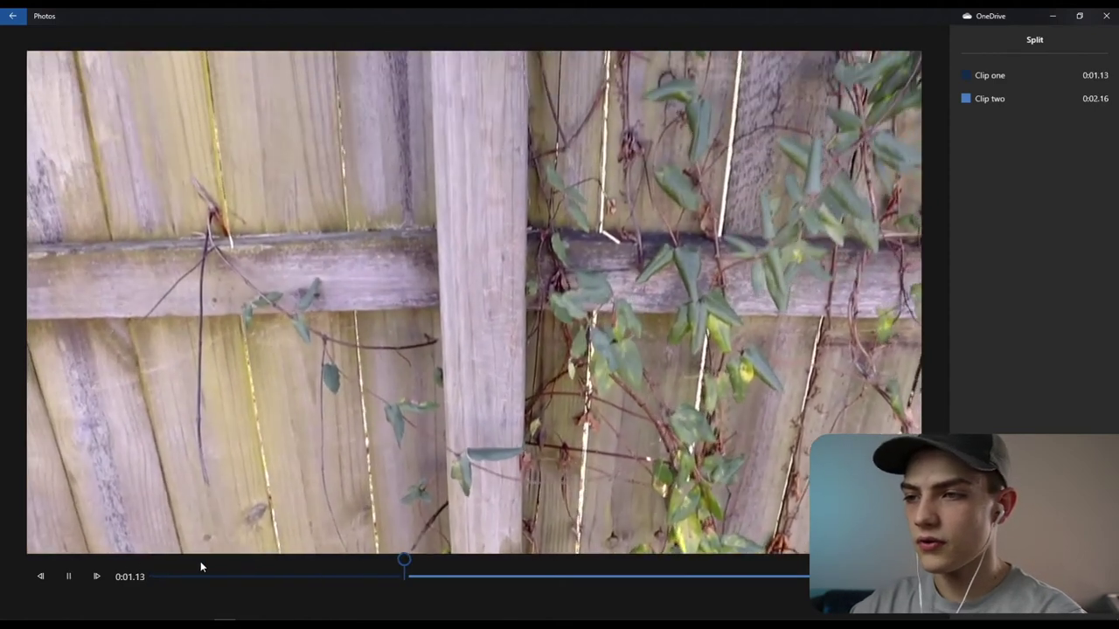
key("space")
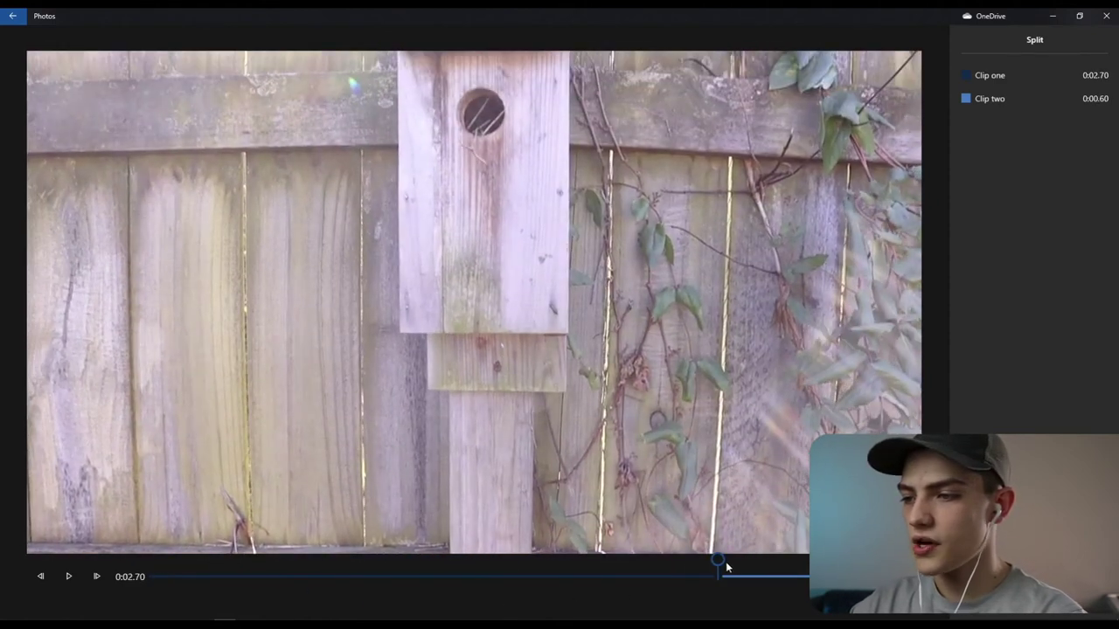
left_click_drag(678, 570, 316, 573)
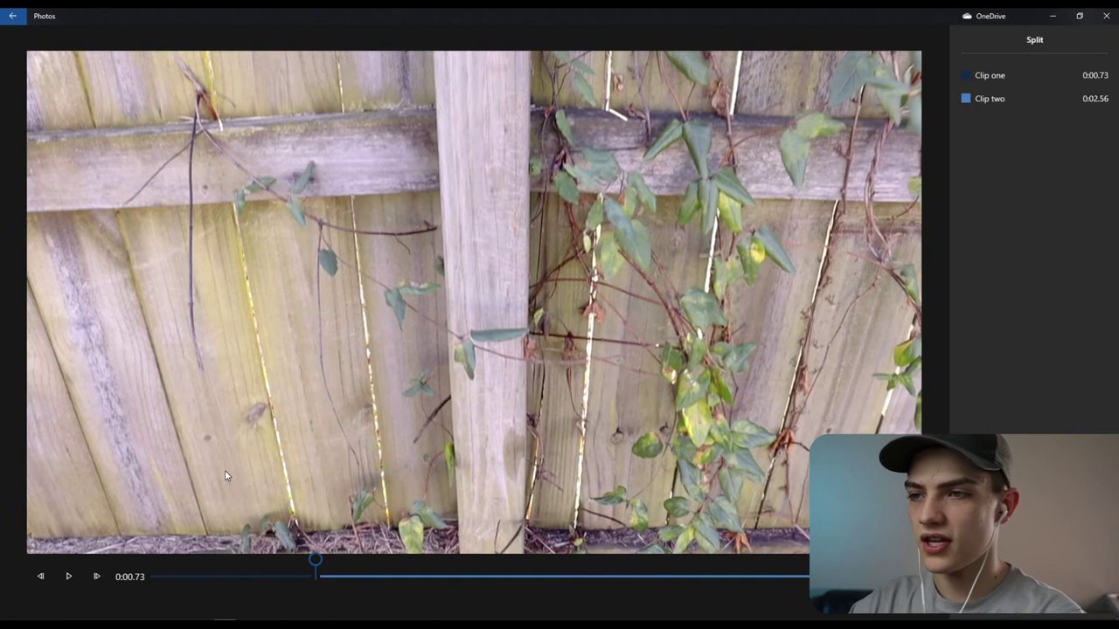
key("Right")
key("space")
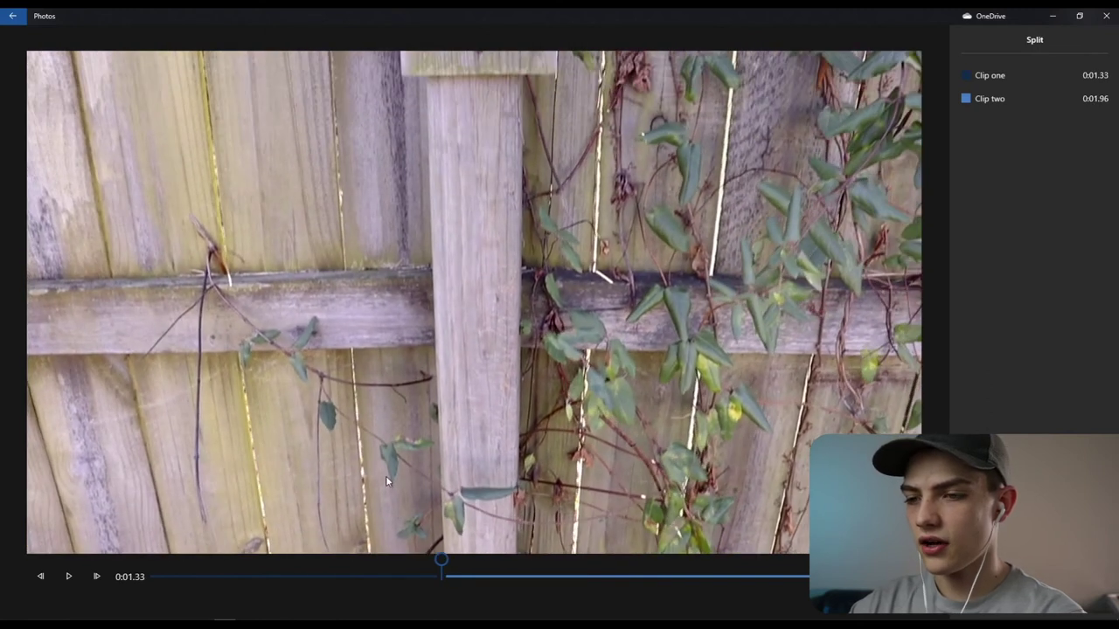
left_click_drag(439, 559, 437, 559)
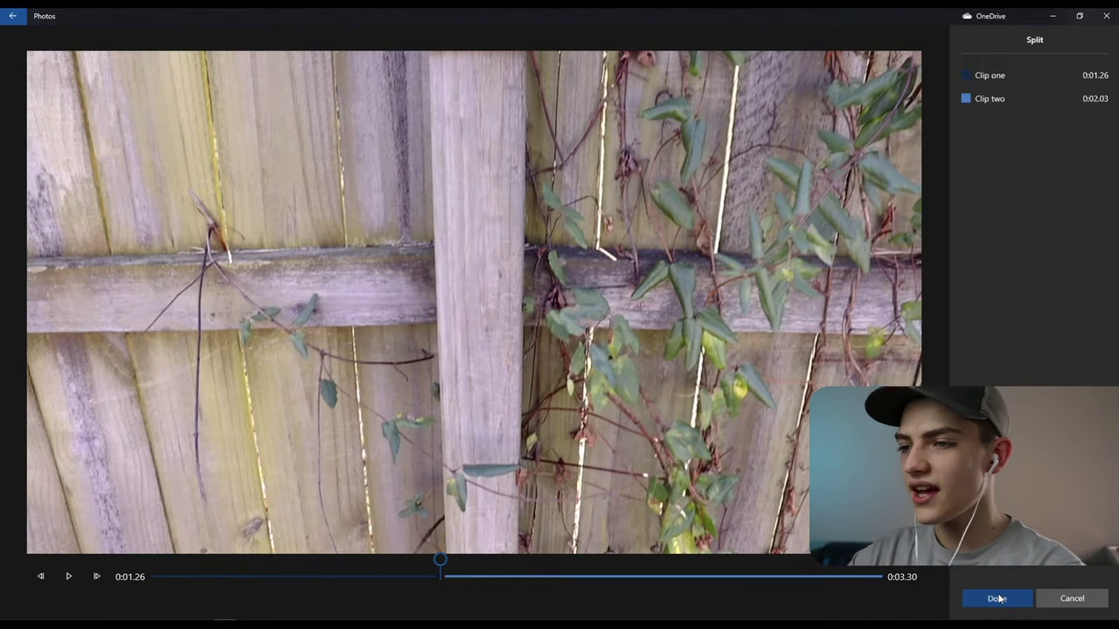
left_click(997, 598)
Find the two split fence clips in the storyboard and play across them to check the cut.
scroll(759, 615, "right", 3)
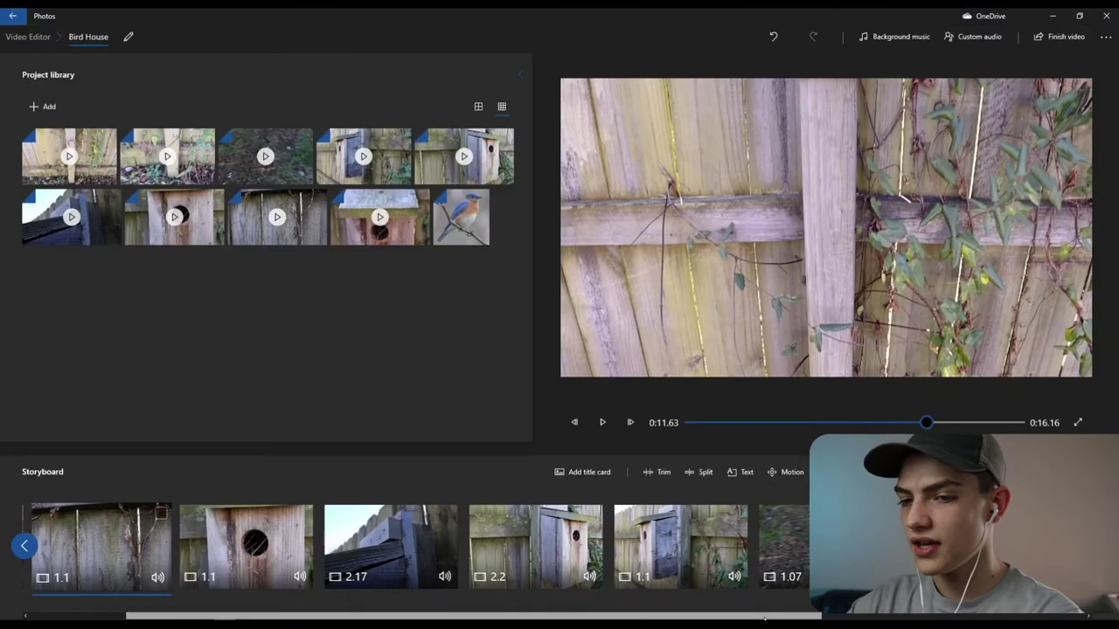
scroll(752, 606, "left", 2)
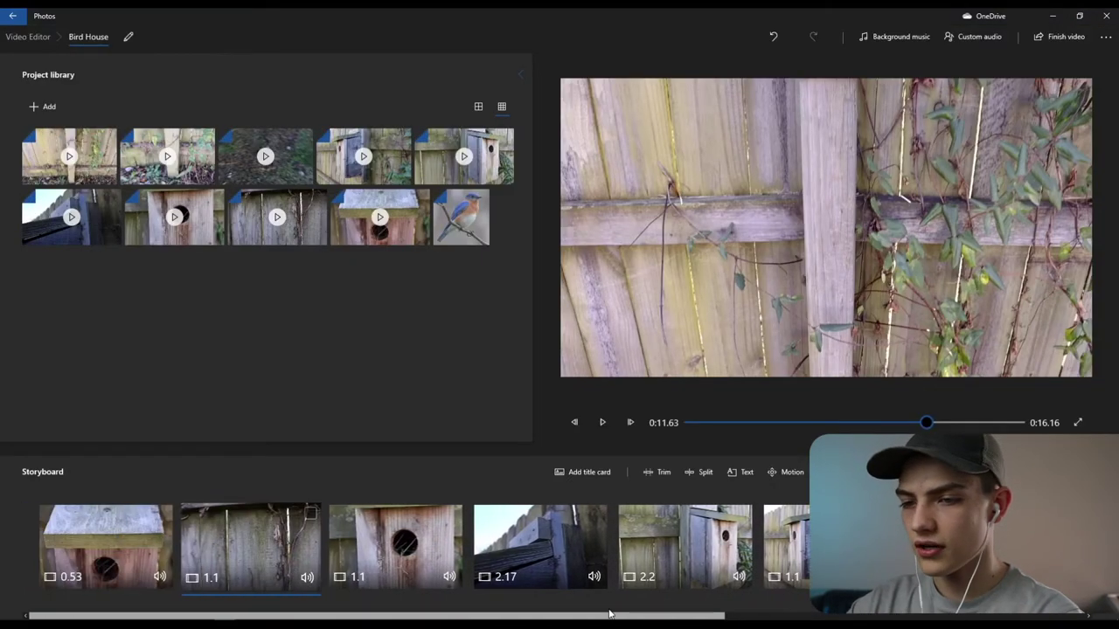
scroll(725, 612, "right", 4)
scroll(701, 616, "right", 3)
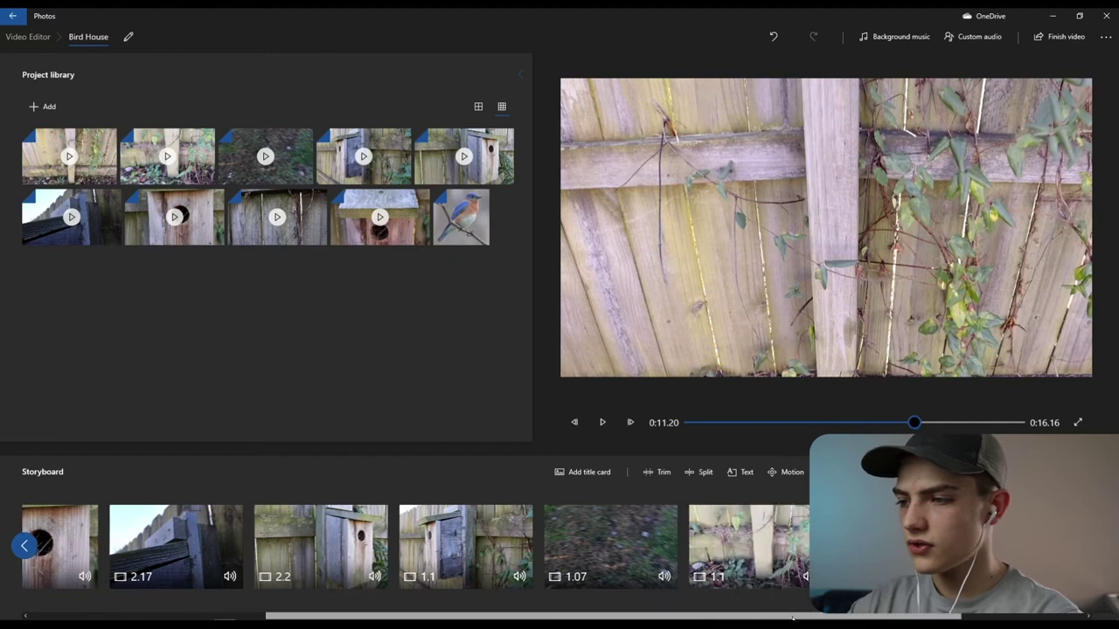
key("space")
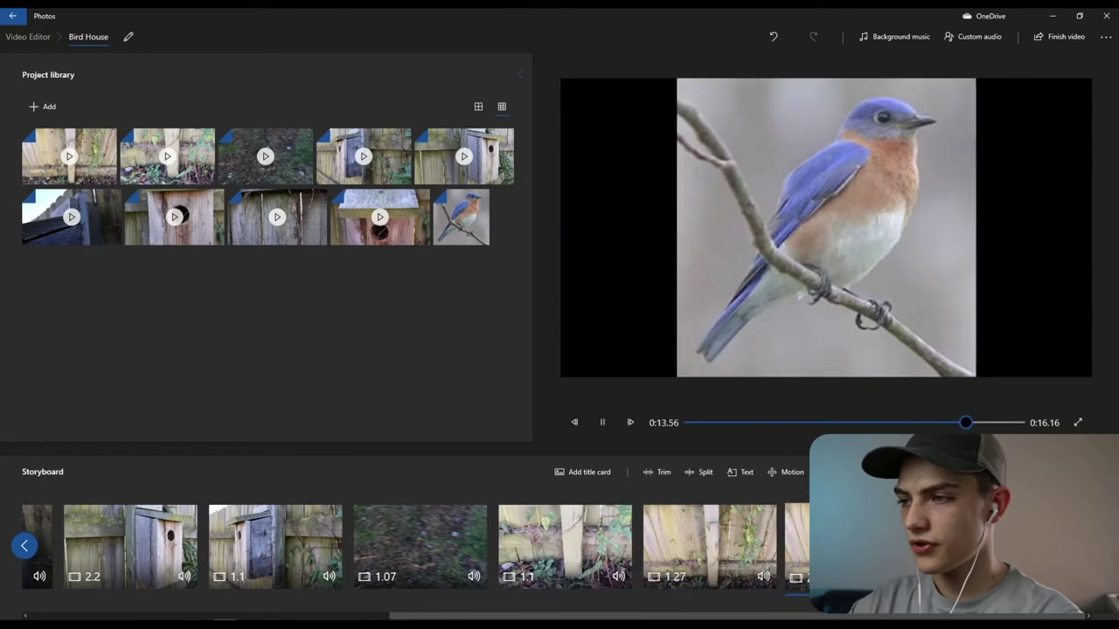
key("space")
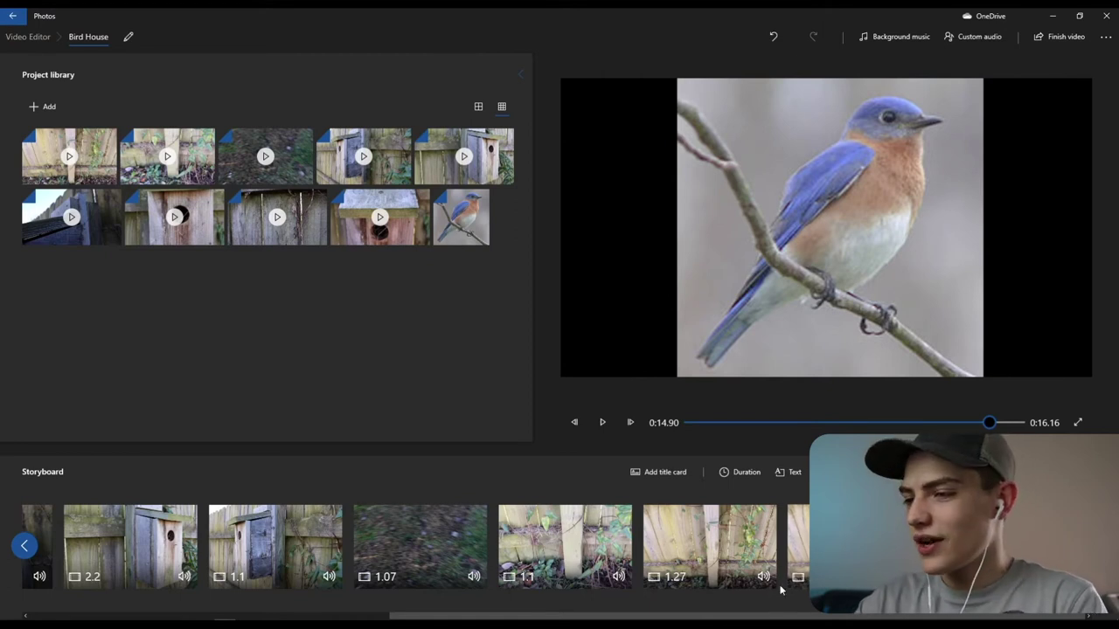
Add the text "Gamer Bird" to the 1.27-second fence clip in the Pixel style, using the layout that places it at the frame's top.
left_click(725, 557)
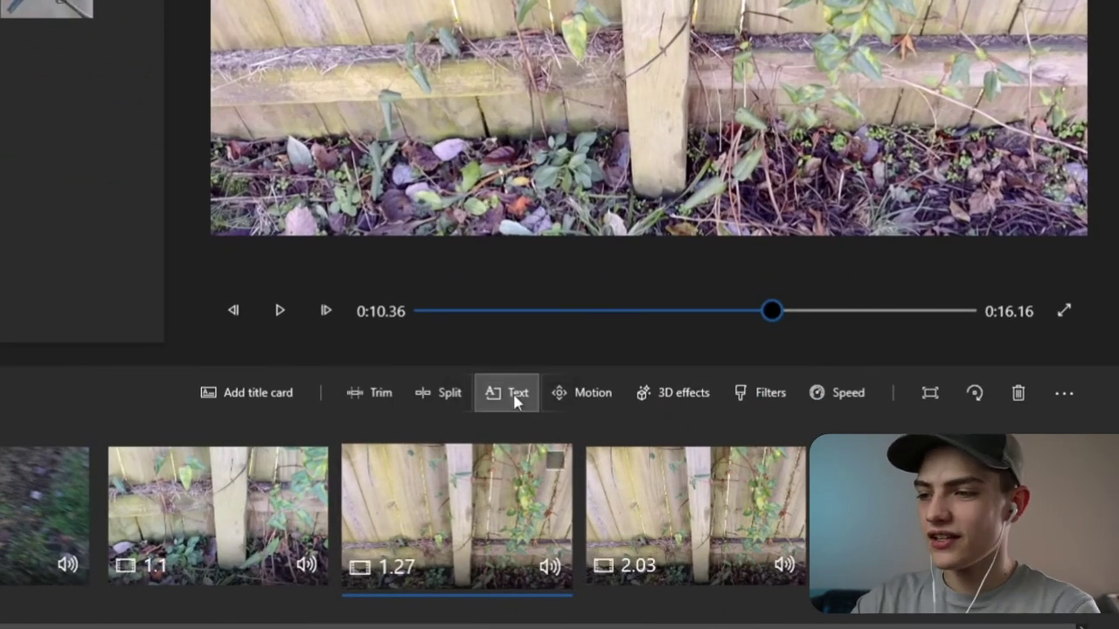
left_click(513, 398)
scroll(998, 262, "down", 5)
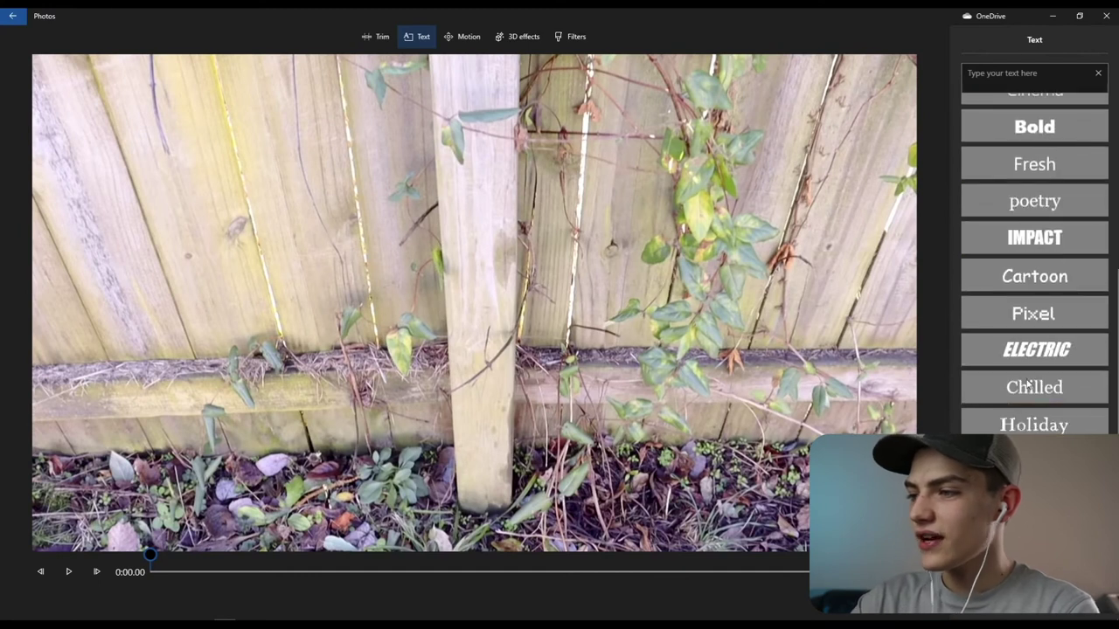
left_click(1058, 325)
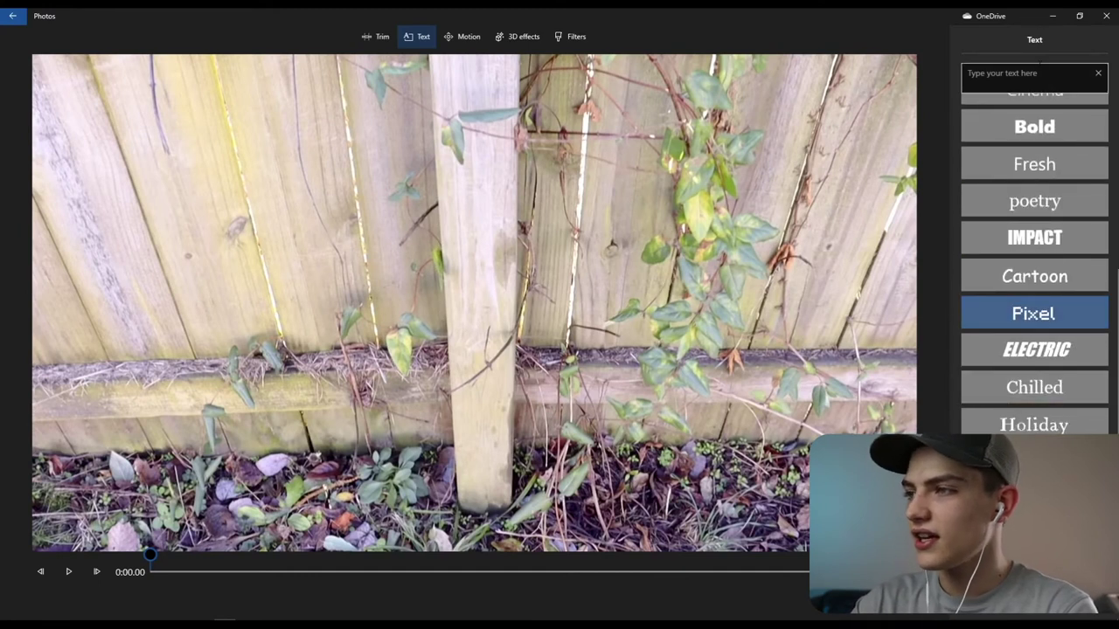
type("Gamer Bir")
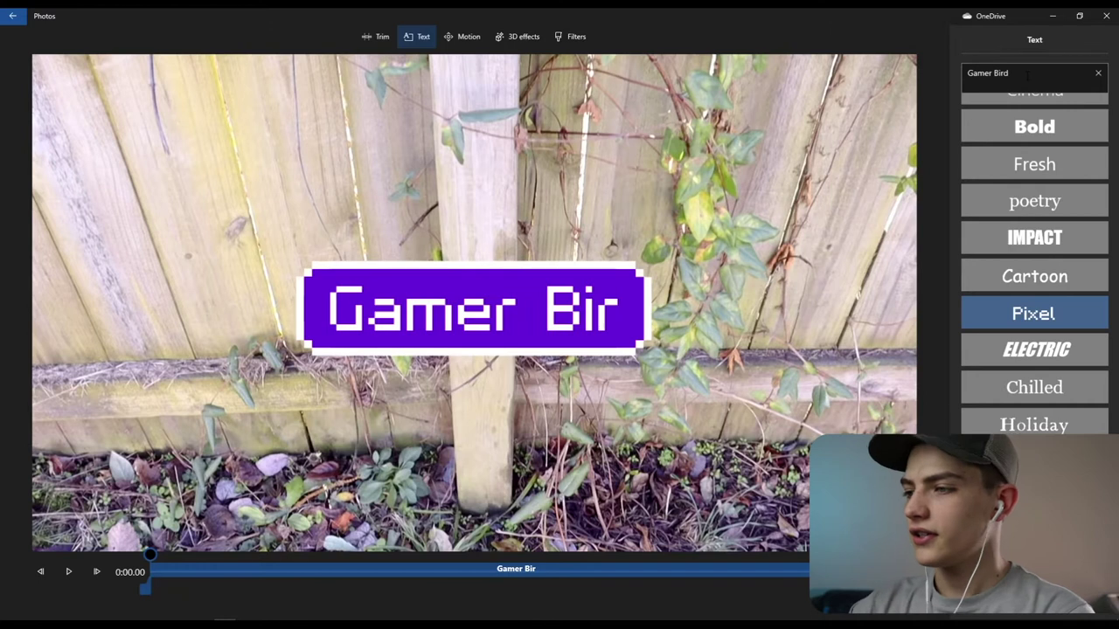
type("d")
left_click(1032, 529)
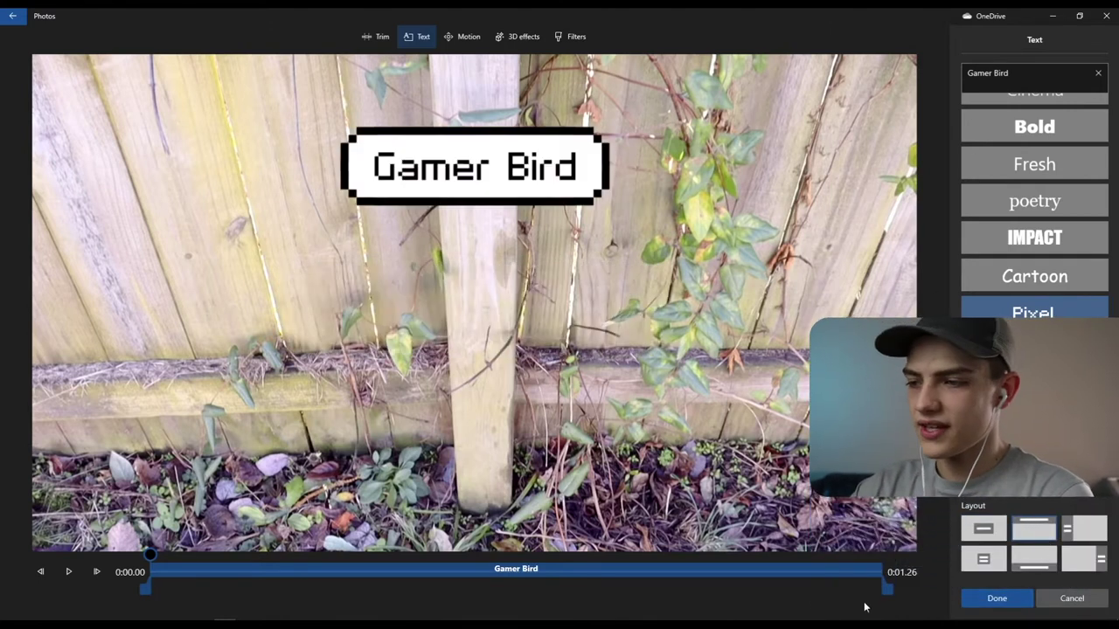
Shorten the Gamer Bird text's display time at both ends, shift it slightly earlier within the clip, and apply it.
left_click_drag(884, 588, 770, 590)
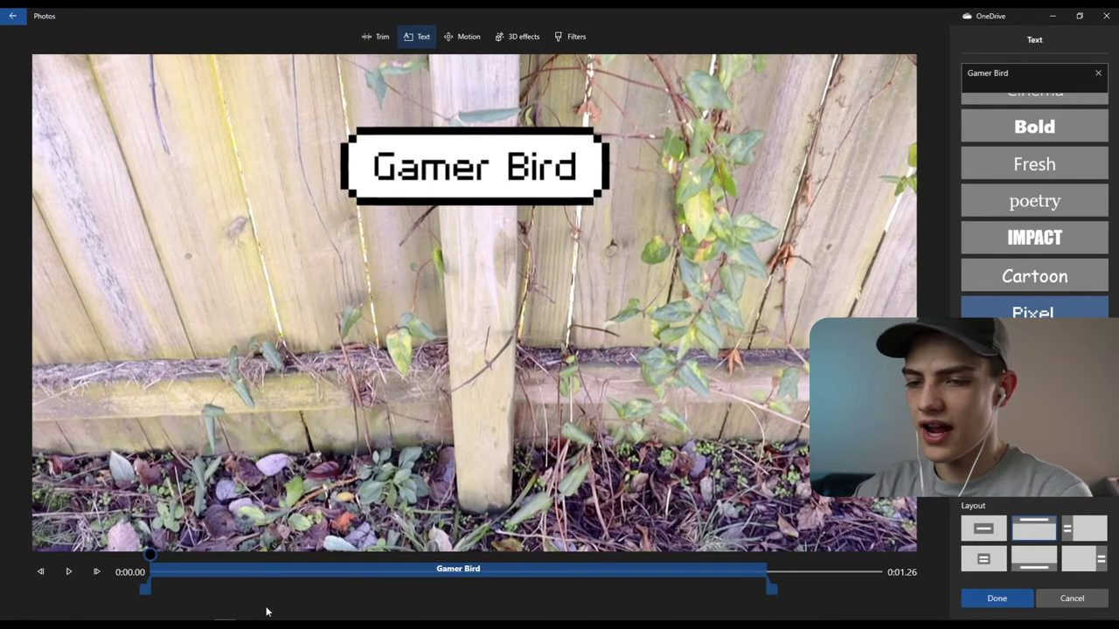
left_click_drag(148, 590, 338, 589)
left_click_drag(546, 569, 478, 580)
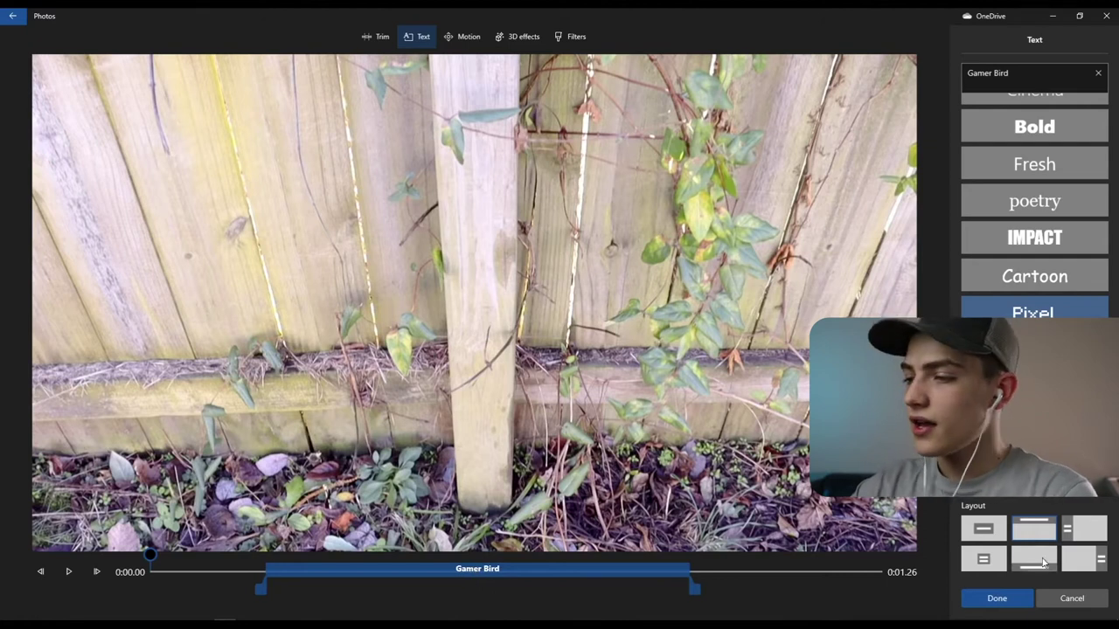
left_click(996, 598)
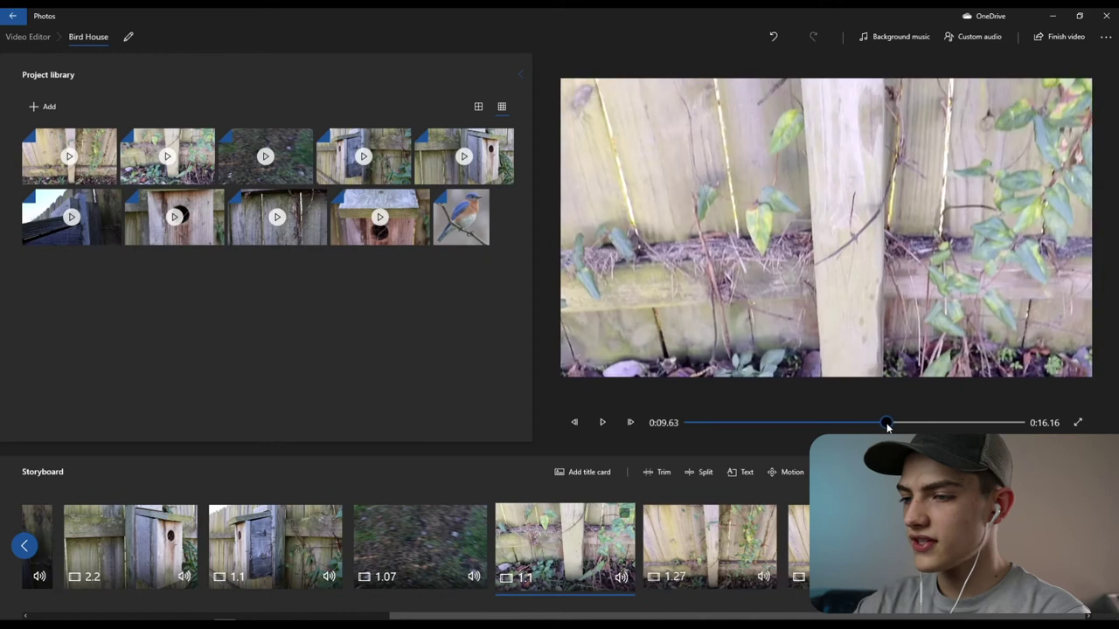
Play the video across the fence clips to check the timed Gamer Bird text, returning to the 1.27-second clip.
key("space")
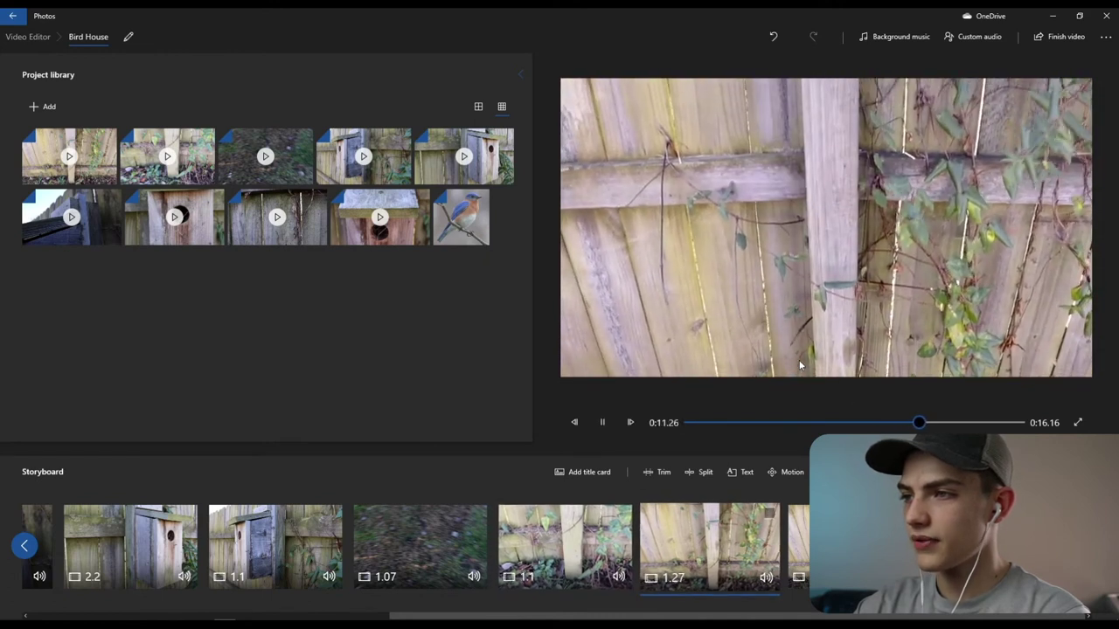
key("space")
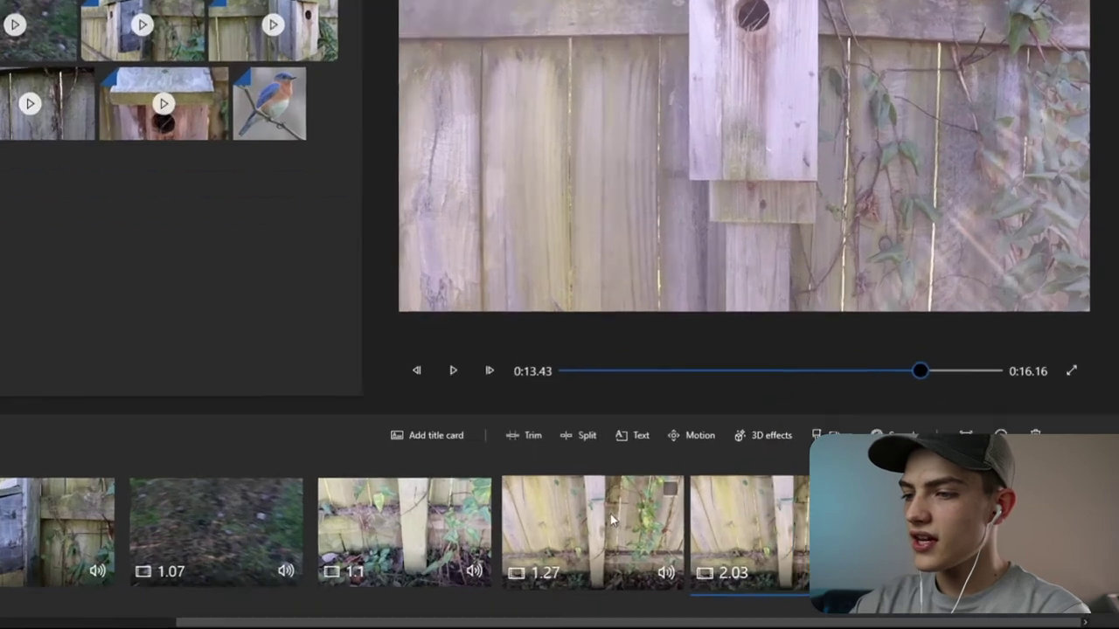
left_click(610, 514)
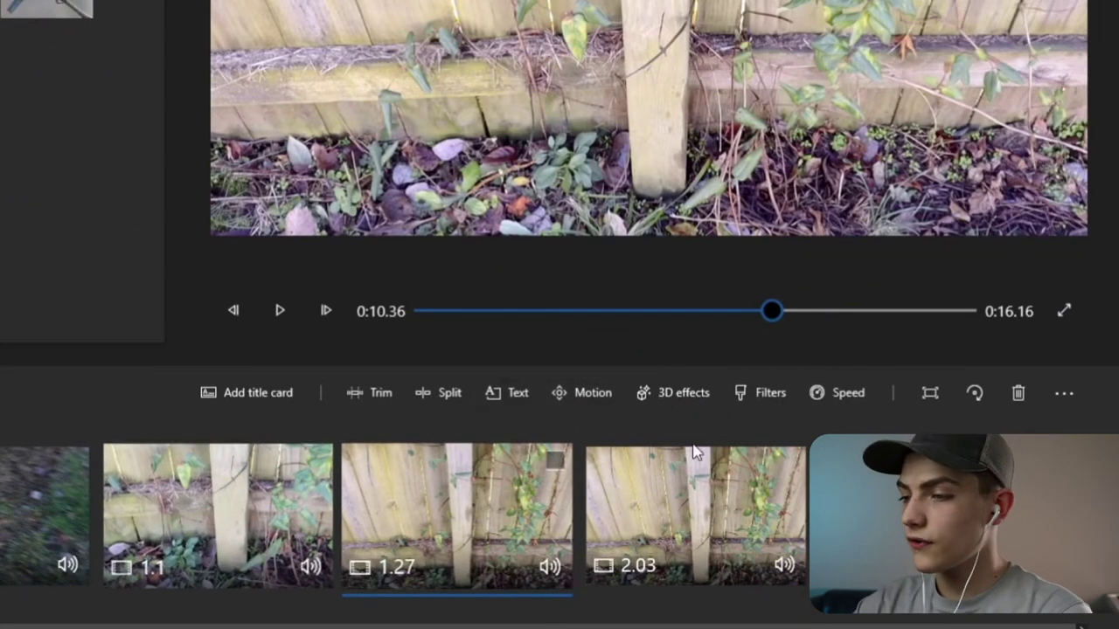
Apply the Zoom in center motion to the bluebird picture, previewing it before saving.
left_click(909, 516)
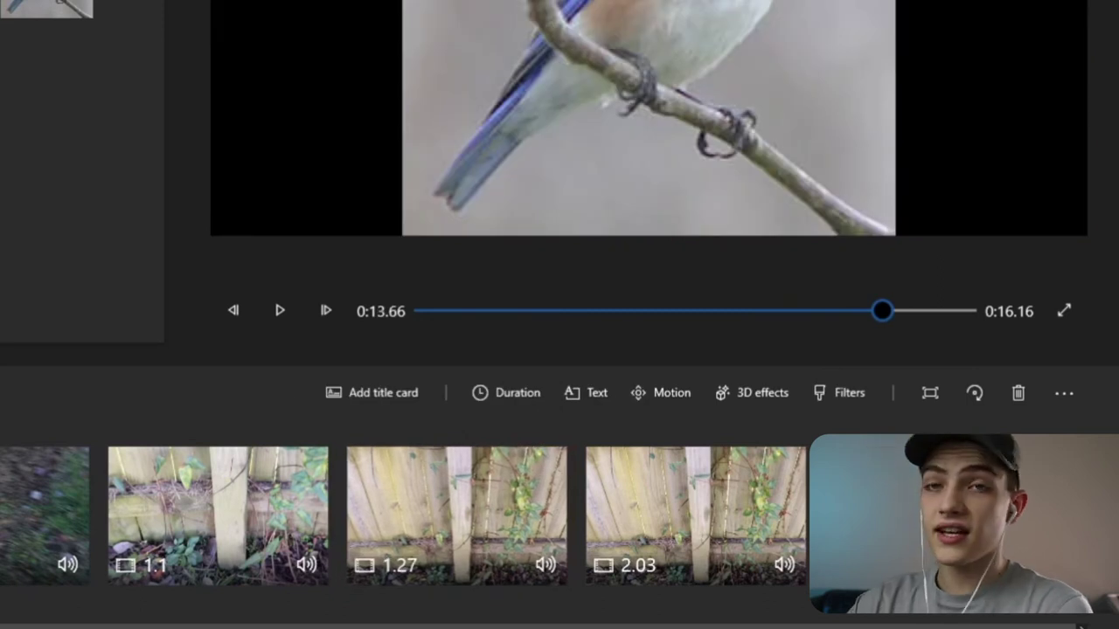
left_click(674, 390)
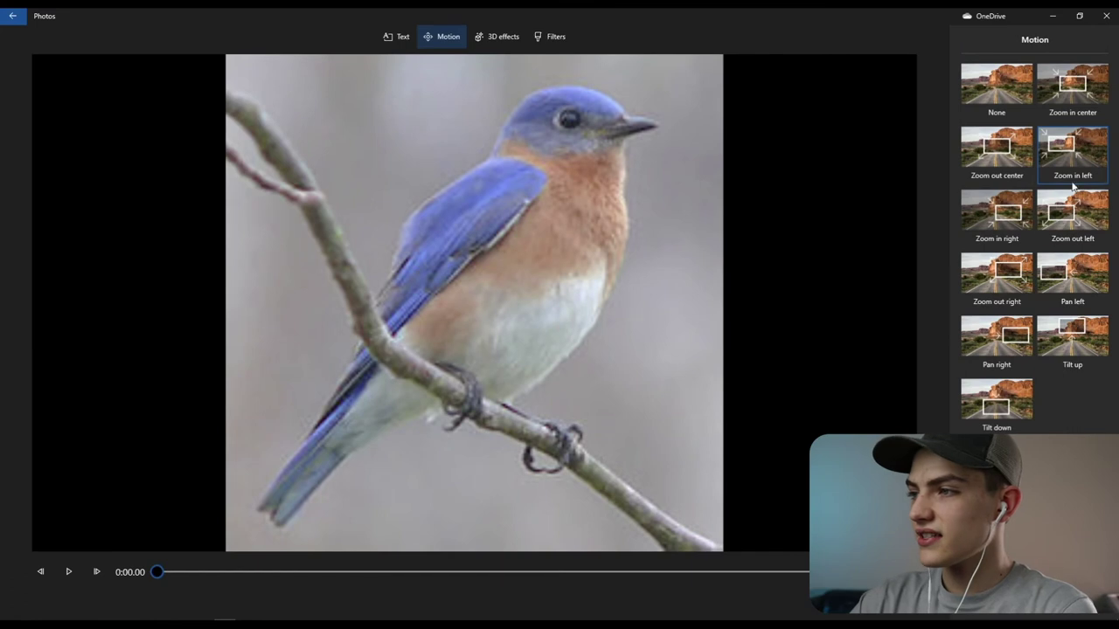
left_click(1005, 96)
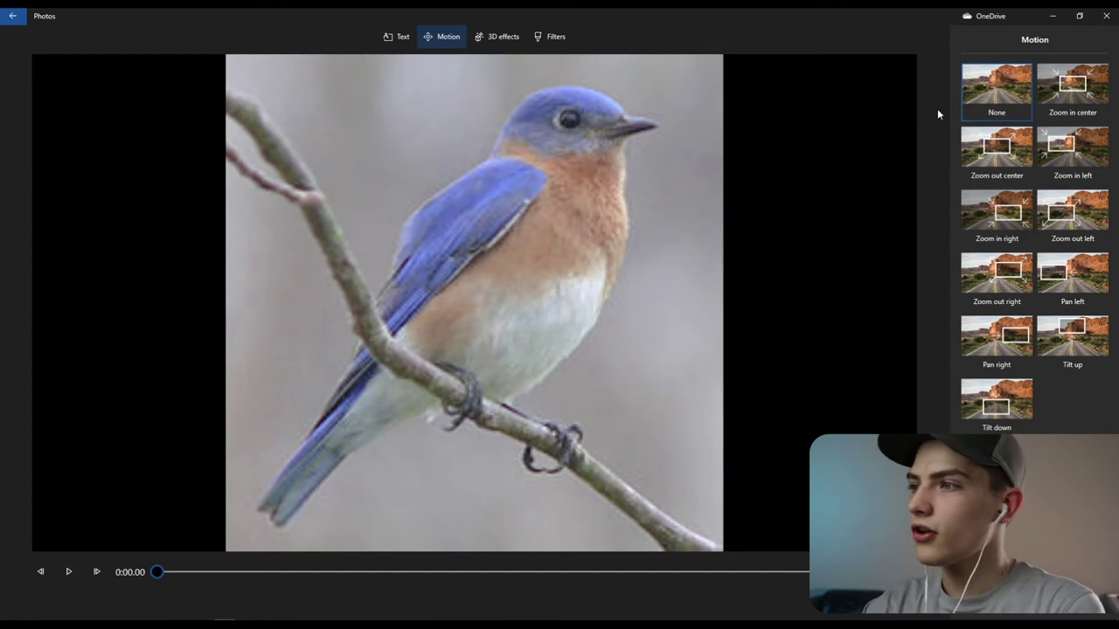
left_click(1072, 98)
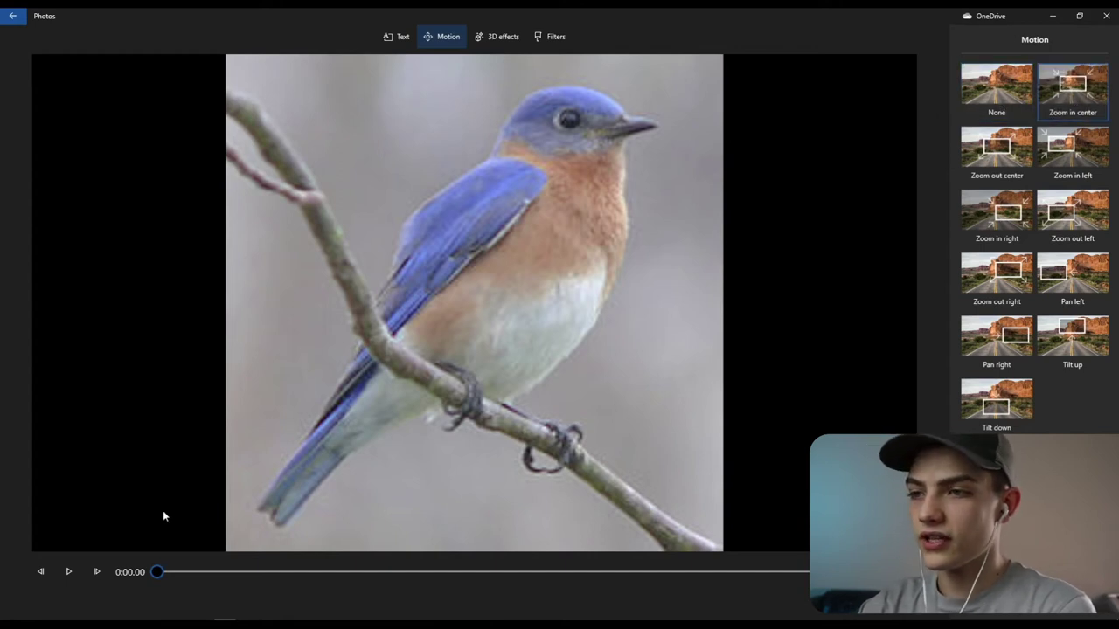
left_click(76, 569)
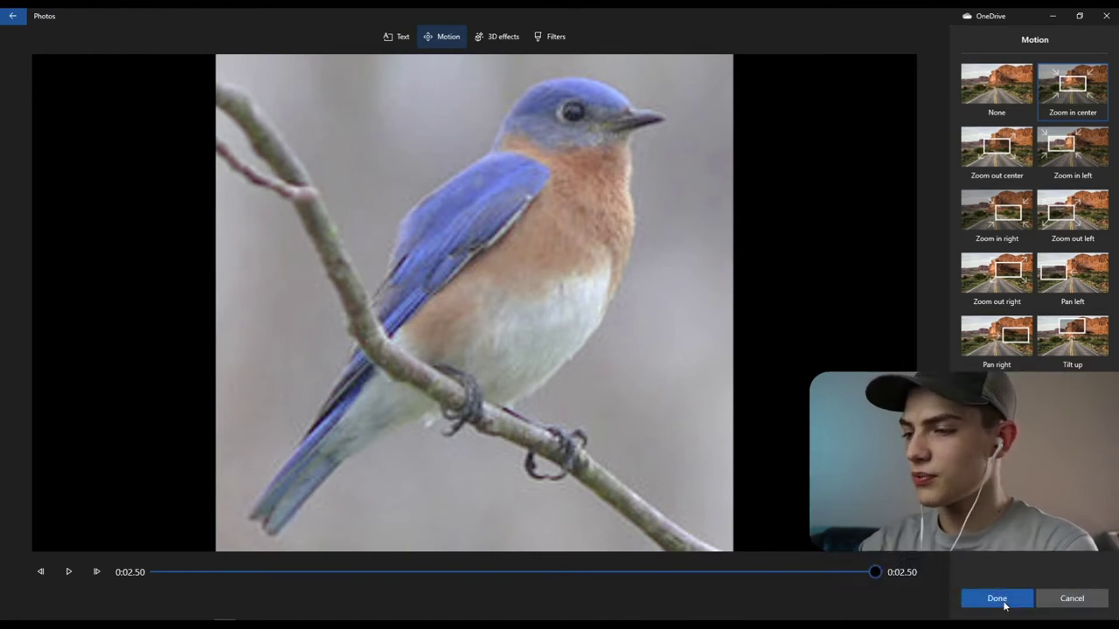
left_click(1000, 598)
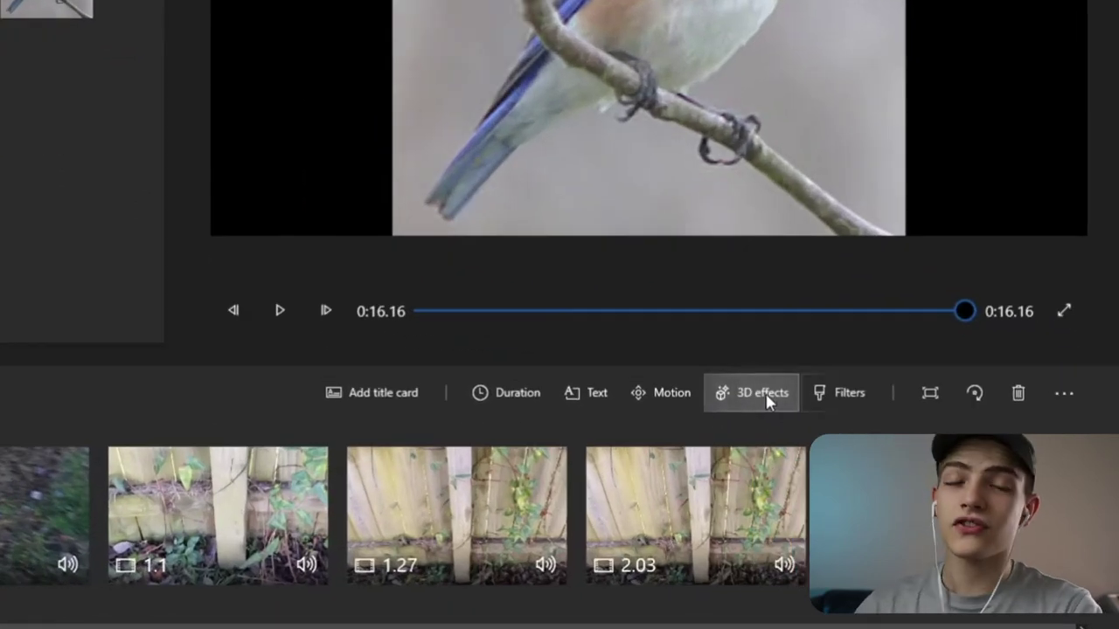
Try the Glowing sun 3D effect on the bluebird picture, placing it at the picture's upper-left corner.
left_click(766, 395)
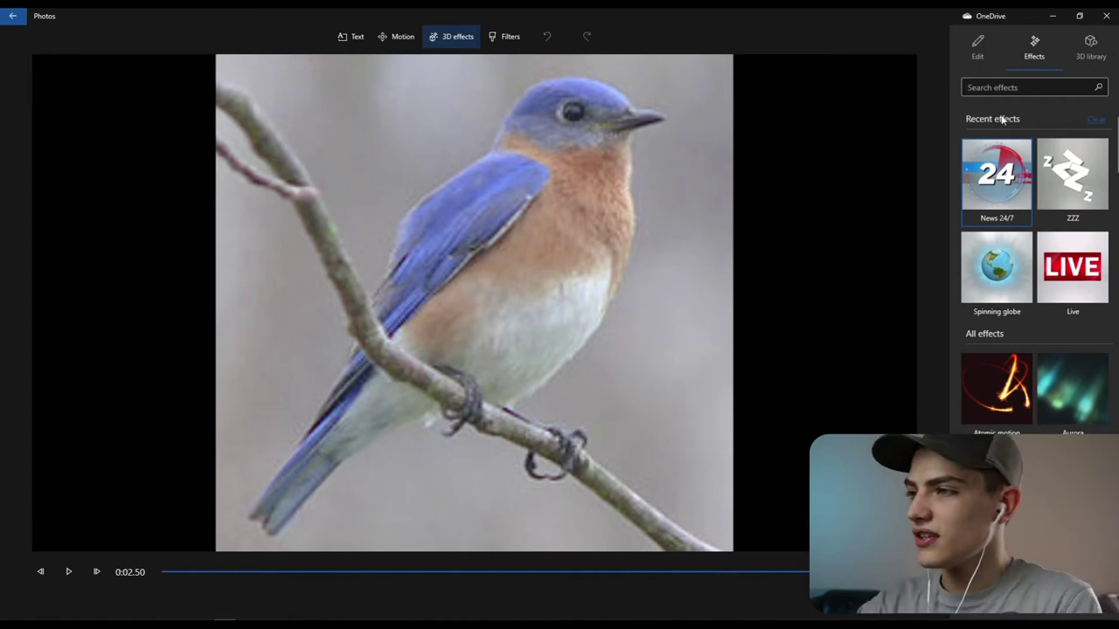
left_click_drag(1115, 154, 1116, 305)
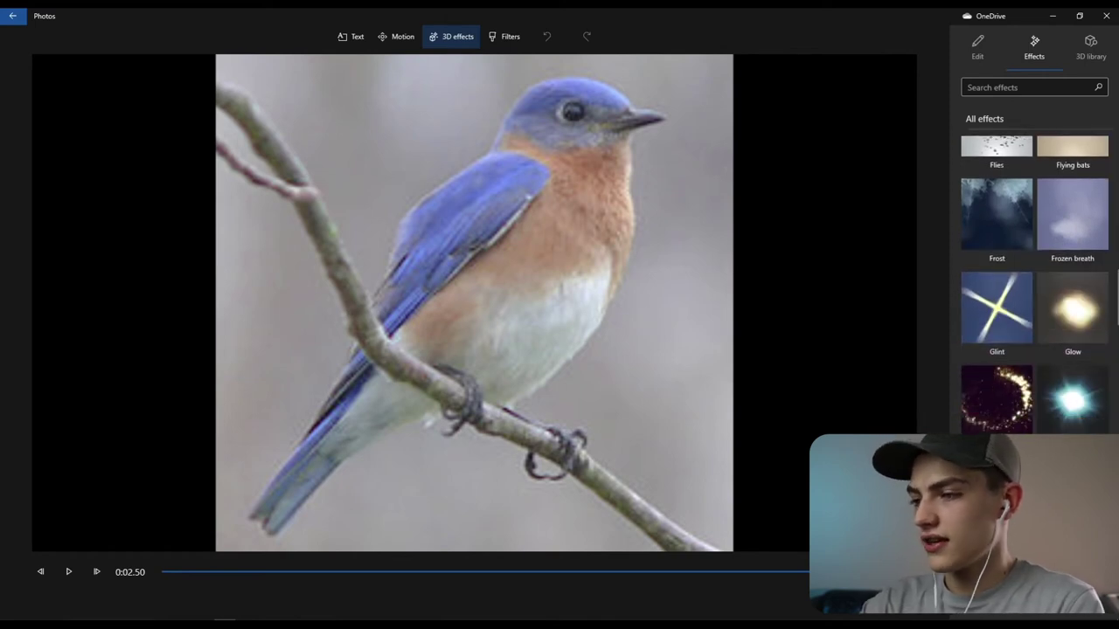
left_click(1002, 504)
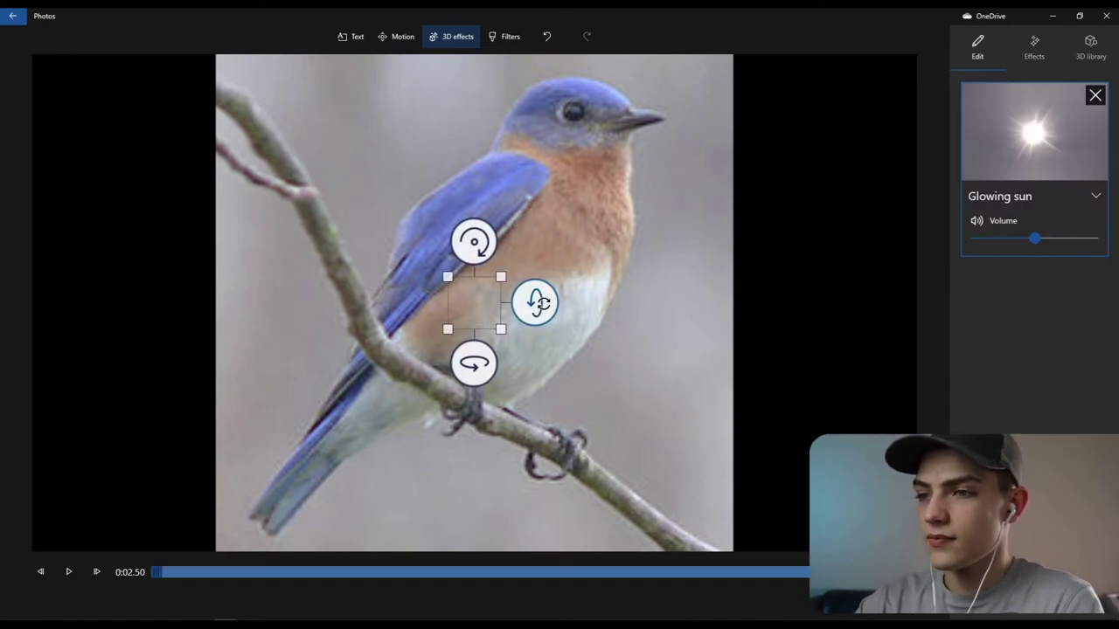
left_click_drag(474, 306, 462, 250)
left_click_drag(419, 197, 229, 100)
left_click(525, 165)
left_click(508, 277)
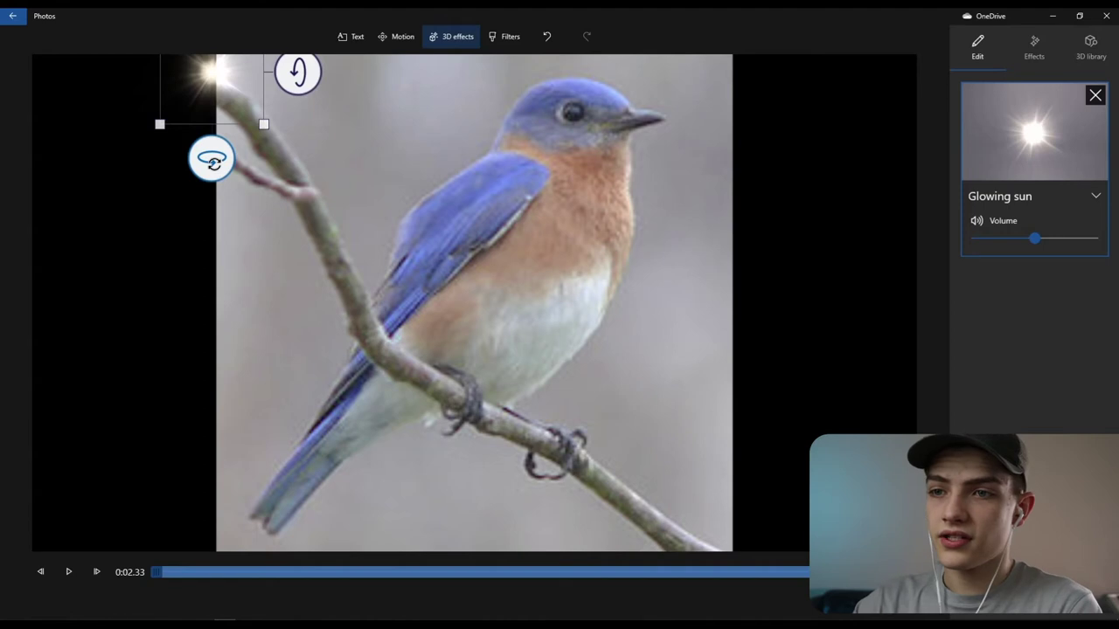
Try rotating the Glowing sun effect and moving it down along the picture's left edge, and remove the effect.
left_click_drag(210, 160, 223, 133)
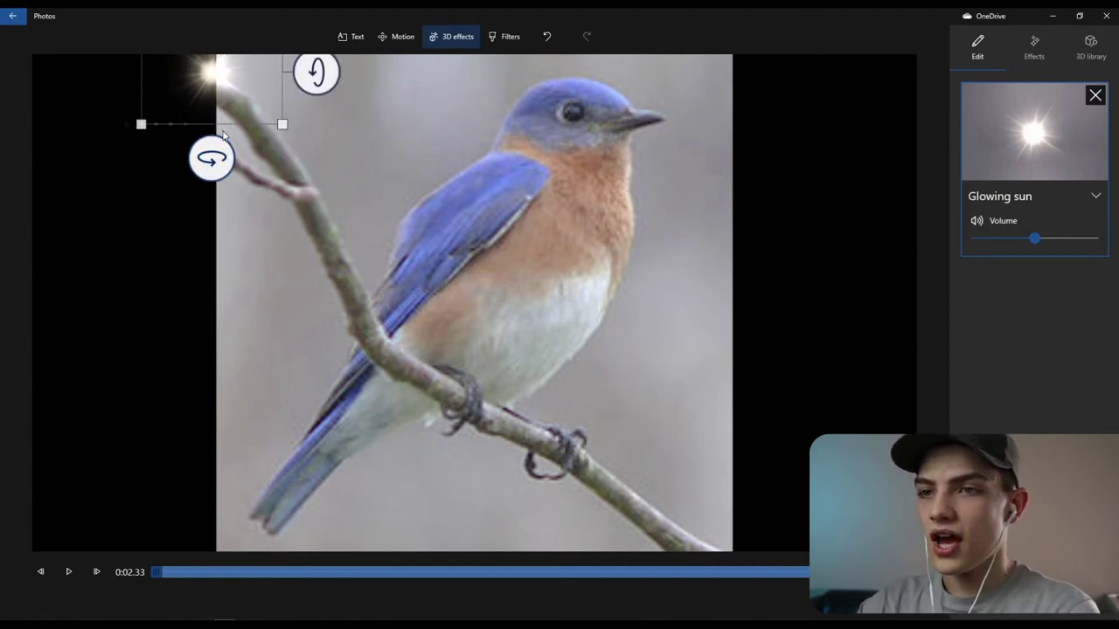
left_click_drag(239, 85, 229, 164)
mouse_move(305, 145)
left_mouse_down()
mouse_move(305, 117)
mouse_move(313, 160)
left_mouse_up()
left_click_drag(273, 114, 278, 117)
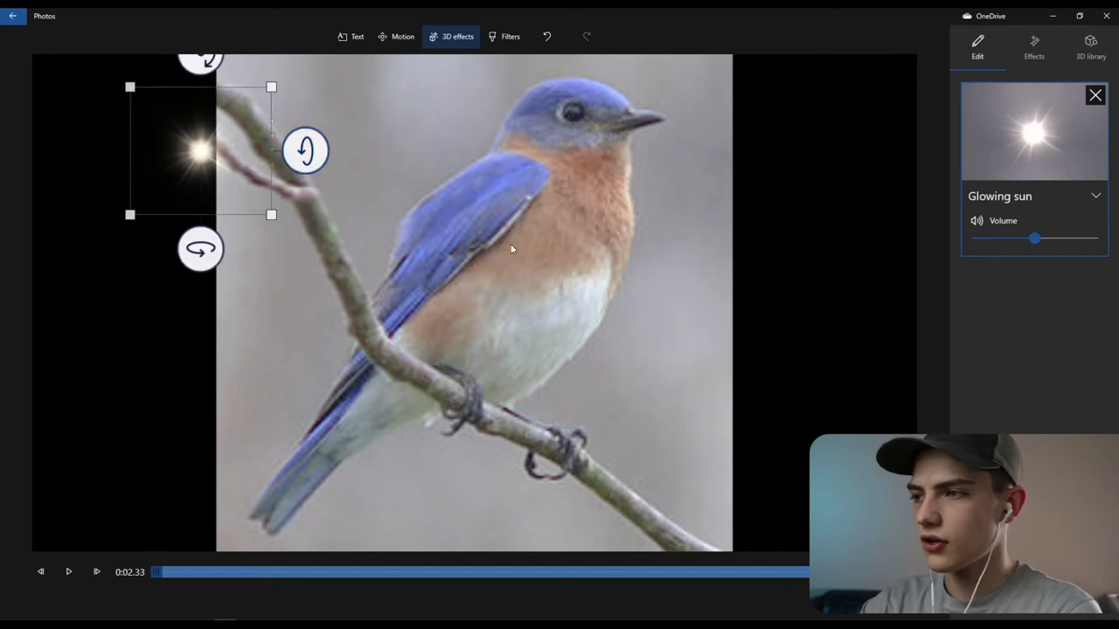
left_click(1095, 97)
Search the 3D effects for "aut" and add the Autumn leaves effect to the bluebird picture.
left_click(1033, 48)
scroll(996, 306, "down", 3)
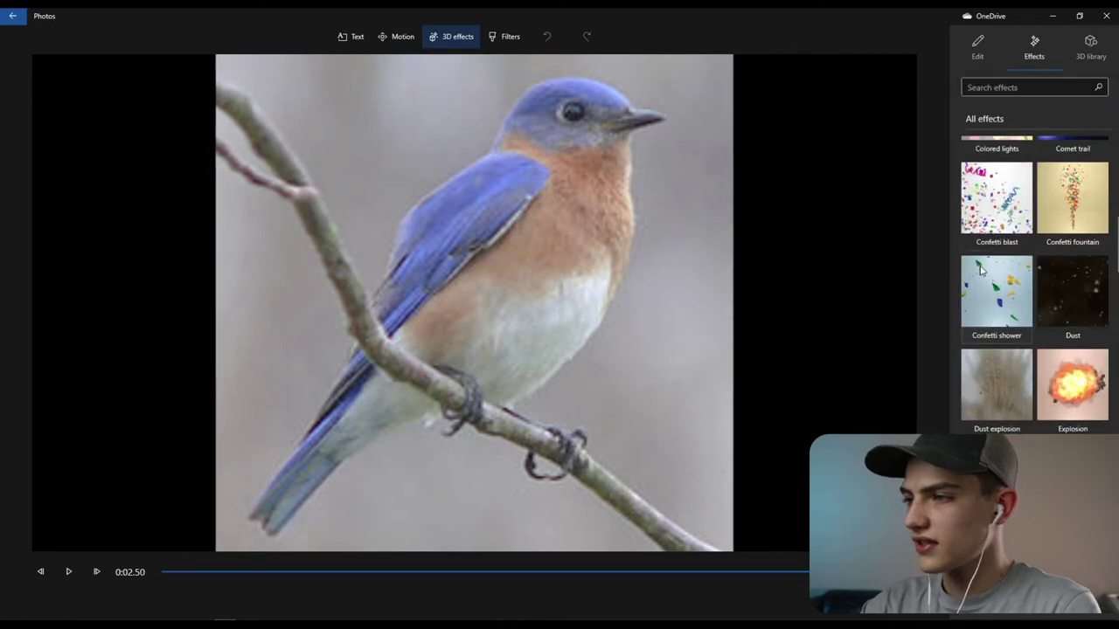
scroll(1016, 377, "up", 2)
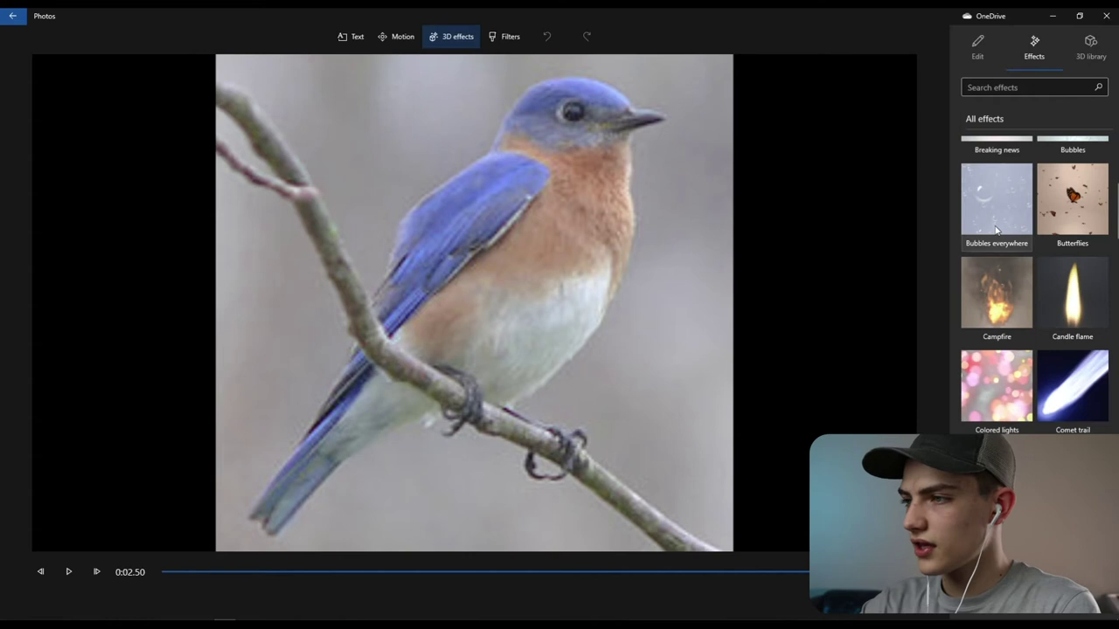
type("a")
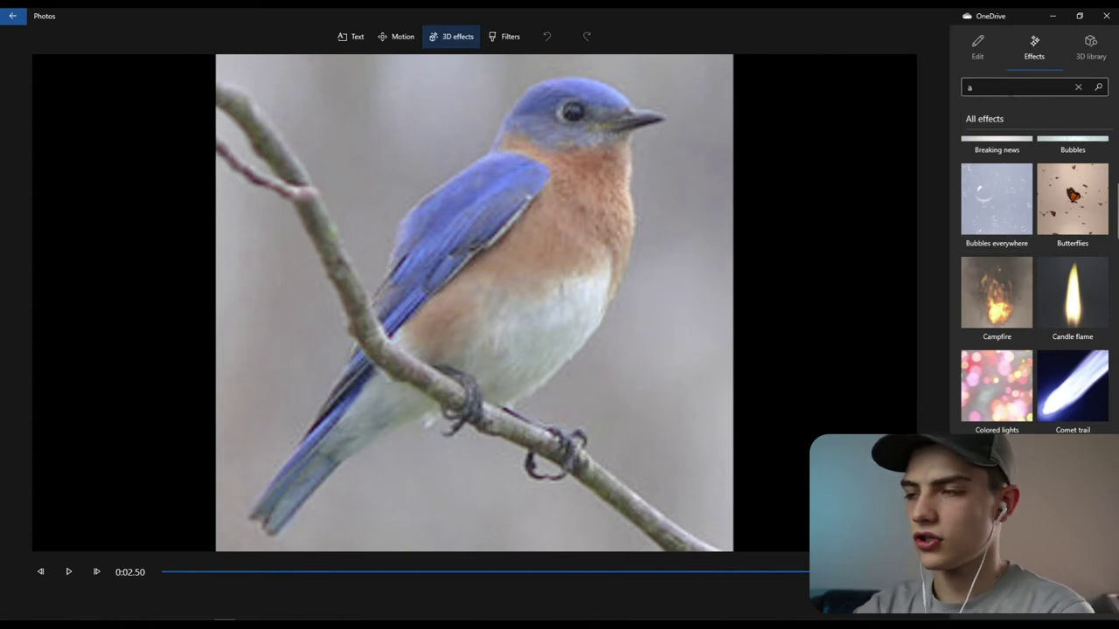
type("ud")
key("BackSpace")
type("t")
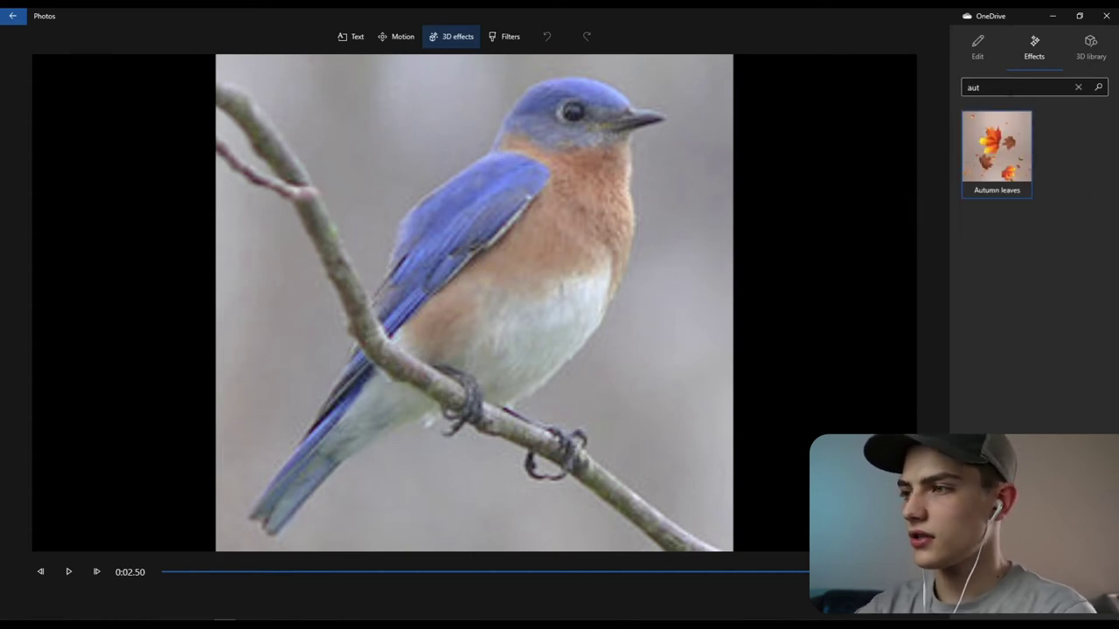
left_click(997, 149)
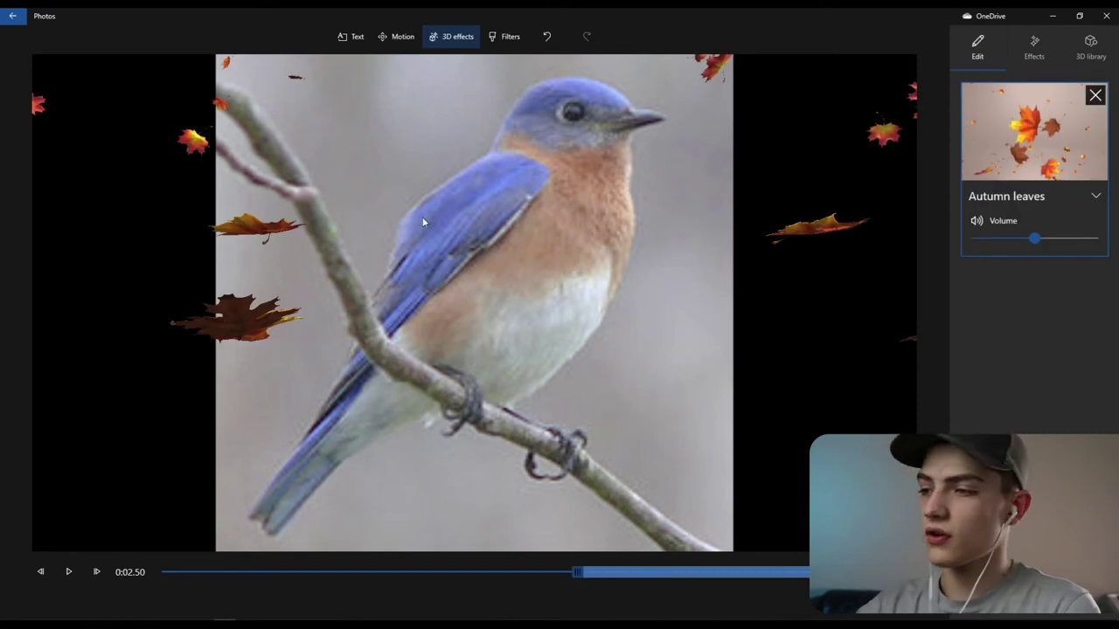
Stretch the Autumn leaves effect to cover the bluebird picture from its very start, and play back the result.
left_click(601, 564)
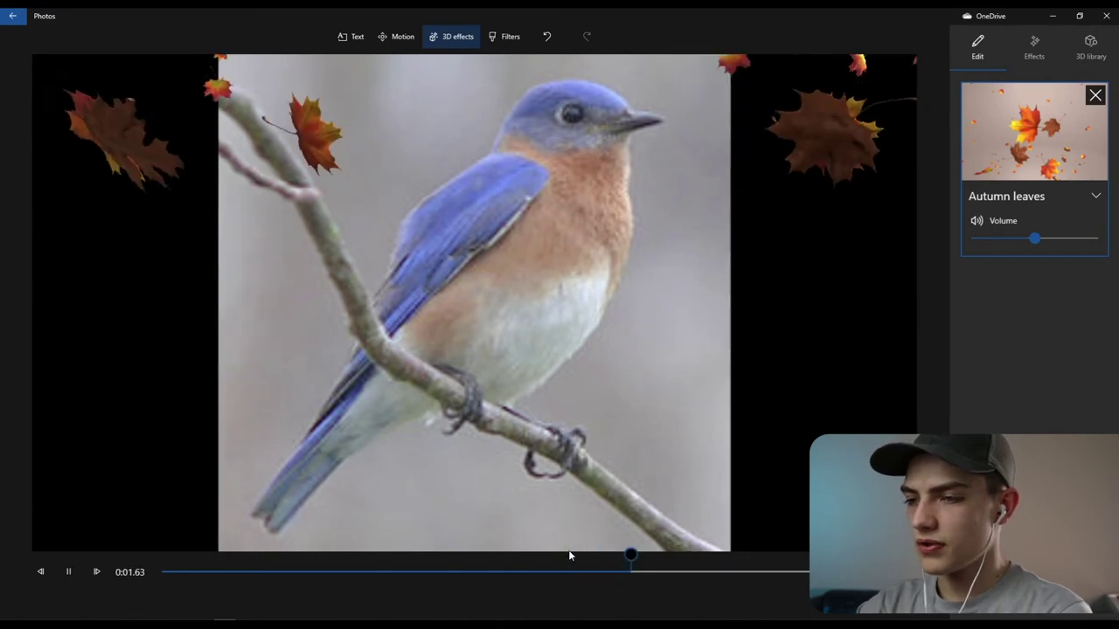
left_click_drag(733, 573, 330, 582)
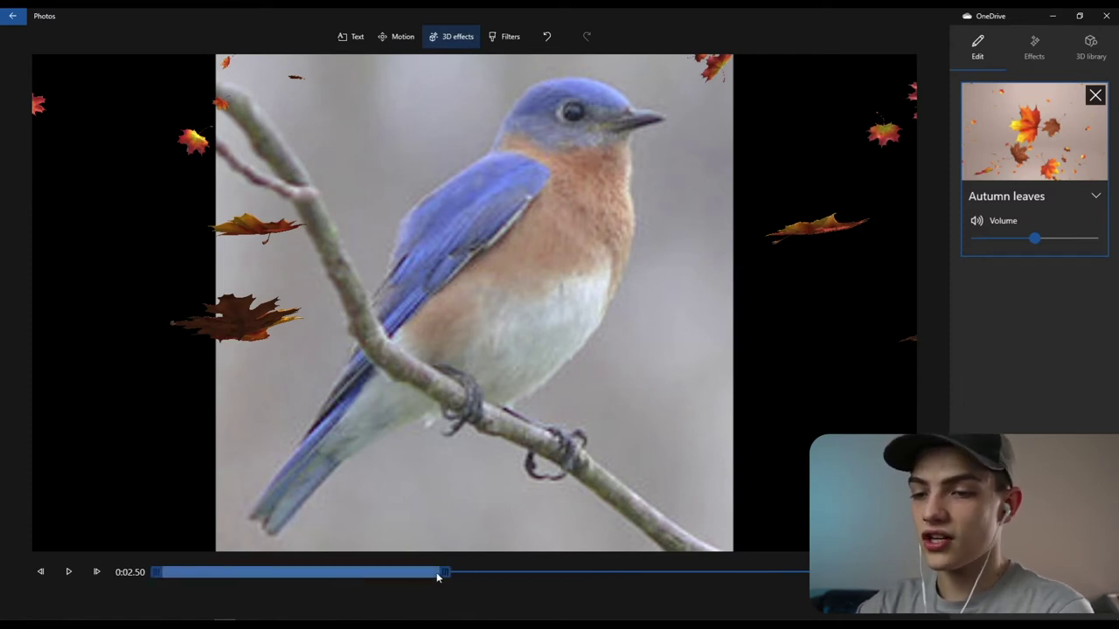
left_click_drag(446, 571, 676, 575)
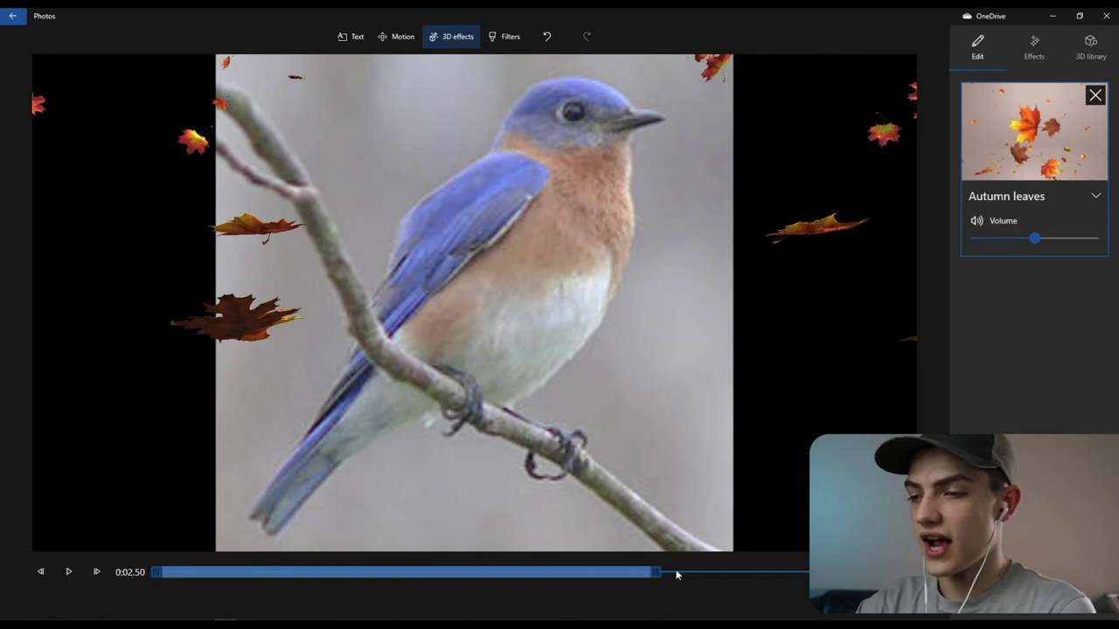
mouse_move(543, 575)
left_mouse_down()
mouse_move(603, 580)
mouse_move(534, 578)
left_mouse_up()
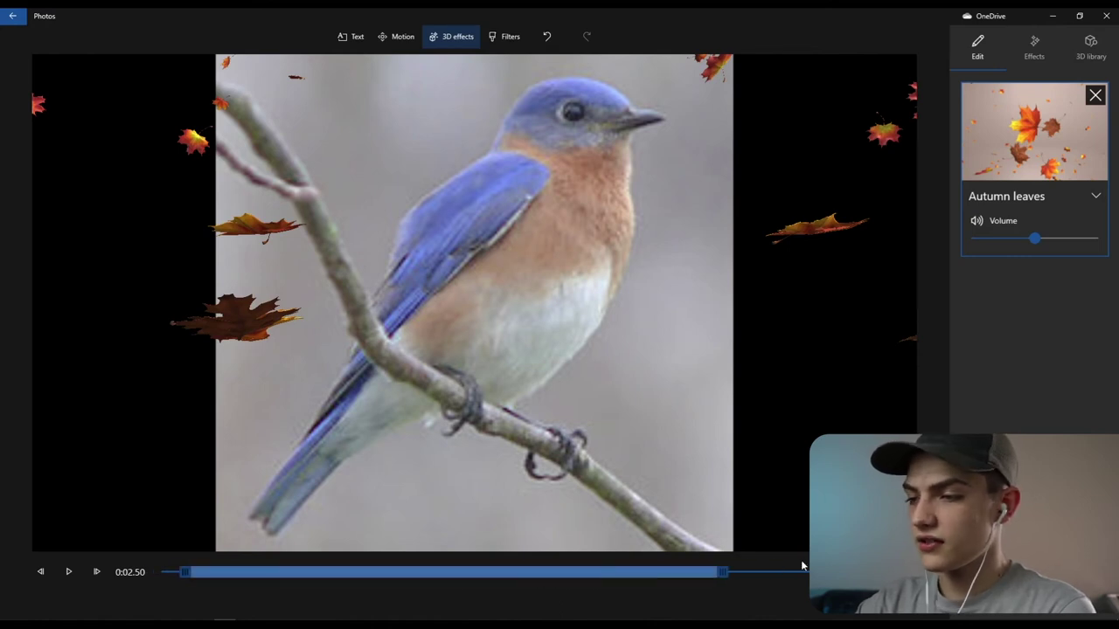
left_click_drag(732, 574, 817, 574)
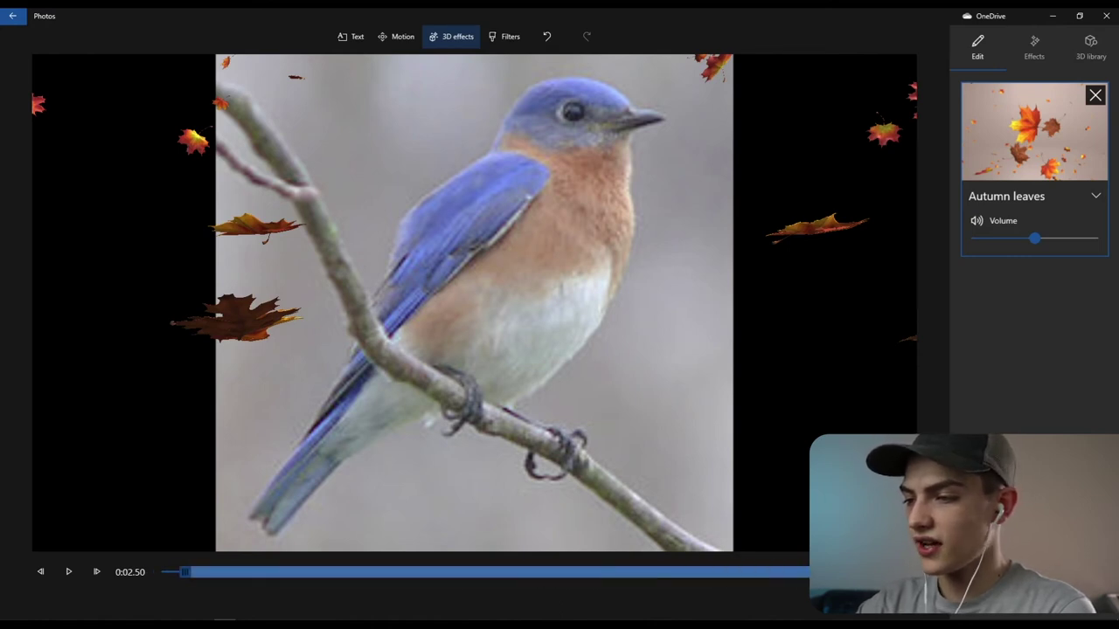
left_click(221, 558)
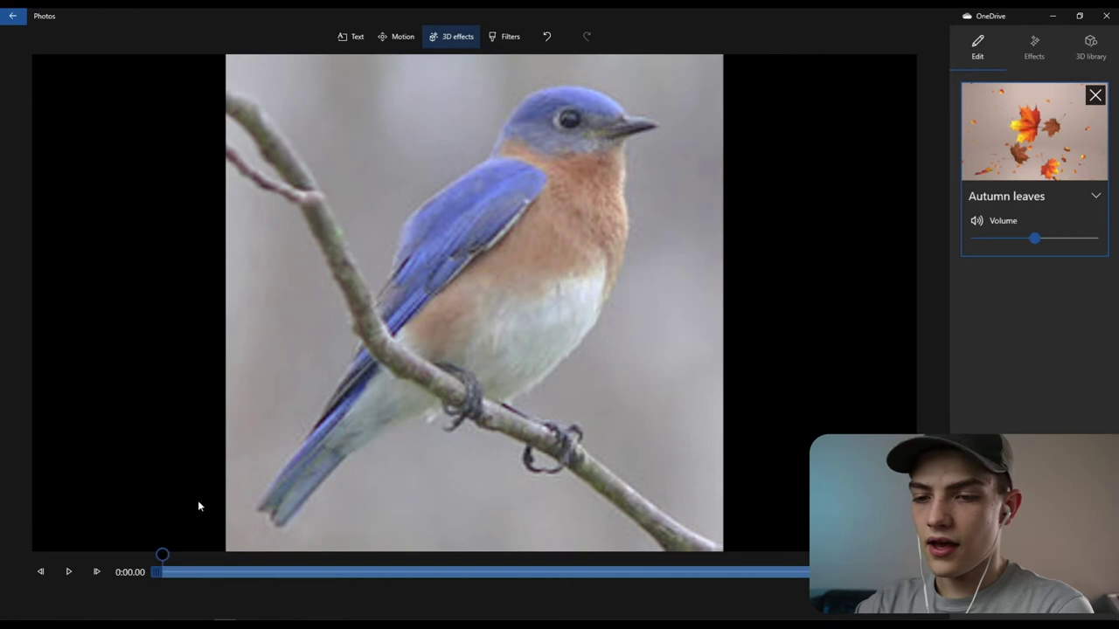
left_click(184, 351)
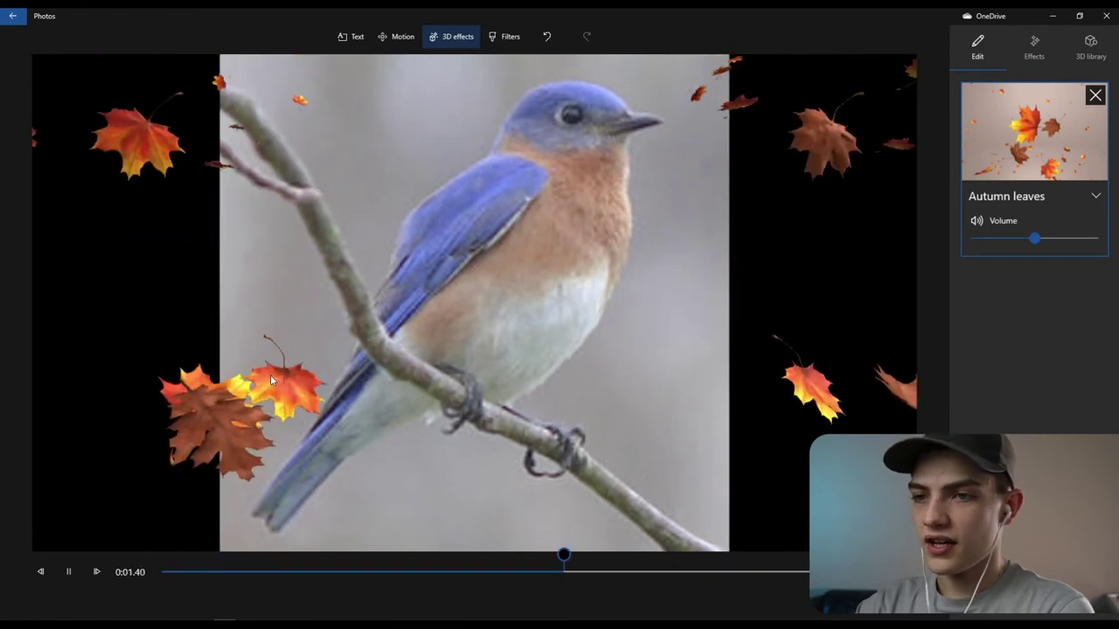
Lower the Autumn leaves effect's sound volume to well below half and play back the bluebird picture.
left_click(260, 266)
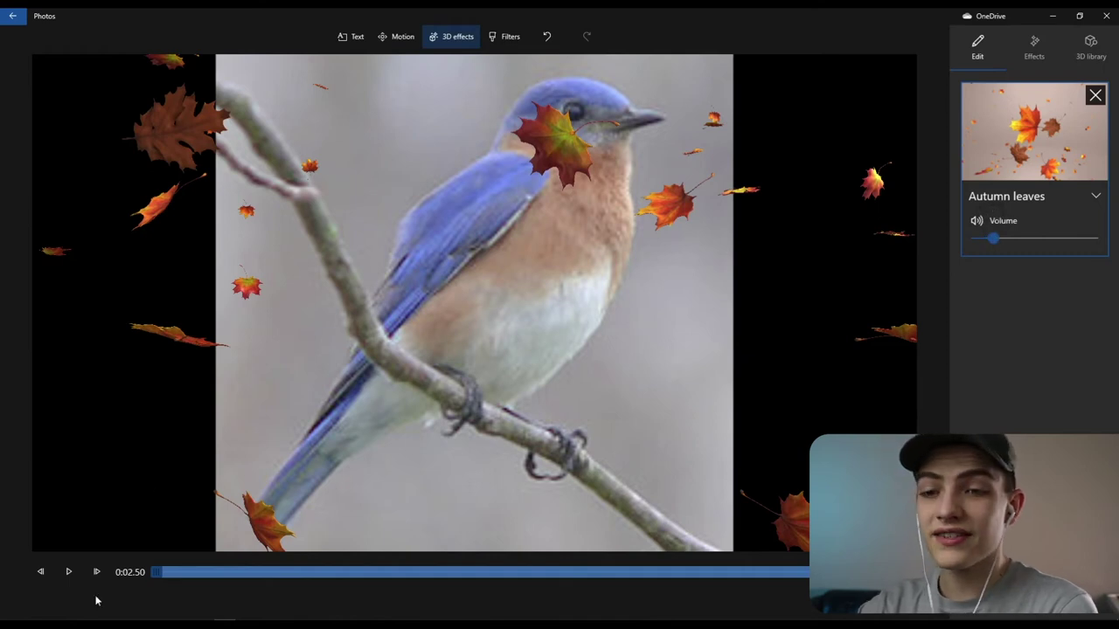
left_click(69, 575)
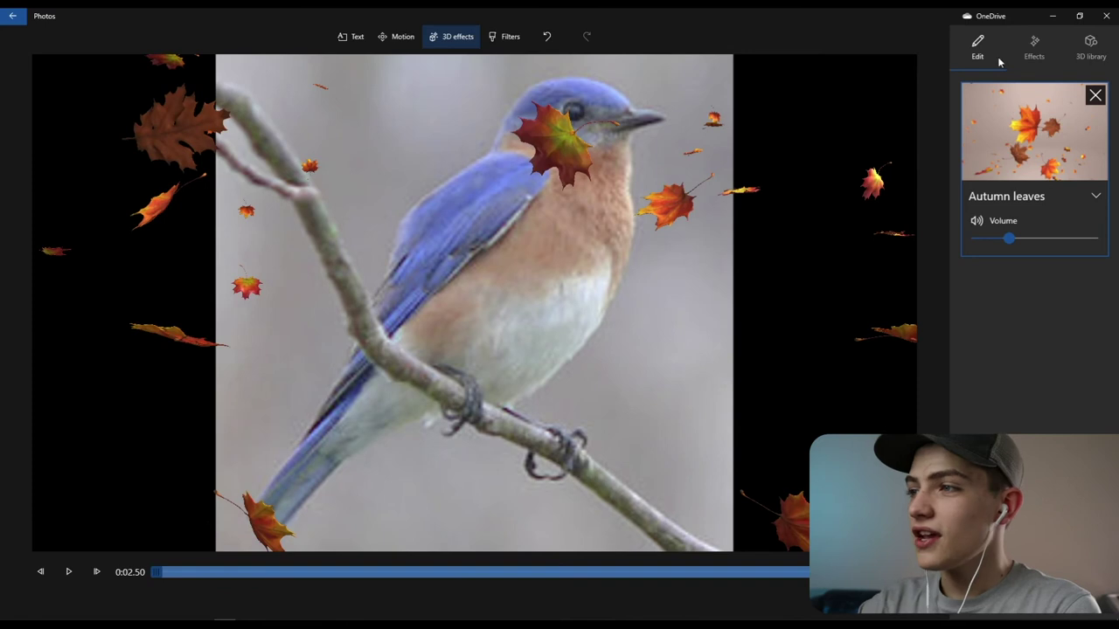
Clear the effect search, browse all available 3D effects, and look through the categories of the 3D library.
left_click(1031, 48)
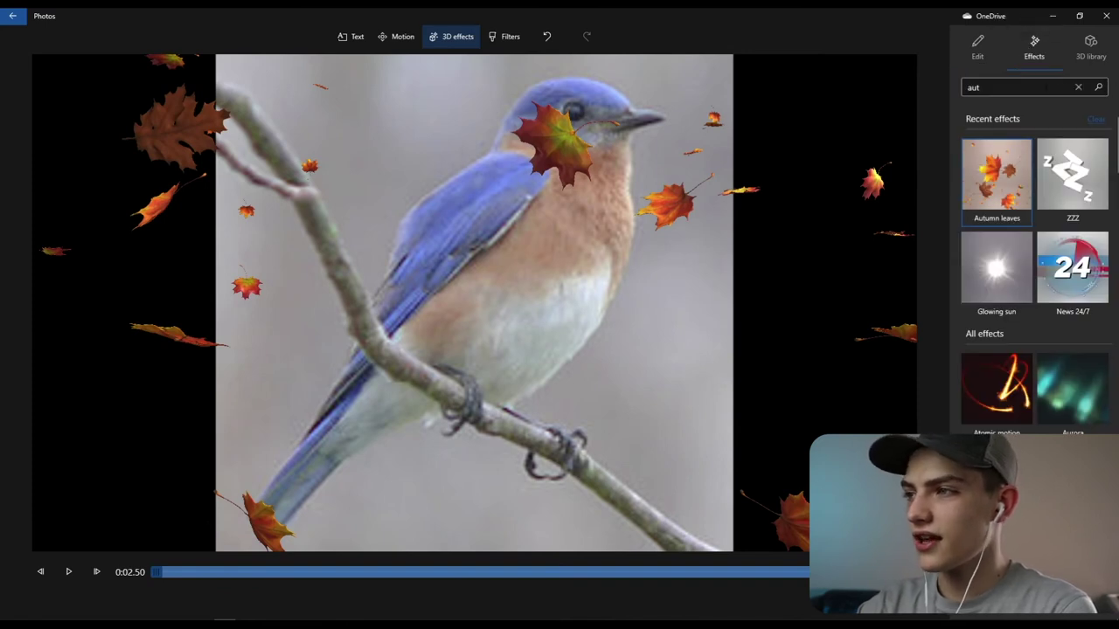
key("BackSpace")
scroll(1051, 258, "down", 10)
scroll(1051, 258, "down", 4)
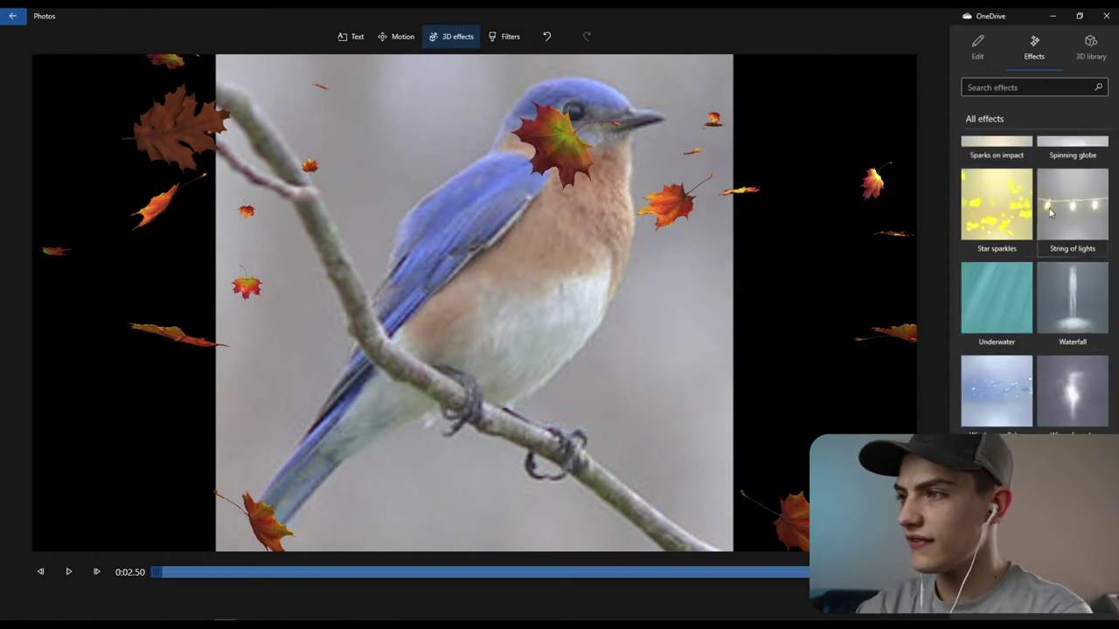
left_click(1092, 48)
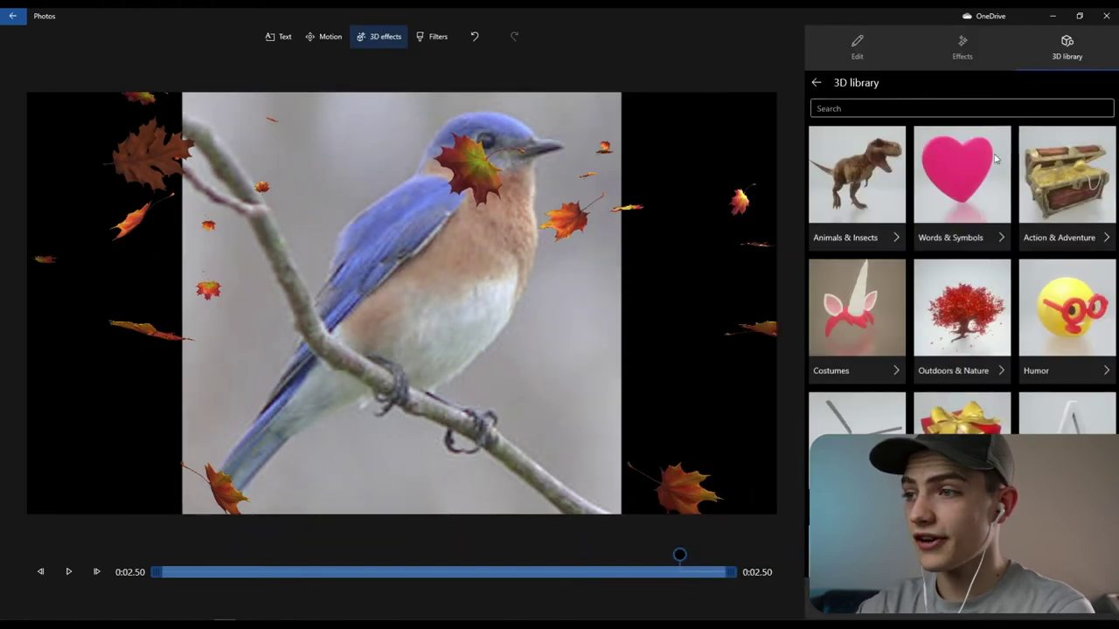
scroll(979, 361, "down", 3)
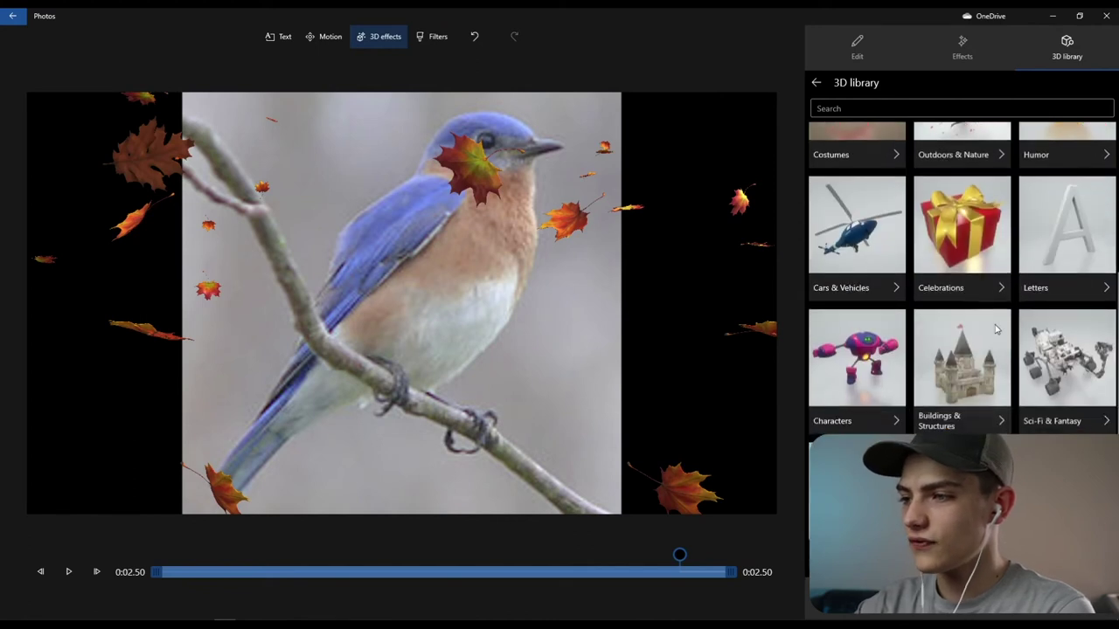
scroll(881, 132, "up", 3)
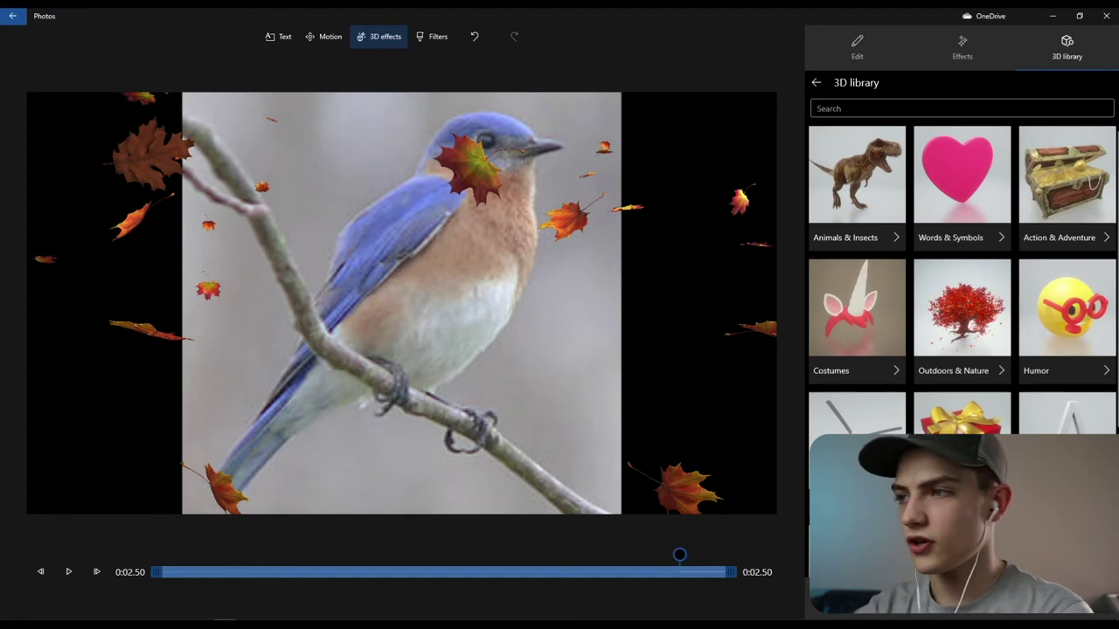
Search the 3D library for "bird" and add the Robin model to the bluebird picture.
type("d")
key("Return")
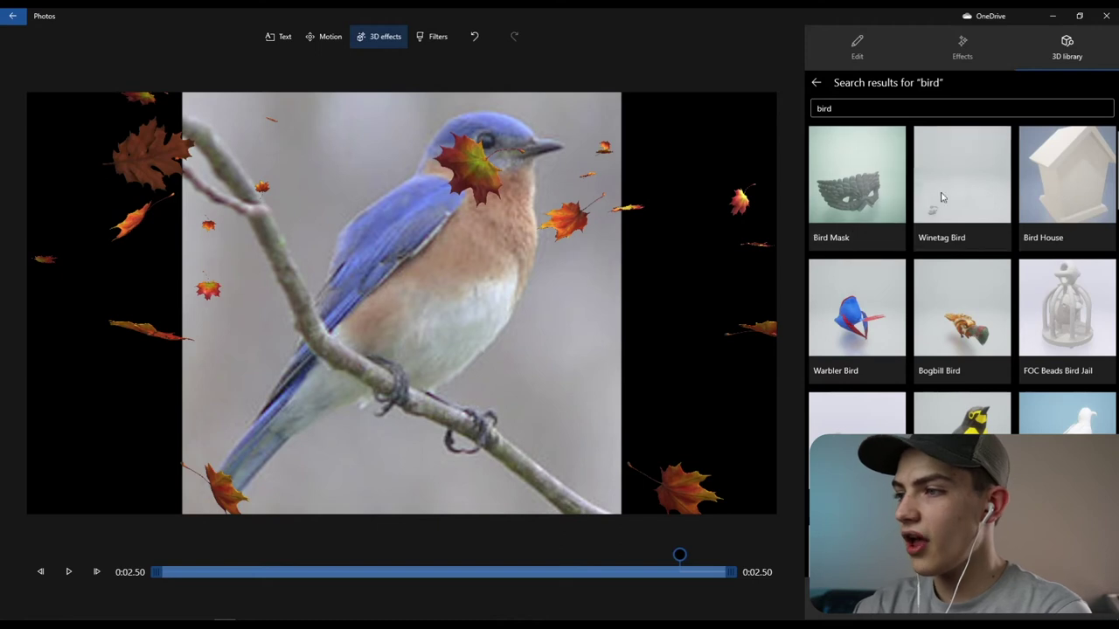
scroll(861, 324, "down", 5)
scroll(865, 332, "up", 2)
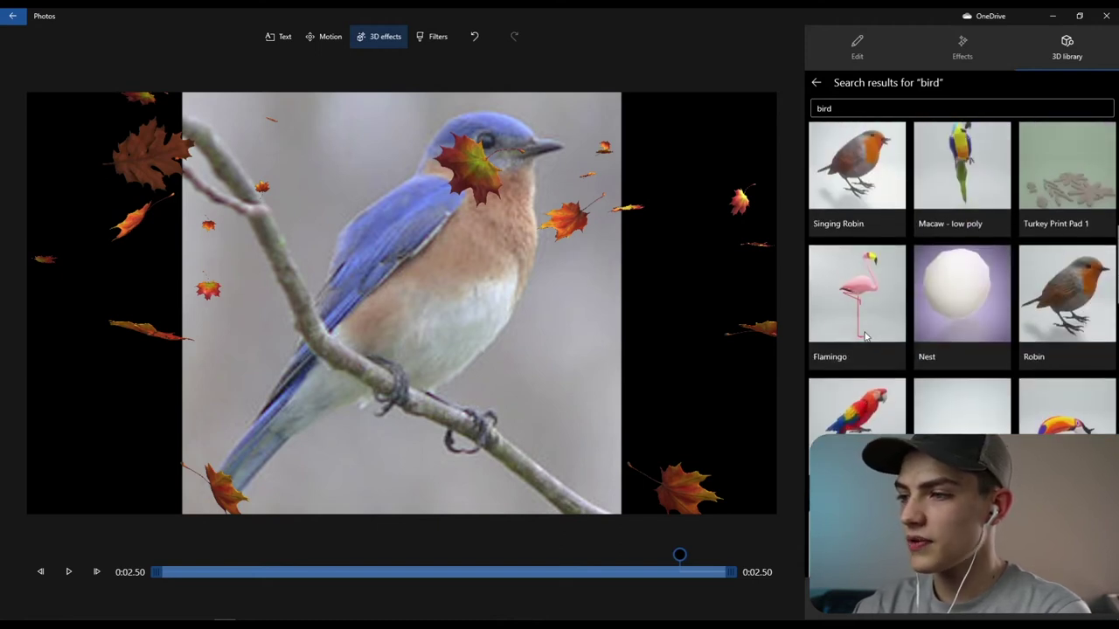
left_click(1064, 306)
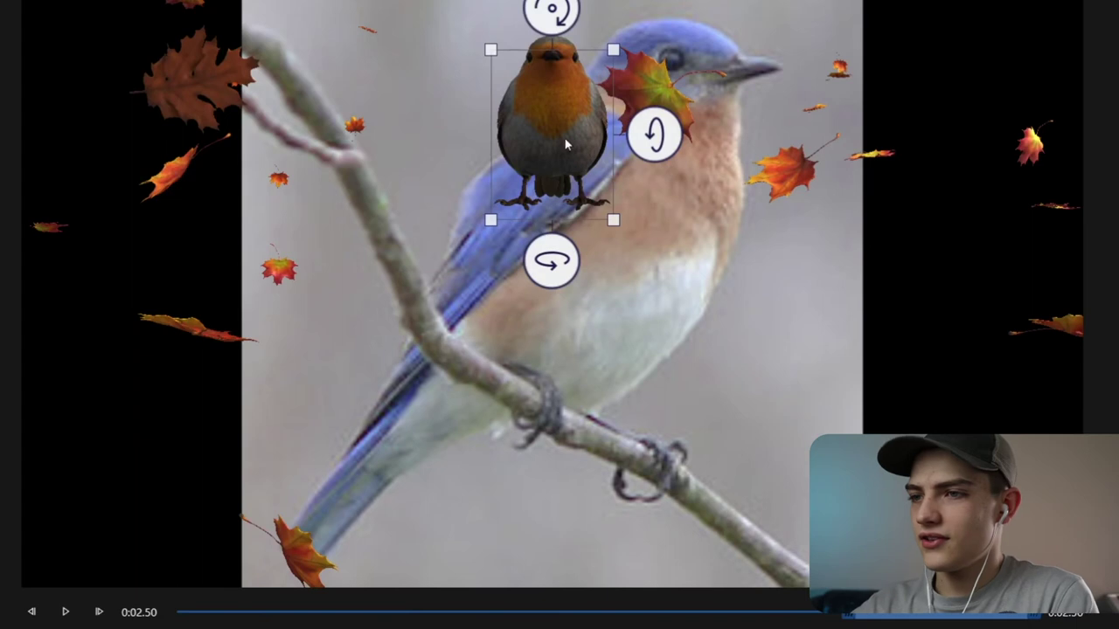
Move the robin into the lower part of the black bar right of the bluebird and turn it slightly sideways.
left_click_drag(565, 145, 1036, 501)
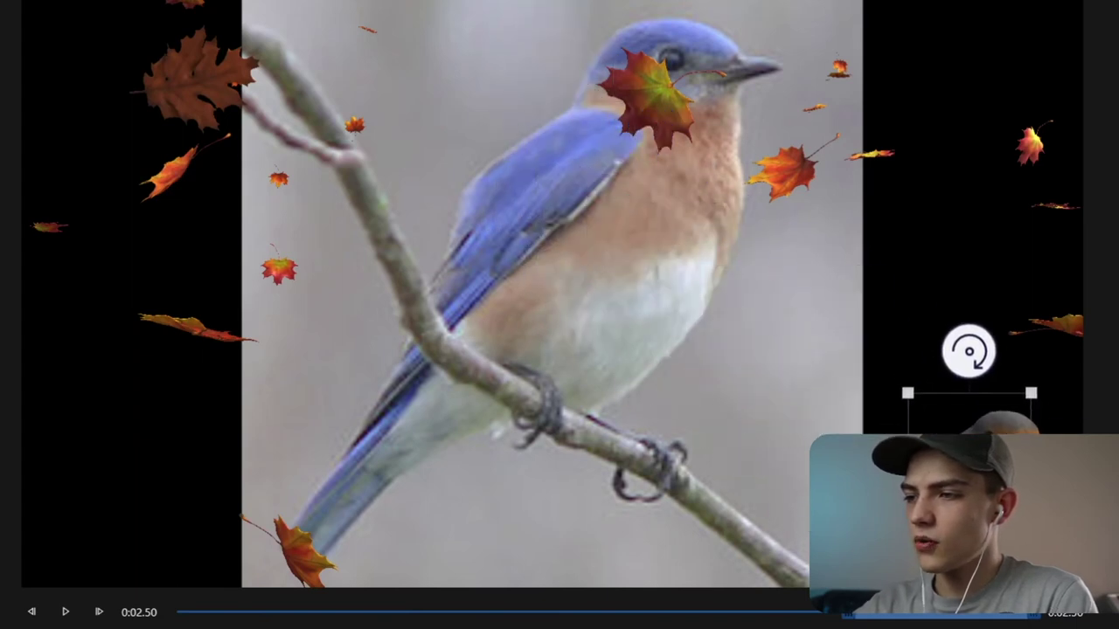
left_click_drag(904, 439, 1025, 490)
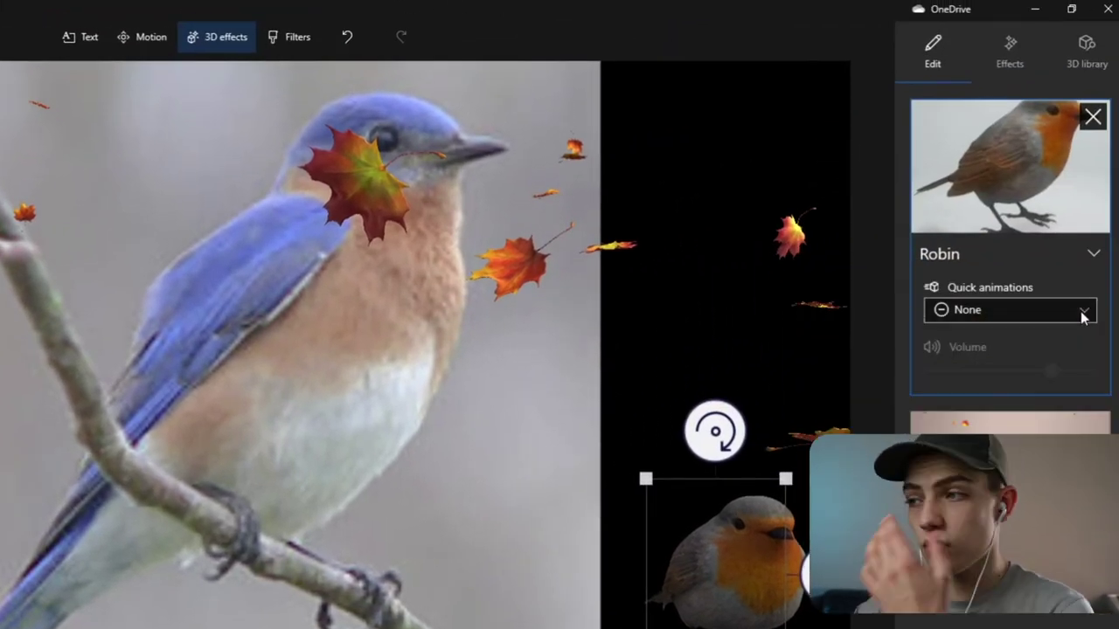
Try the Wobble quick animation on the robin, set it to Turntable instead, and lower the robin's sound volume.
left_click(1066, 310)
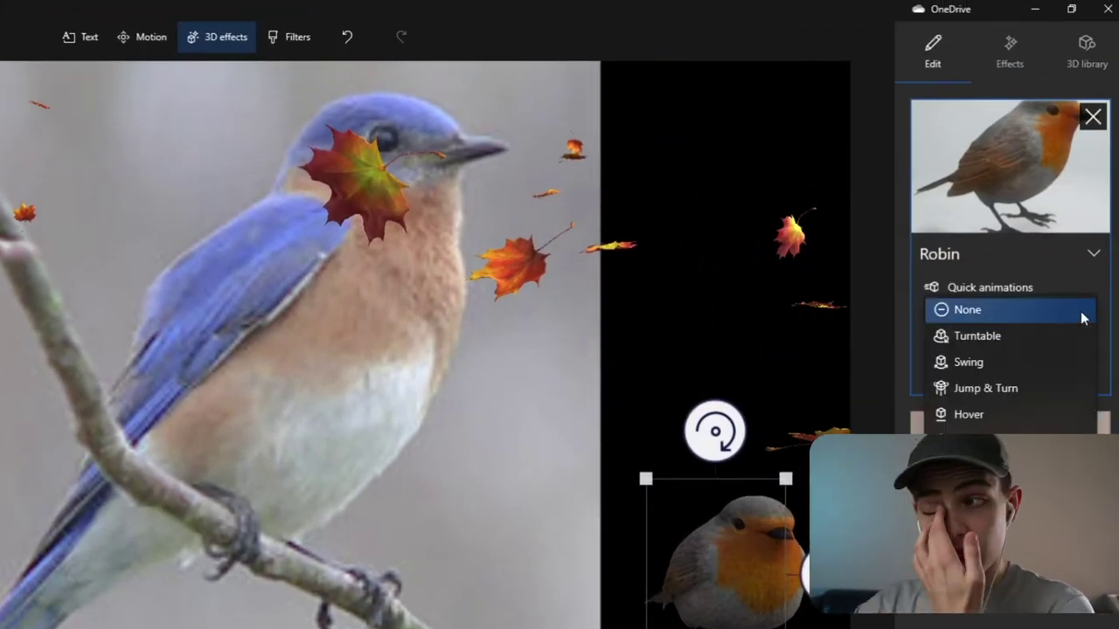
left_click(1032, 332)
left_click(1032, 320)
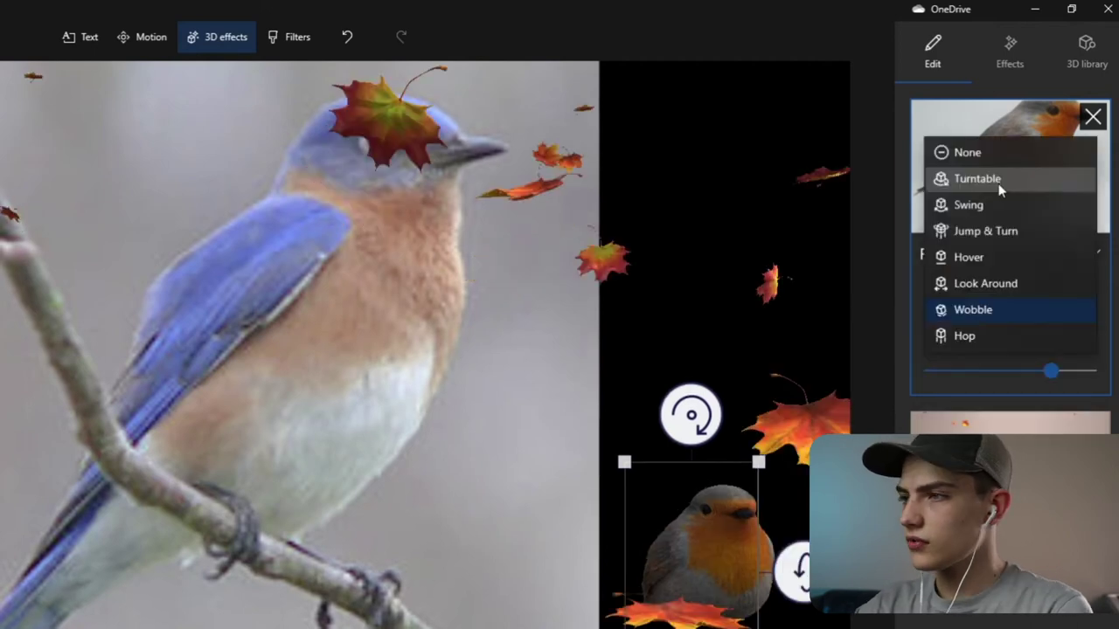
left_click(999, 179)
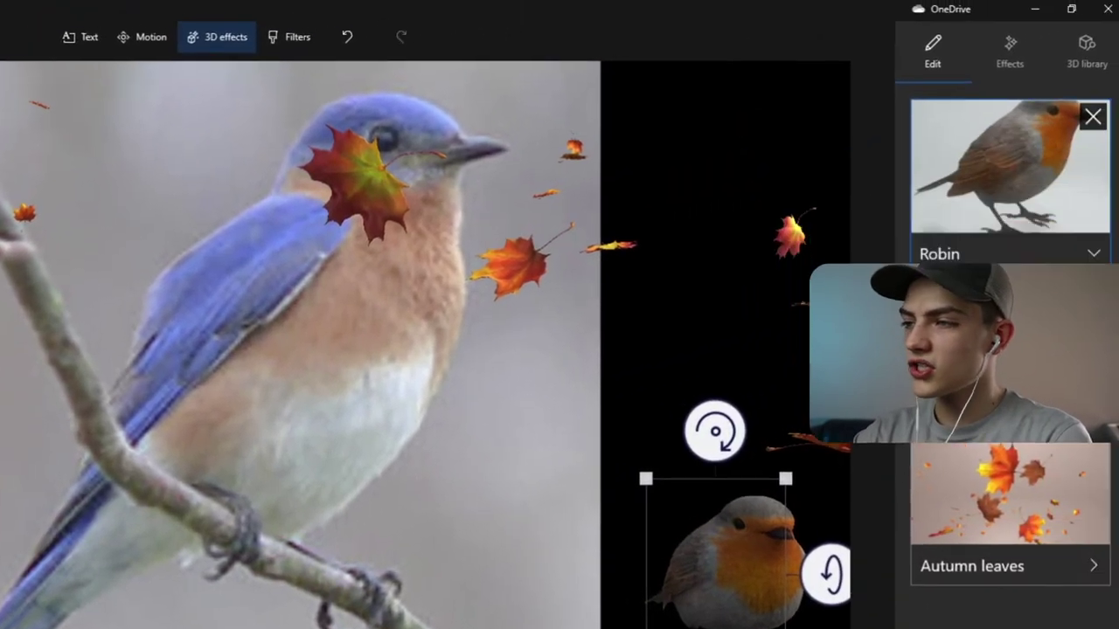
left_click(939, 254)
left_click(951, 371)
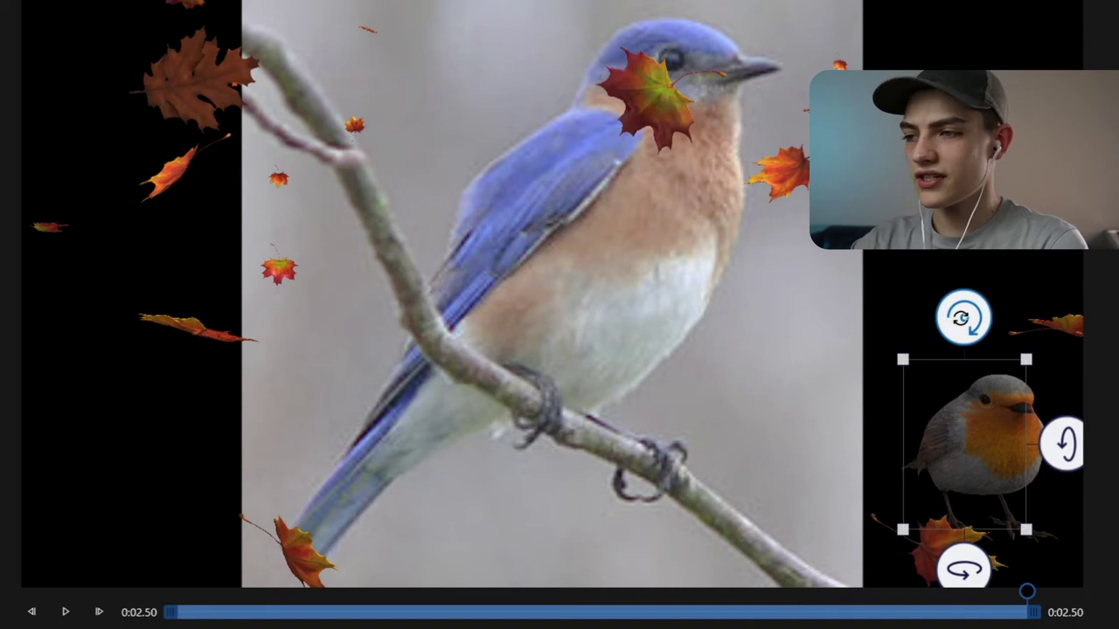
Rotate the robin around its different axes until it stands upright facing forward, and save the picture's 3D effects.
mouse_move(963, 569)
left_mouse_down()
mouse_move(824, 566)
mouse_move(1067, 564)
mouse_move(894, 565)
mouse_move(965, 564)
left_mouse_up()
mouse_move(1061, 445)
left_mouse_down()
mouse_move(1063, 407)
mouse_move(1059, 443)
left_mouse_up()
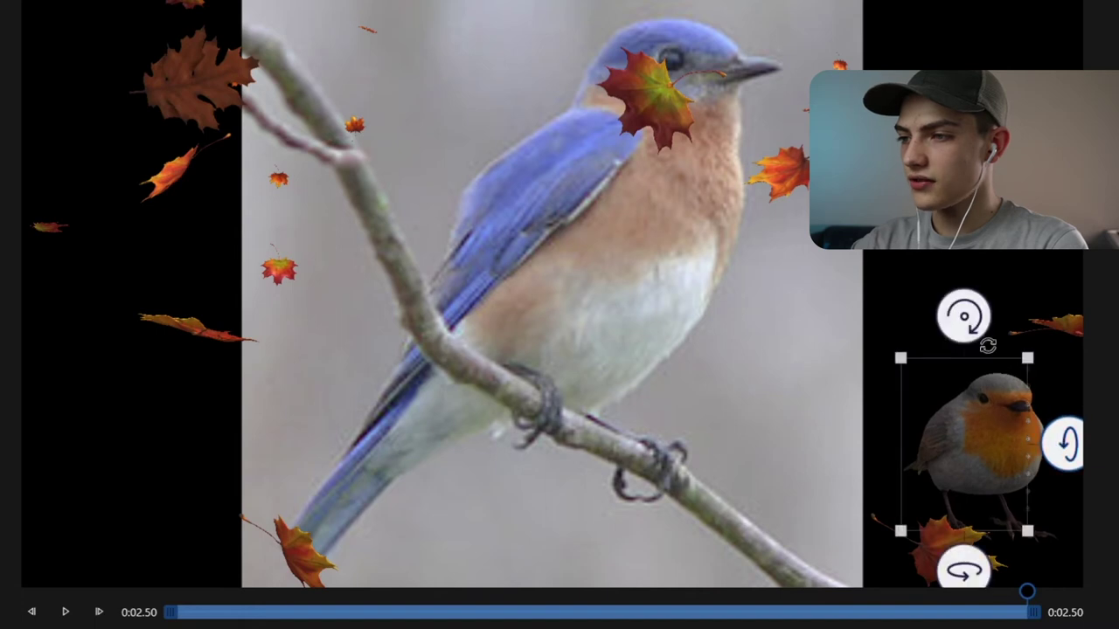
left_click_drag(964, 318, 1038, 503)
left_click_drag(811, 315, 1073, 357)
left_click_drag(1075, 439, 1082, 472)
left_click_drag(1080, 426, 1075, 437)
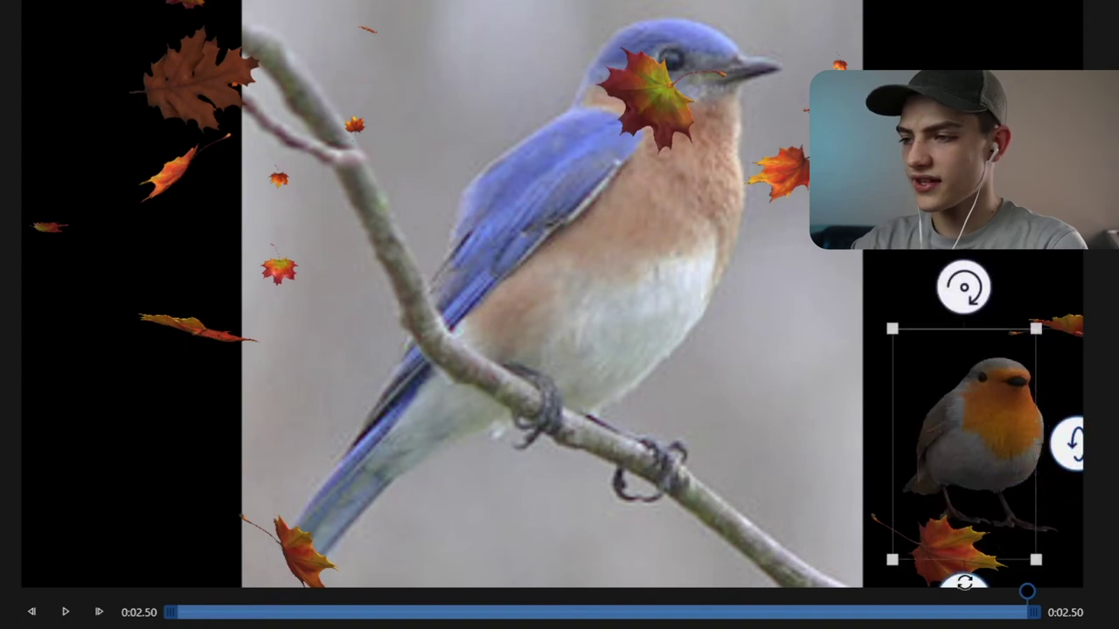
left_click_drag(964, 583, 884, 591)
left_click_drag(979, 585, 964, 583)
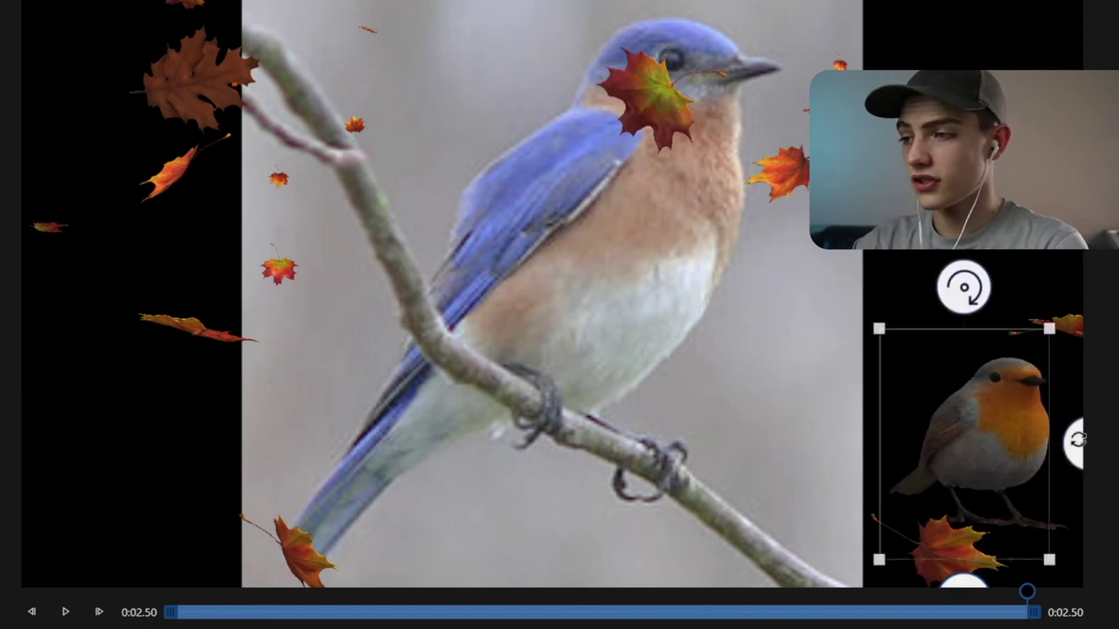
left_click_drag(1072, 440, 1072, 469)
left_click_drag(961, 569, 935, 591)
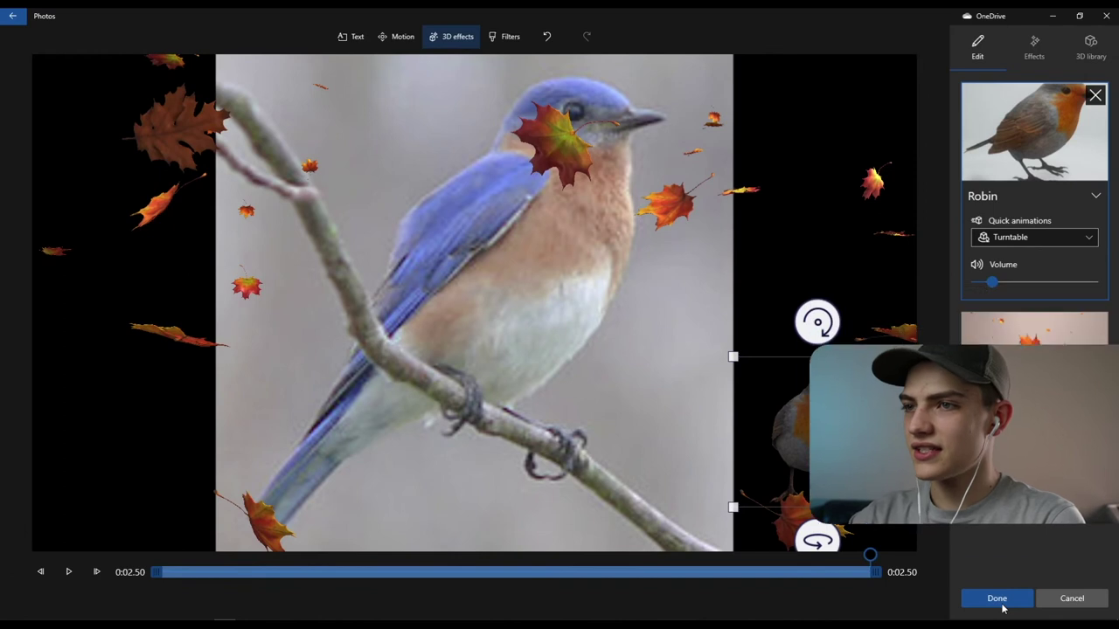
left_click(998, 599)
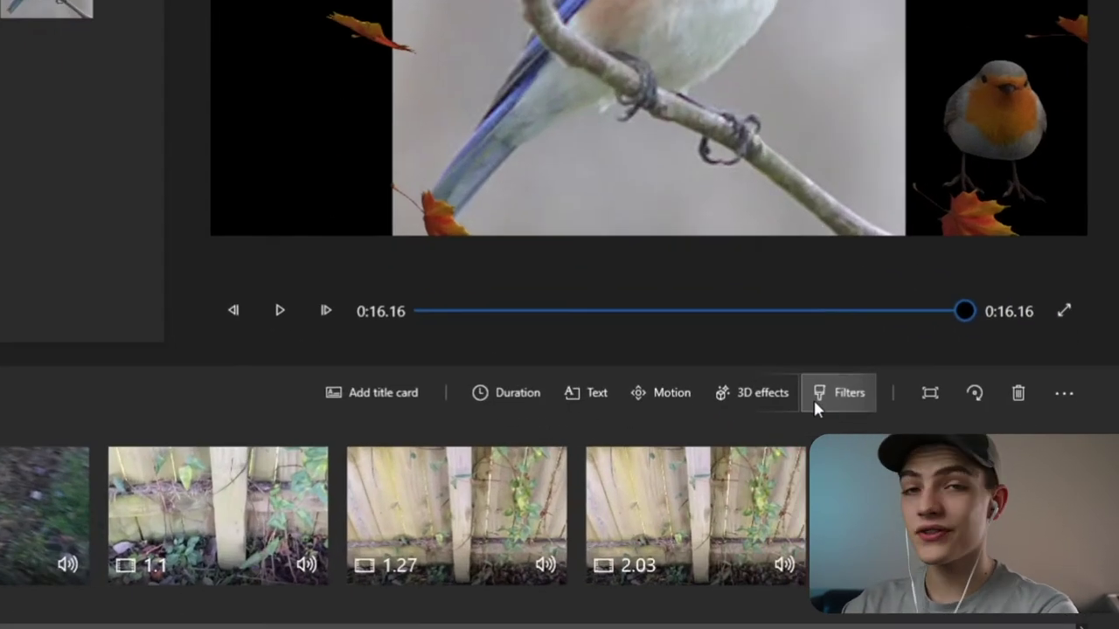
Open the filters for the bluebird picture and compare the Original, Adventure and Pearl filters on it.
left_click(937, 475)
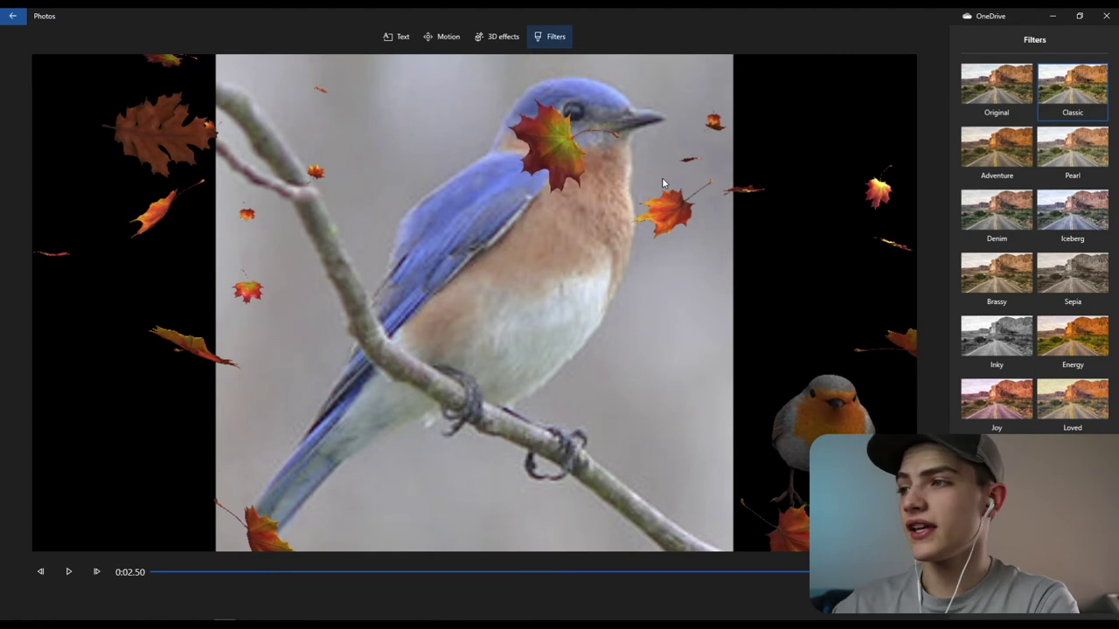
left_click(998, 96)
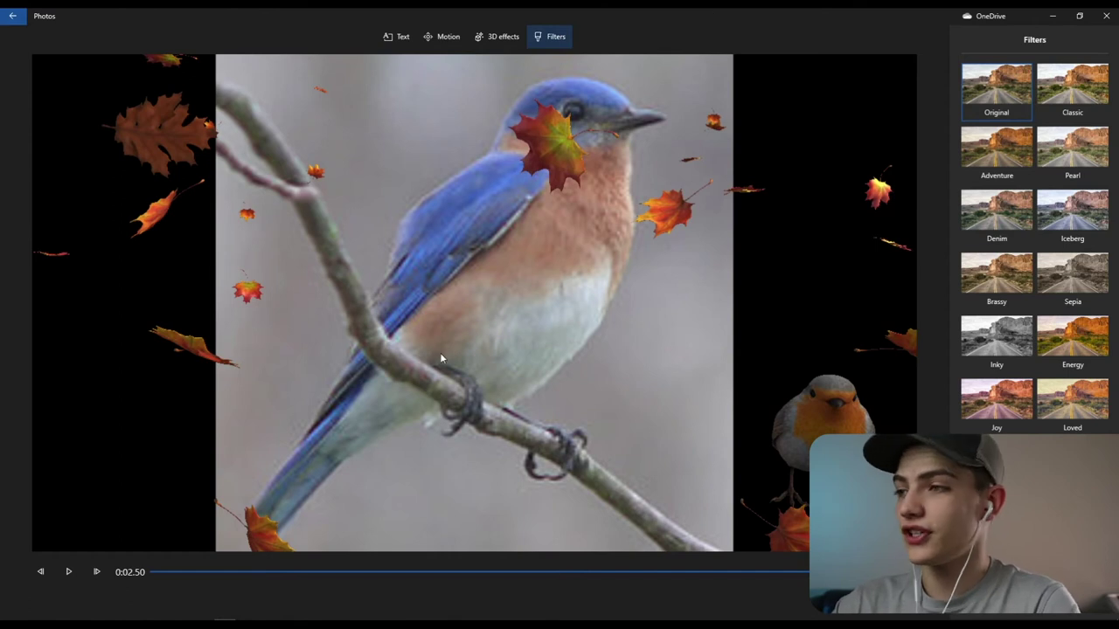
left_click(1016, 151)
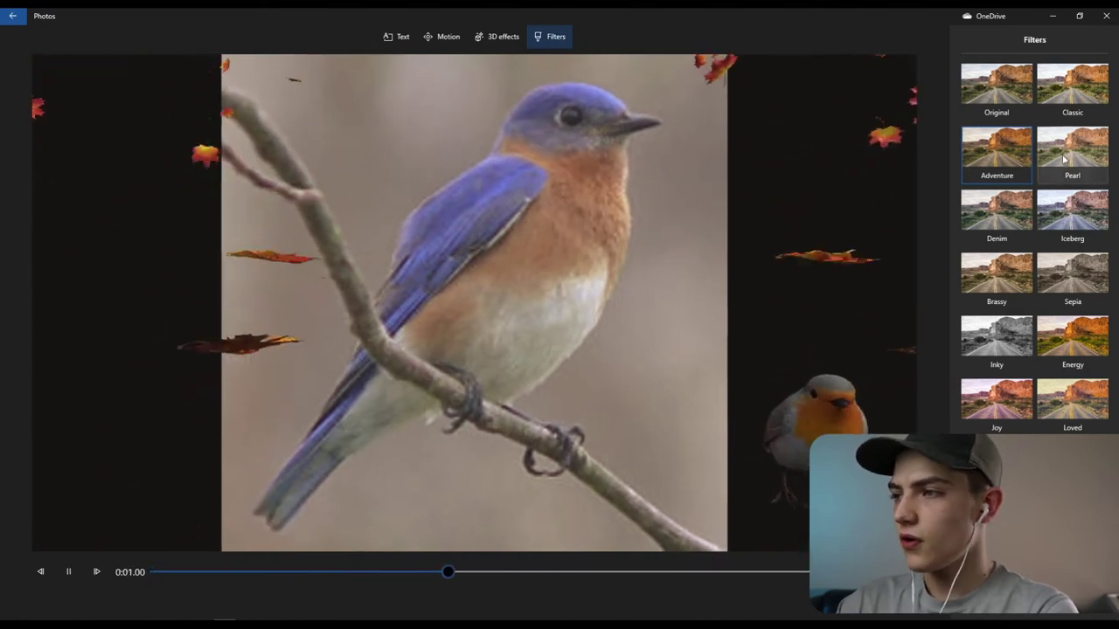
key("Right")
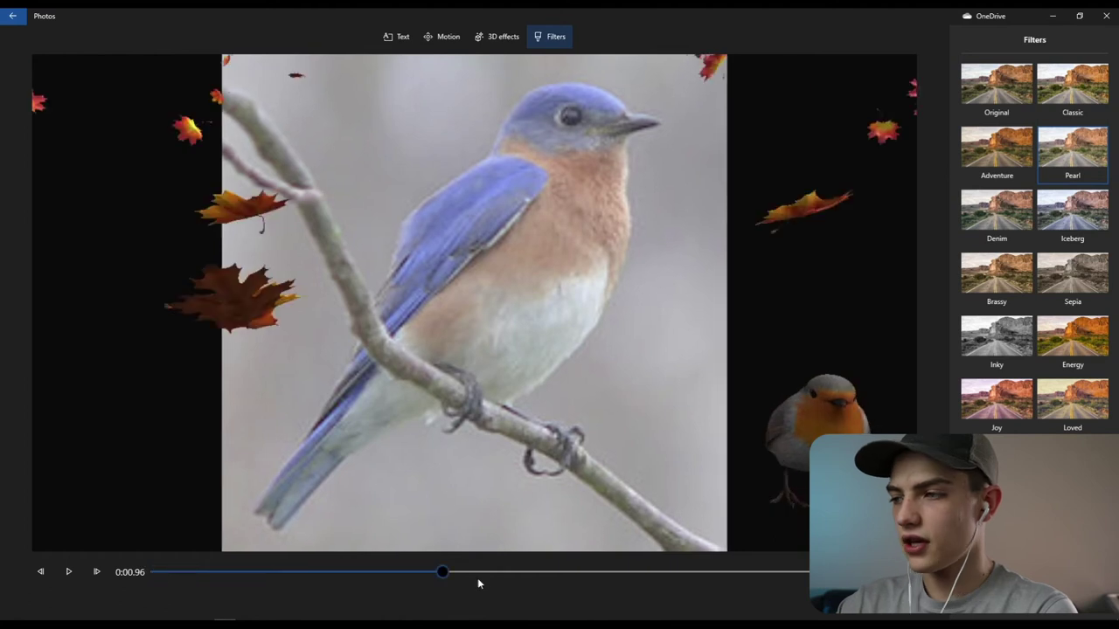
Try the Energy filter, the green pixelated filter and the colourful pixelated filter on the bluebird picture.
key("Down")
key("Down")
key("Down")
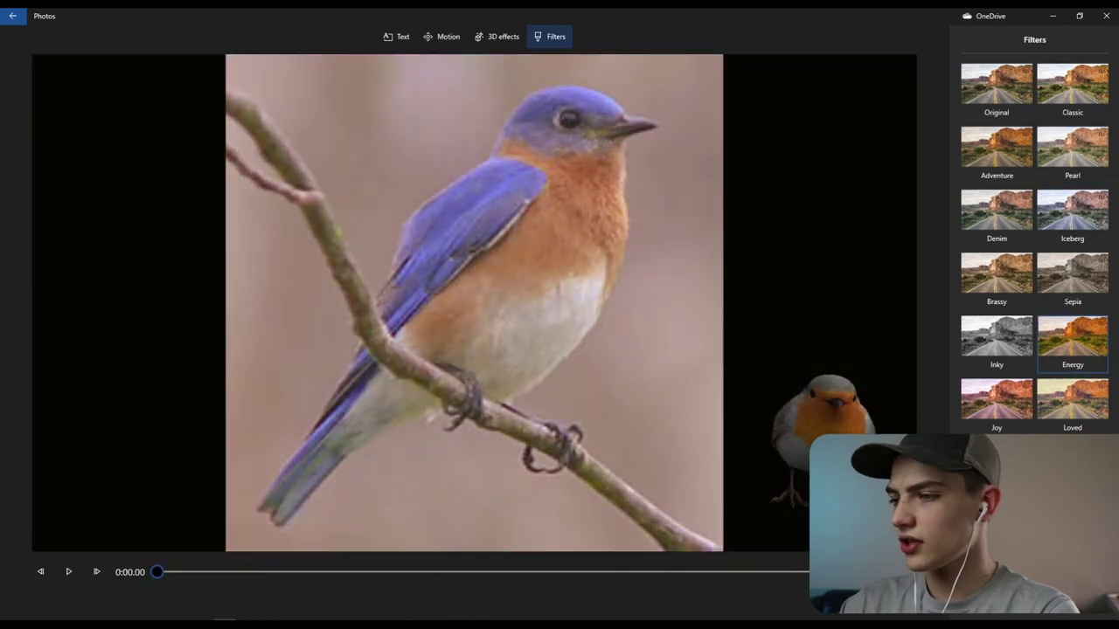
key("Down")
key("Down")
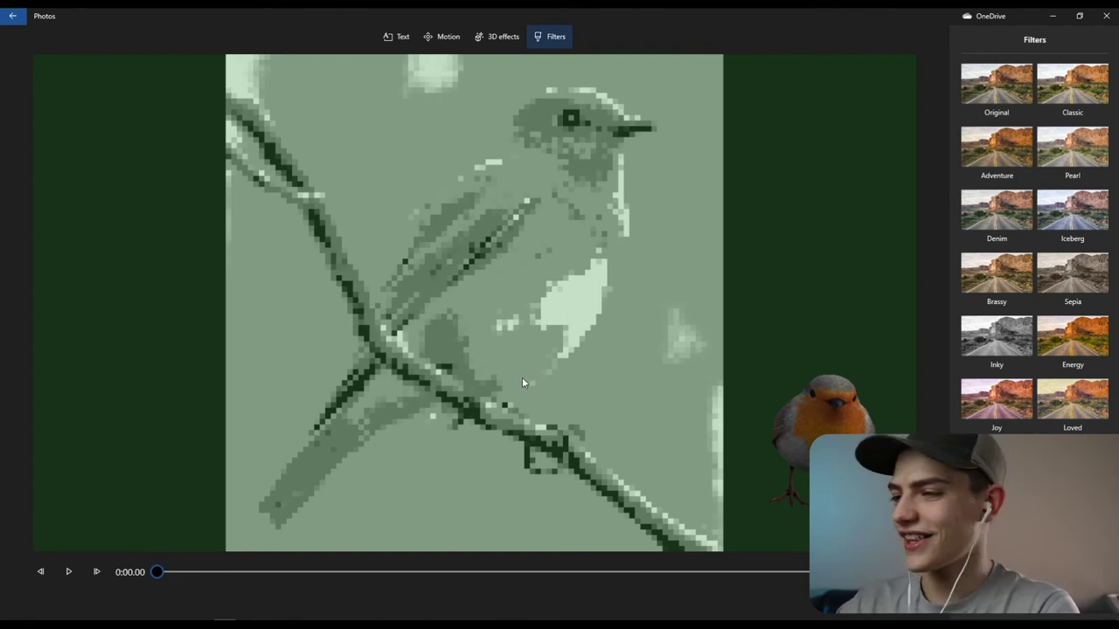
key("Down")
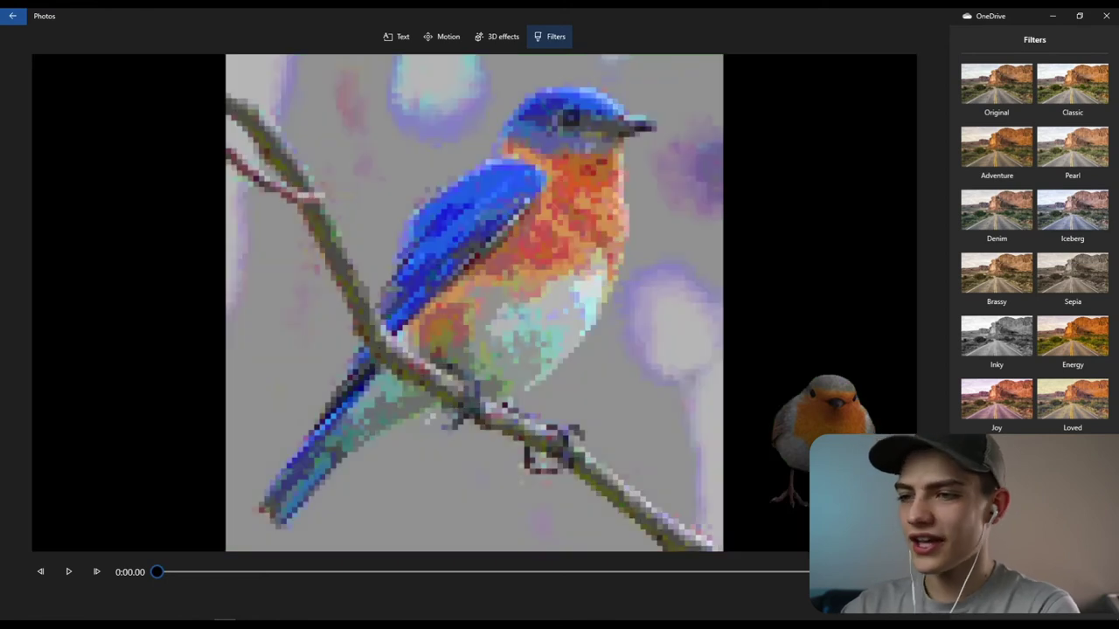
Apply the Classic filter to the bluebird picture and switch it to Energy.
left_click(1092, 103)
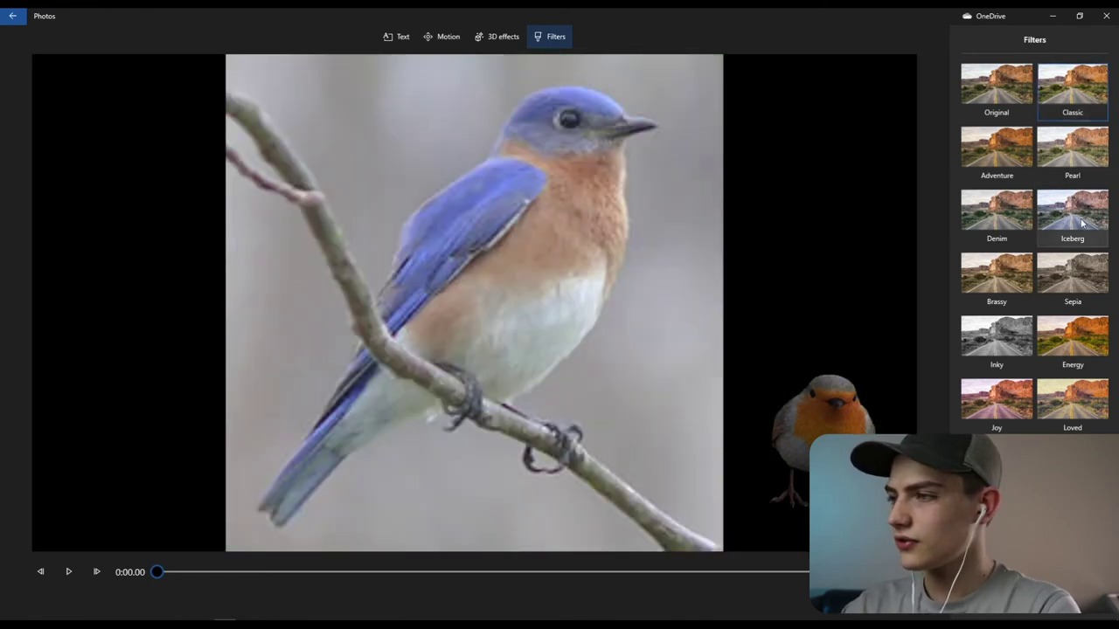
left_click(1084, 342)
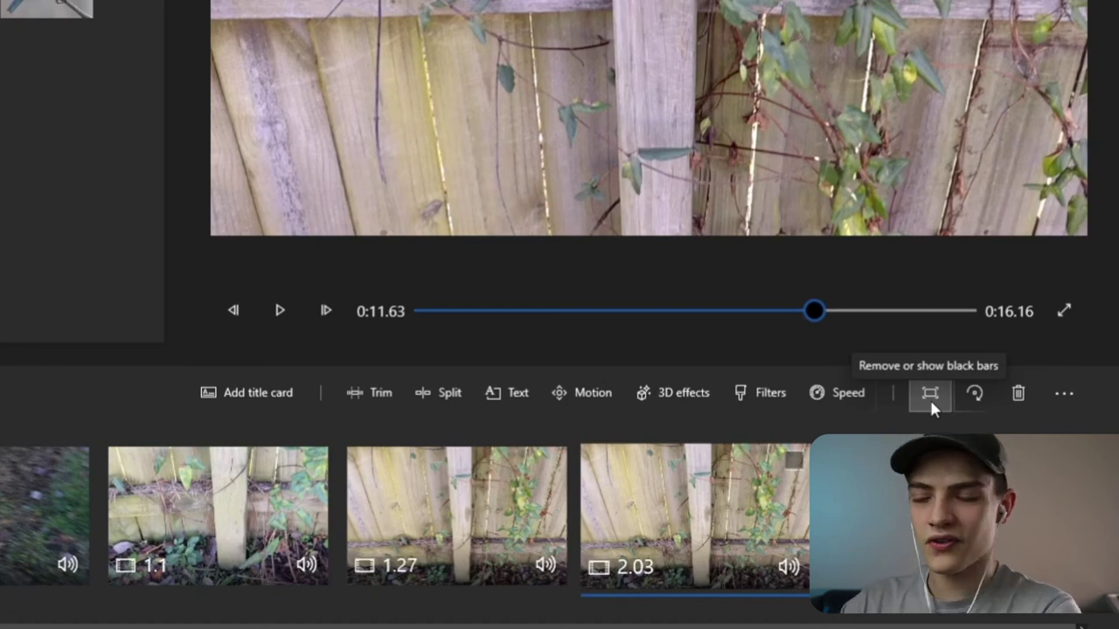
Review the black-bar options of the 2.03-second fence clip, choosing Shrink to fit, and check the additional storyboard options.
left_click(929, 395)
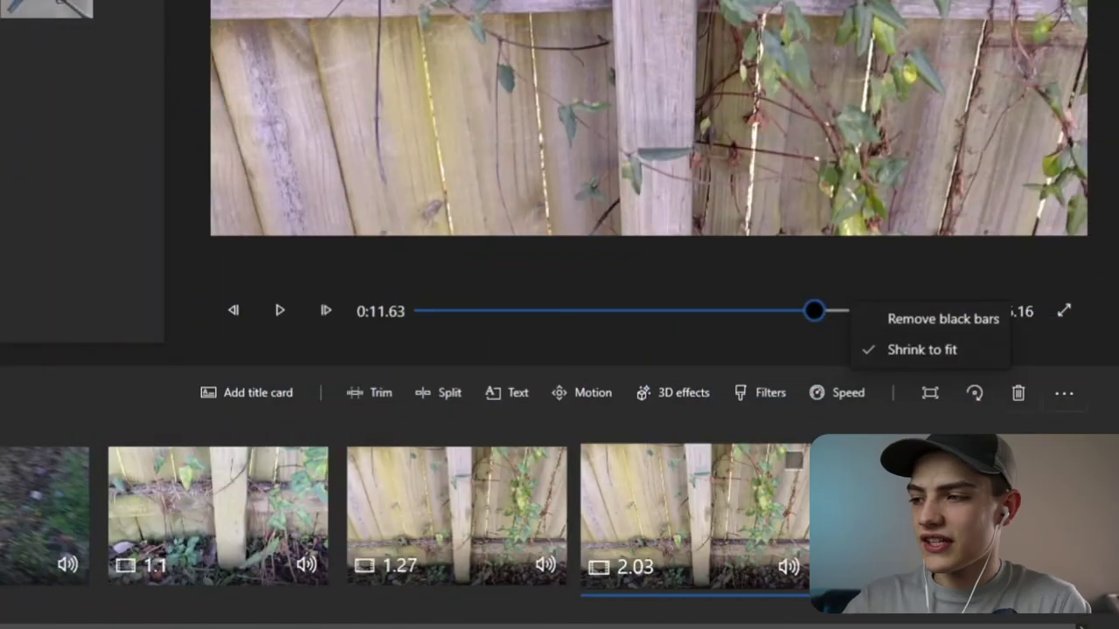
left_click(939, 350)
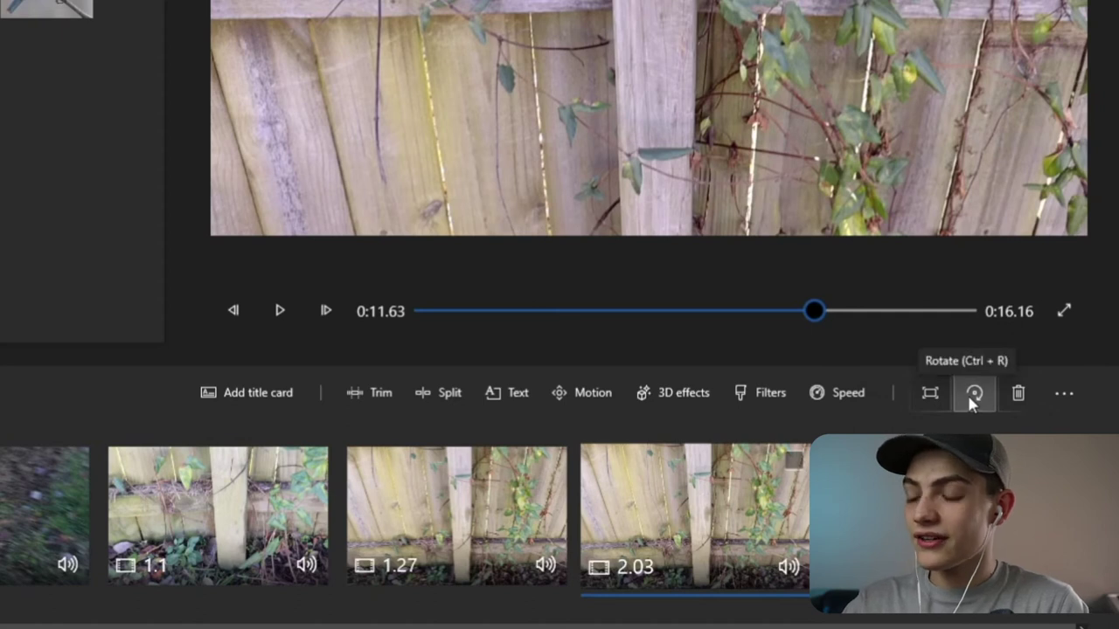
left_click(1072, 396)
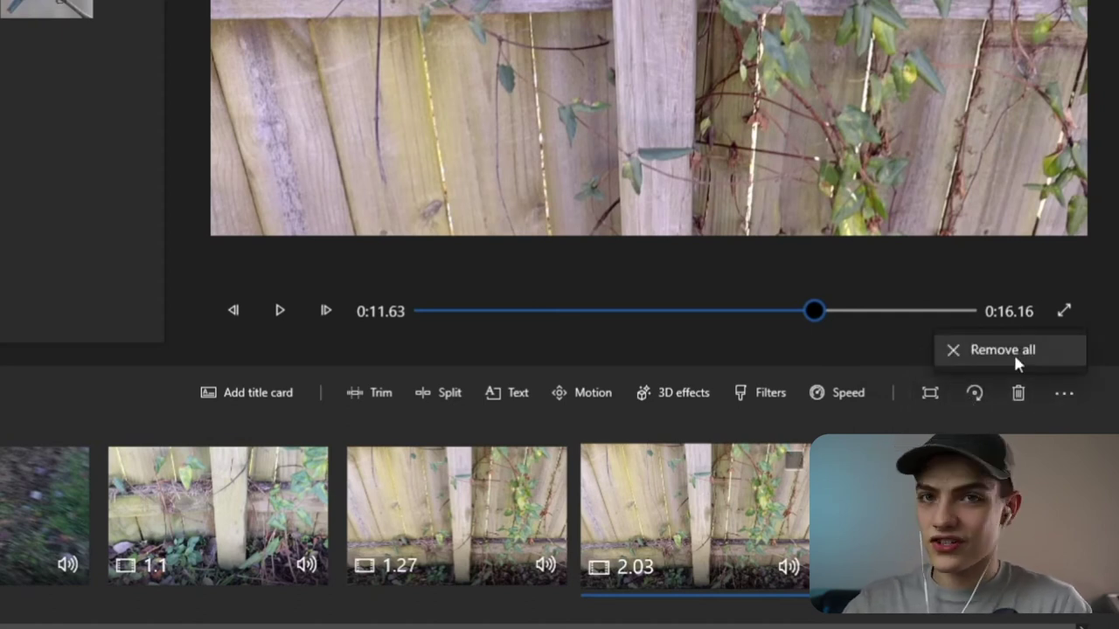
key("Escape")
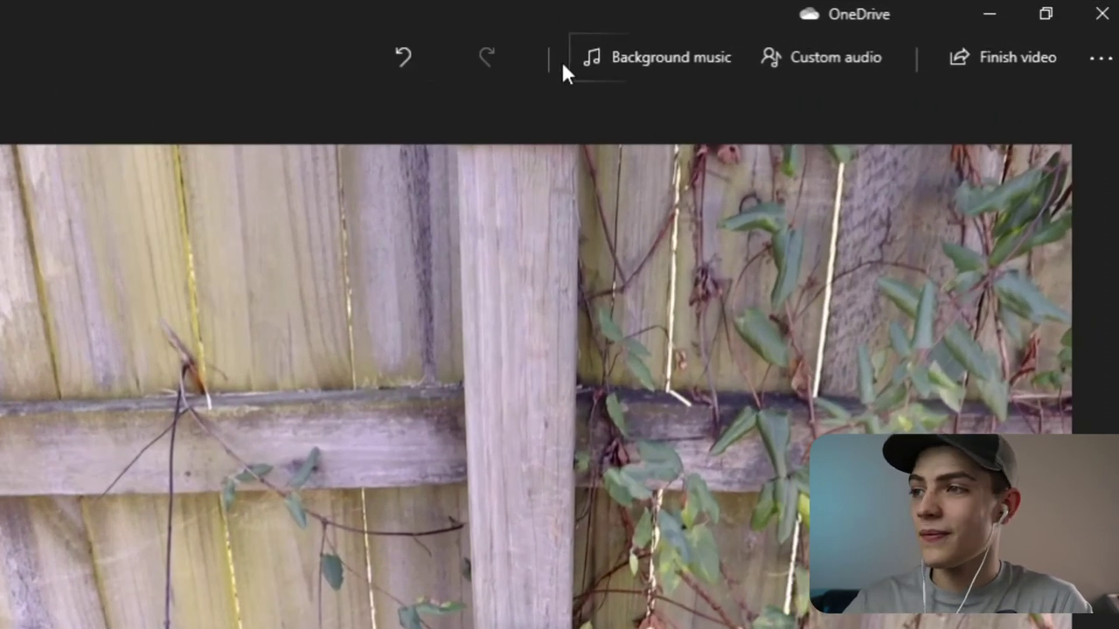
Browse the available background music tracks and preview Together and Vivaldi Concerto.
left_click(648, 64)
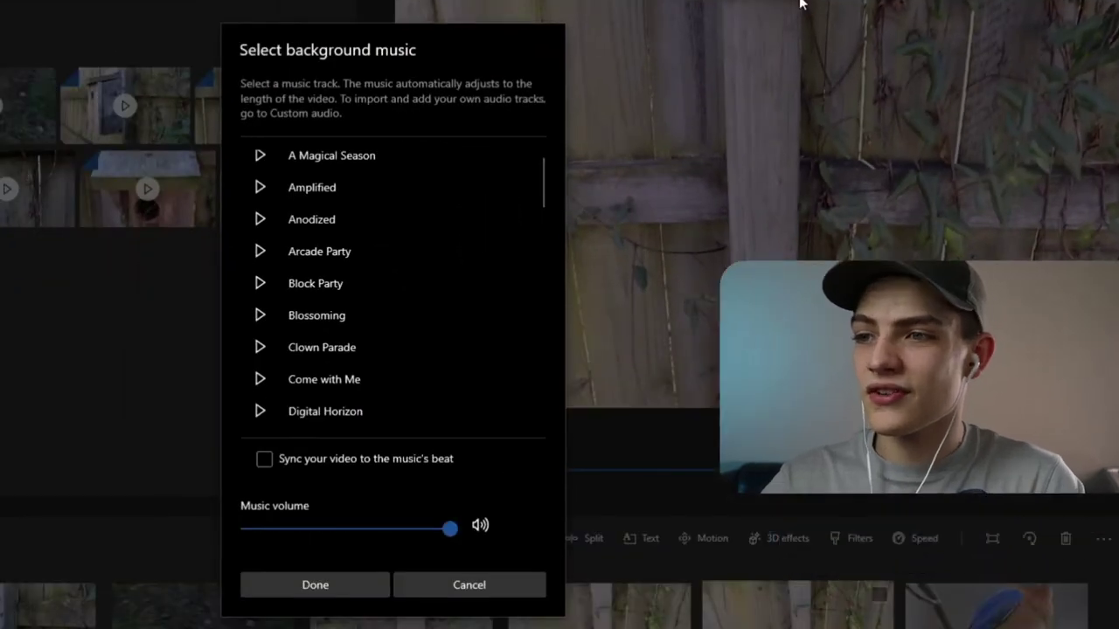
scroll(350, 289, "down", 10)
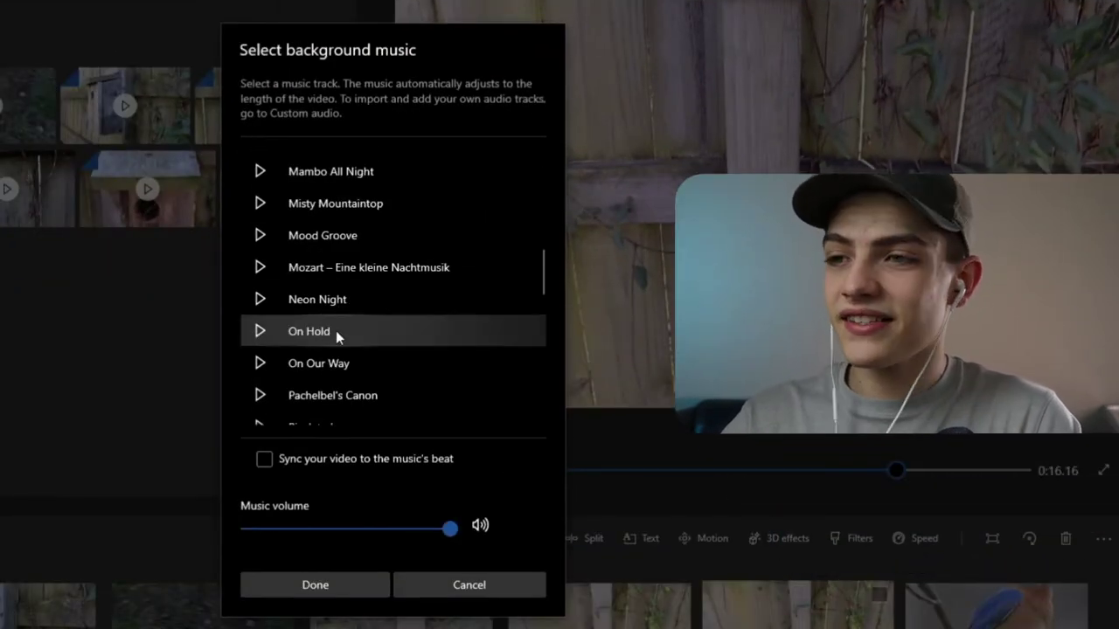
scroll(335, 330, "up", 10)
scroll(363, 204, "down", 7)
scroll(364, 204, "down", 10)
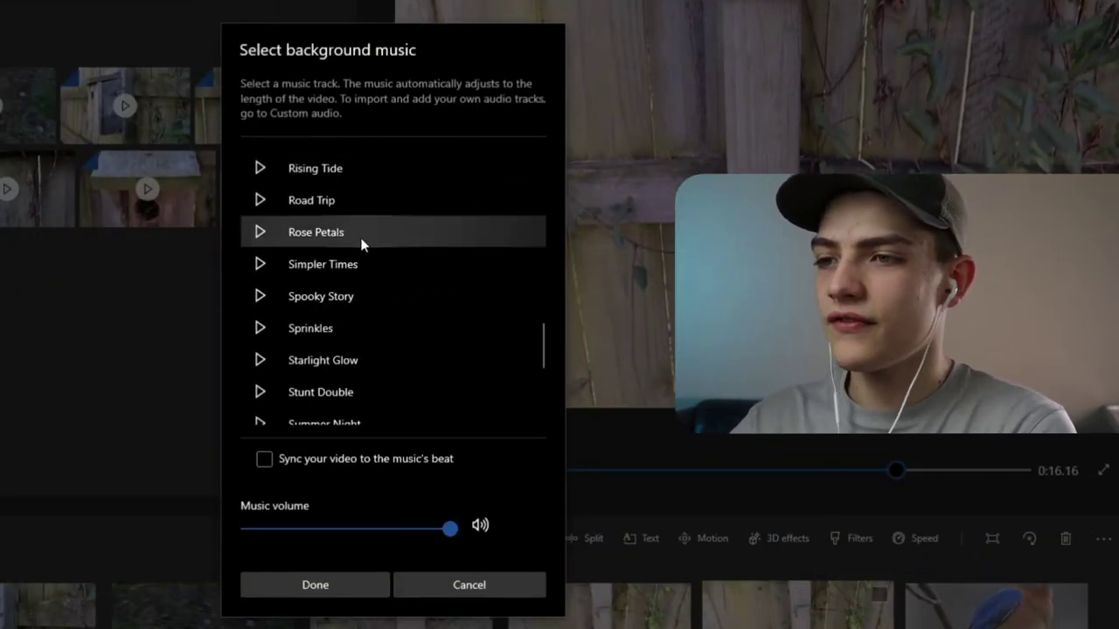
left_click(258, 320)
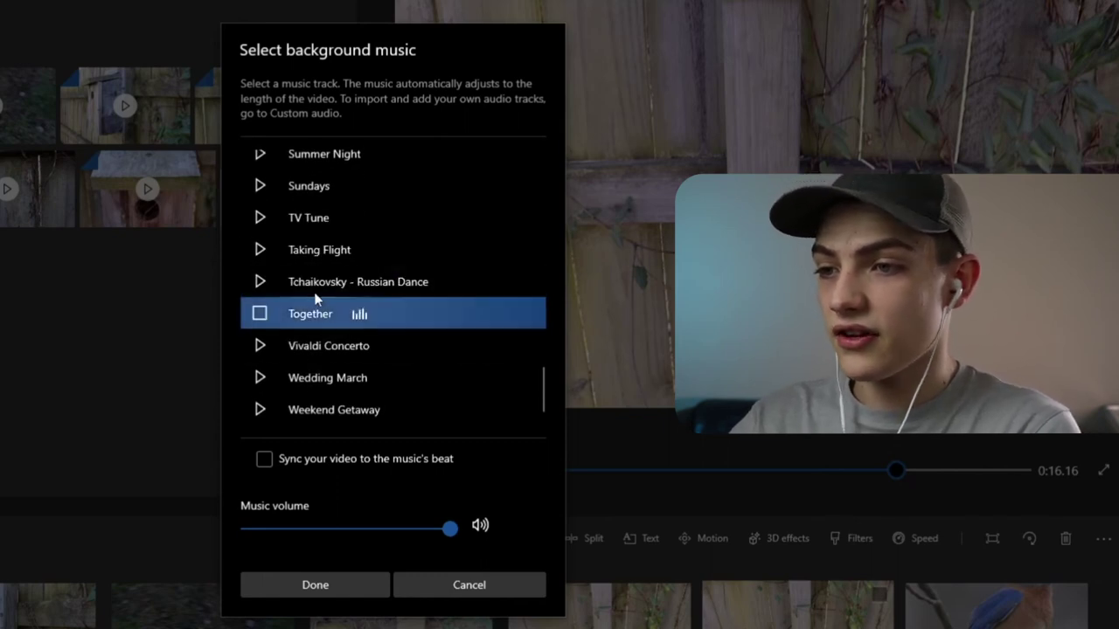
left_click(259, 345)
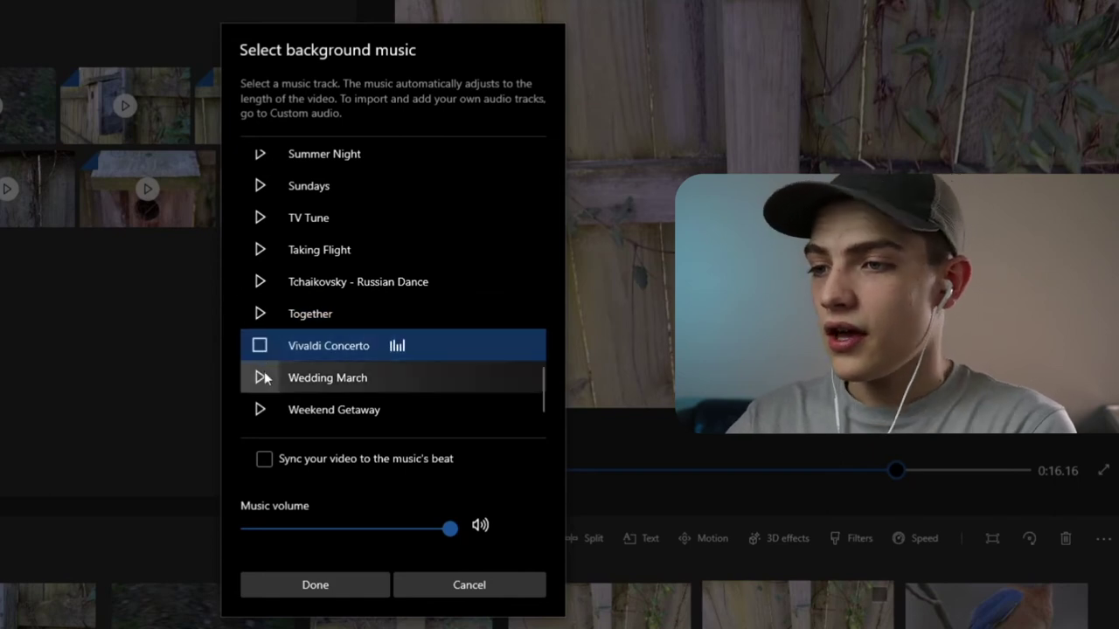
Set Together as the background music, with the video synced to the music's beat and the music volume at 100.
left_click(259, 316)
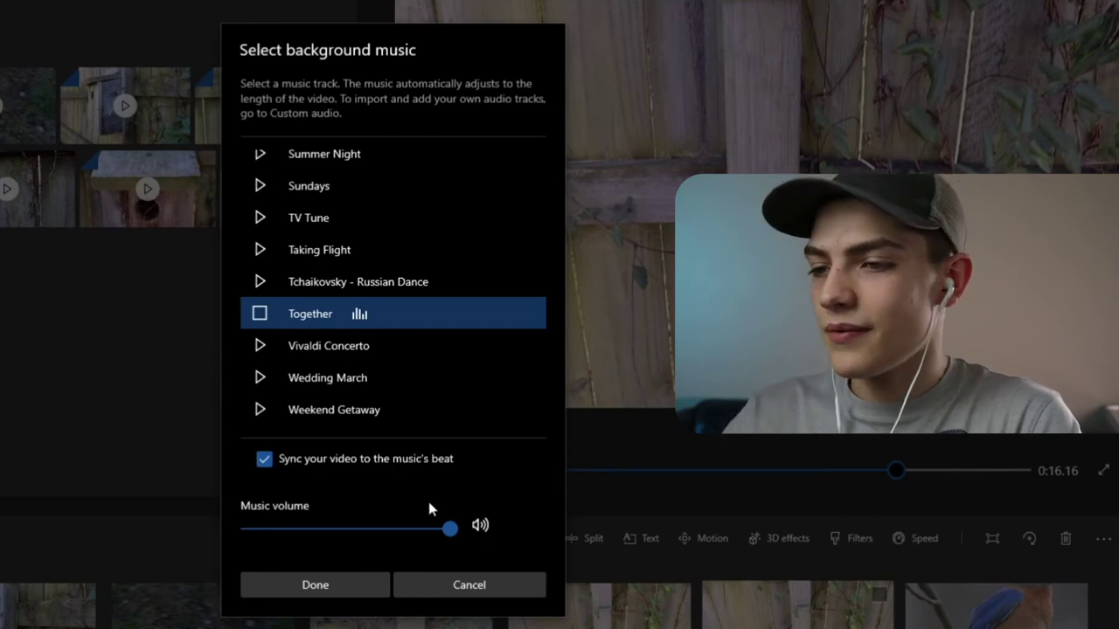
mouse_move(439, 527)
left_mouse_down()
mouse_move(250, 538)
mouse_move(447, 525)
left_mouse_up()
left_click_drag(373, 531, 475, 524)
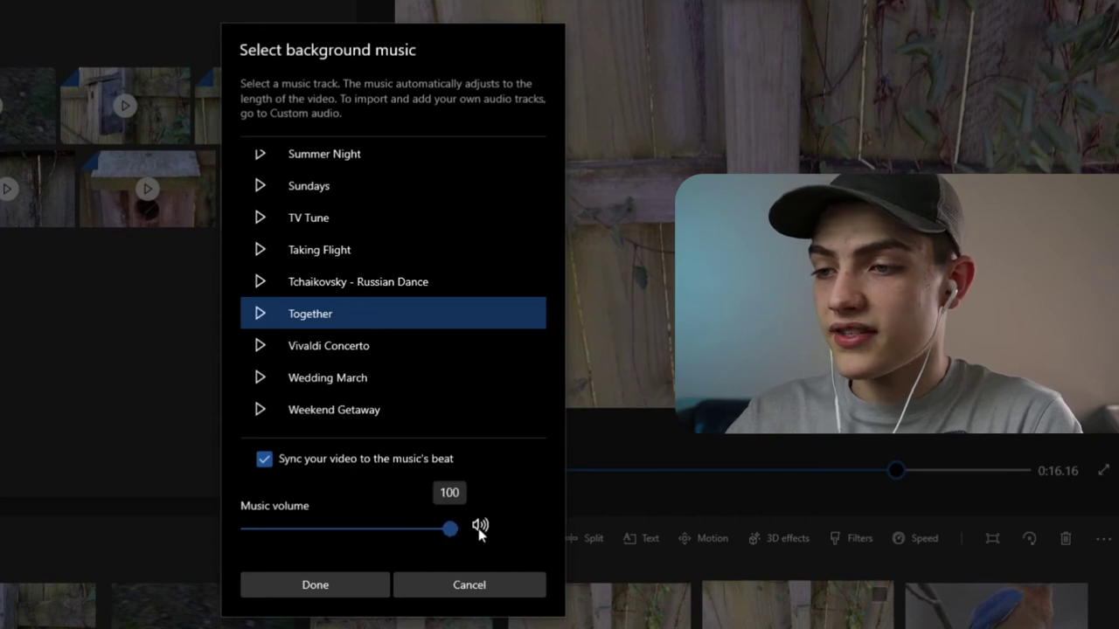
left_click(317, 585)
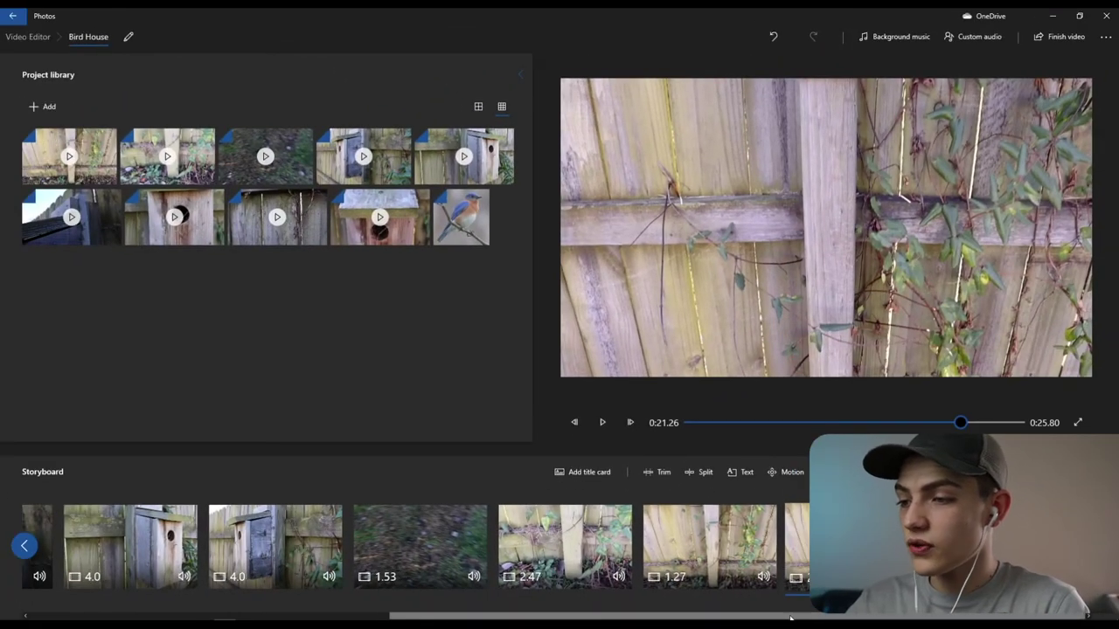
Return to the start of the video and play it through to check the beat-synced background music.
left_click_drag(791, 619, 428, 618)
left_click_drag(959, 425, 655, 452)
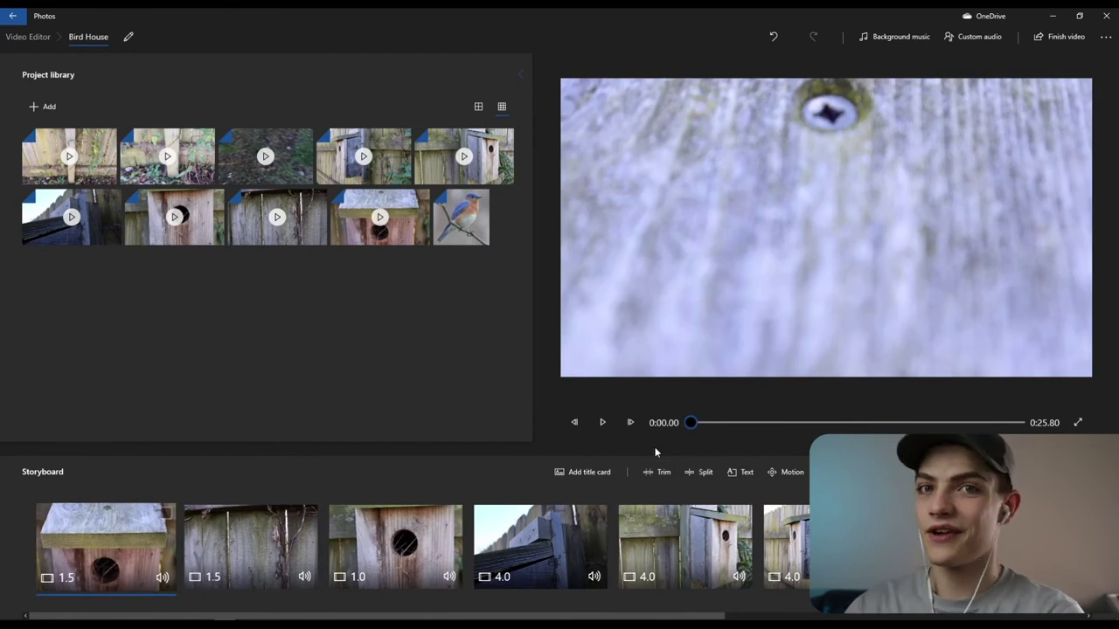
key("space")
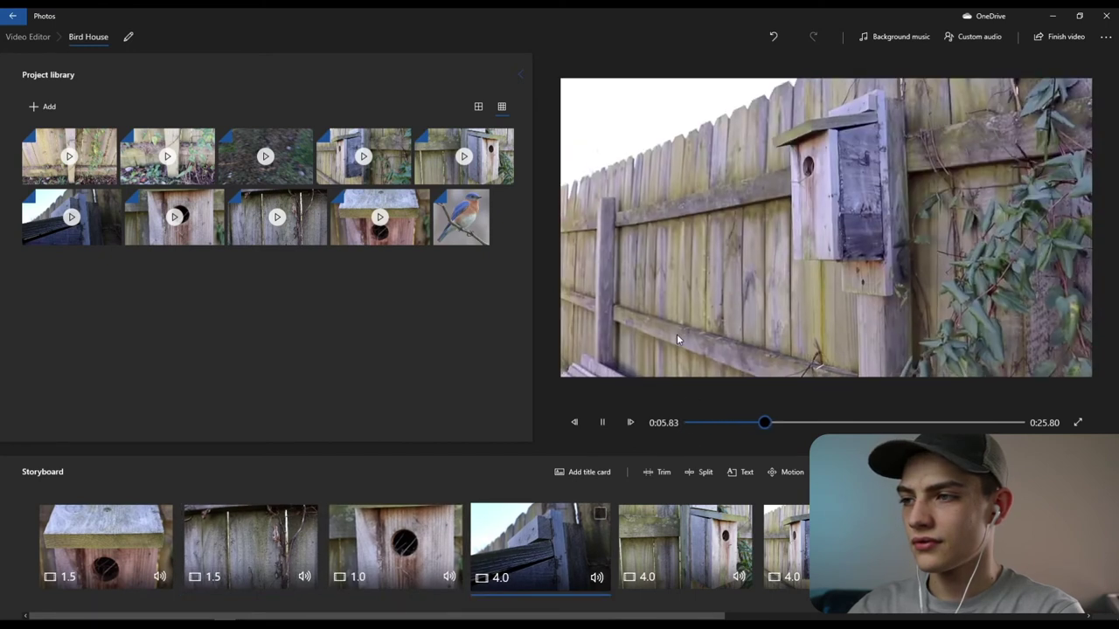
left_click(777, 421)
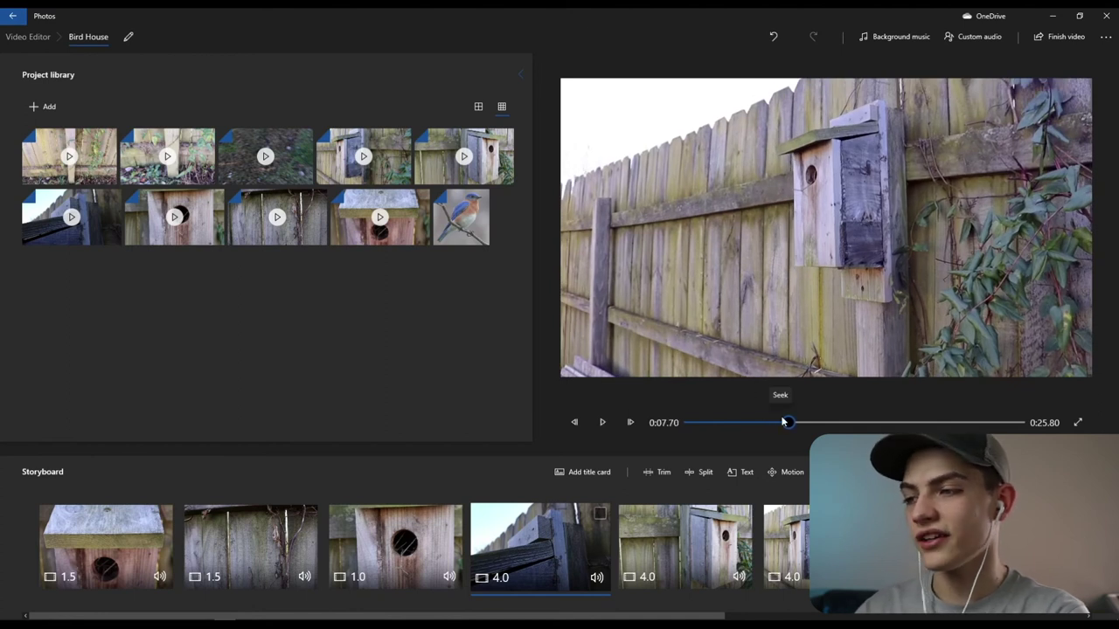
key("space")
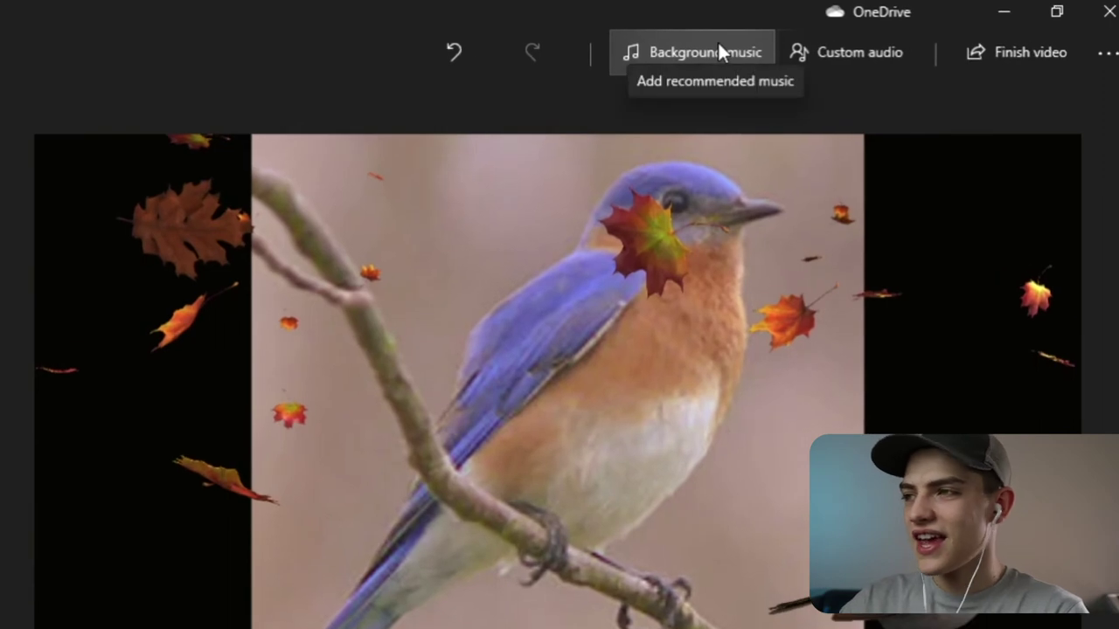
Add the audio file "Path Less Traveled.wav" to the project as custom audio.
left_click(867, 57)
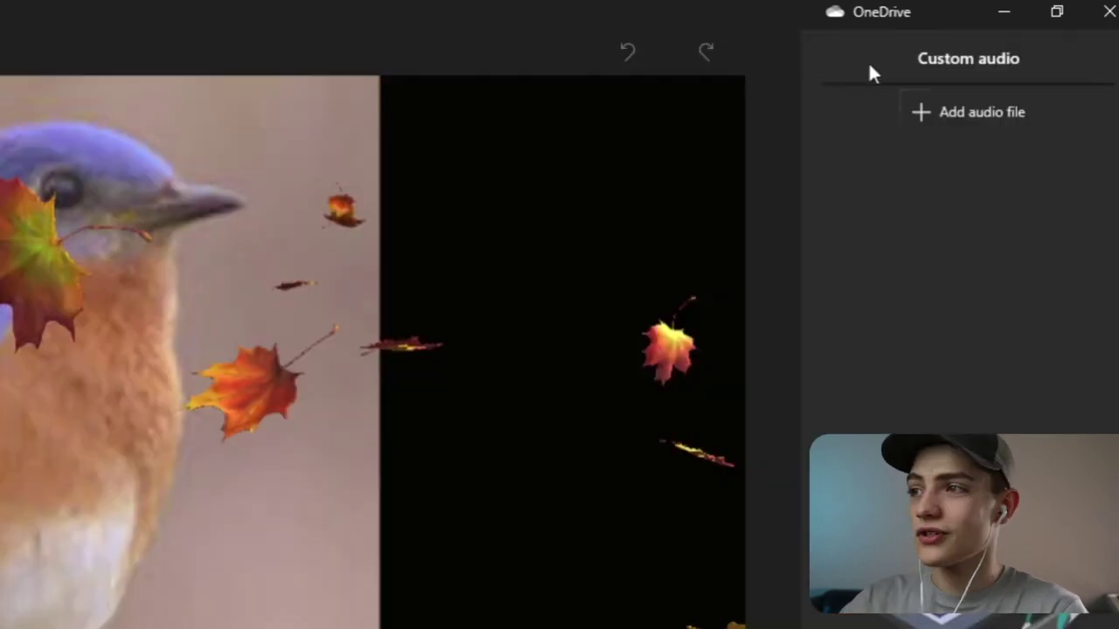
left_click(914, 128)
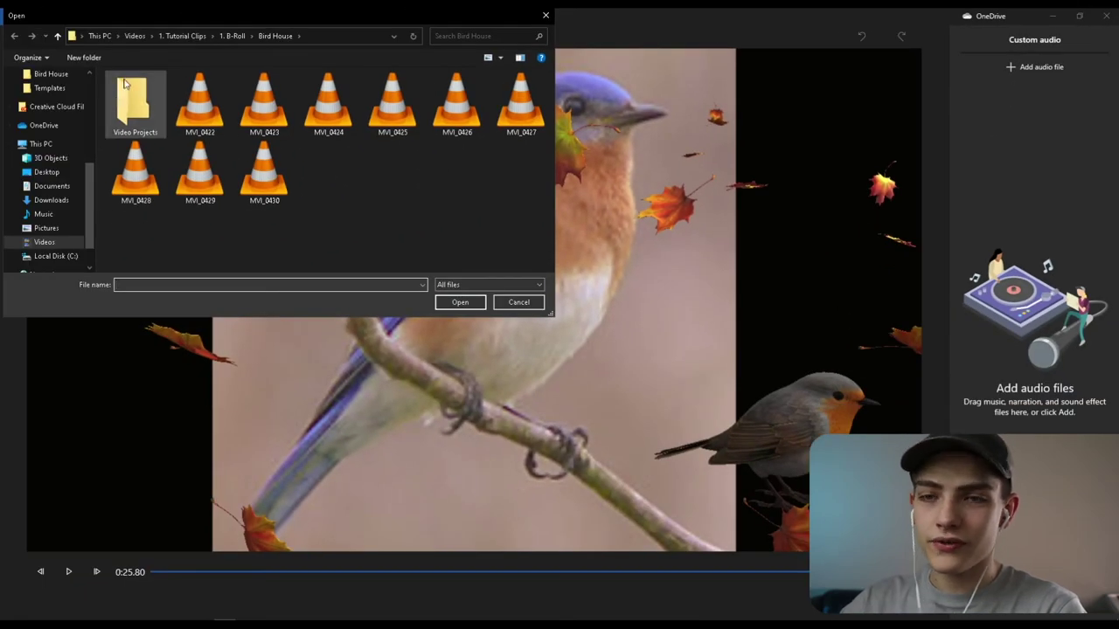
left_click_drag(91, 211, 90, 216)
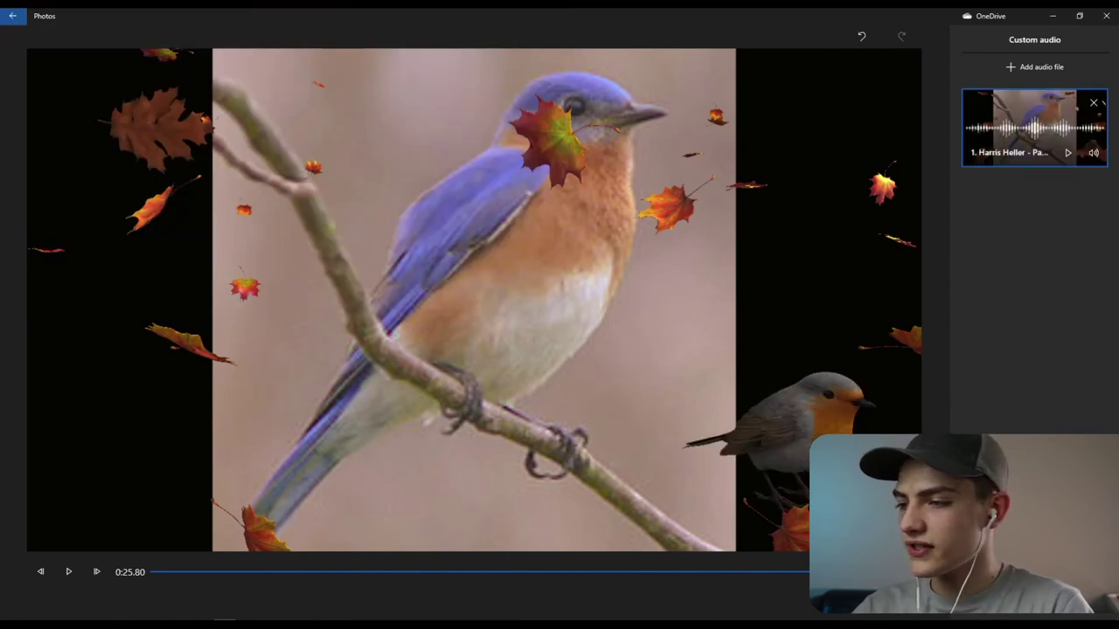
Move the Path Less Traveled track to the start of the video and extend its end towards the video's end.
left_click_drag(775, 571, 461, 567)
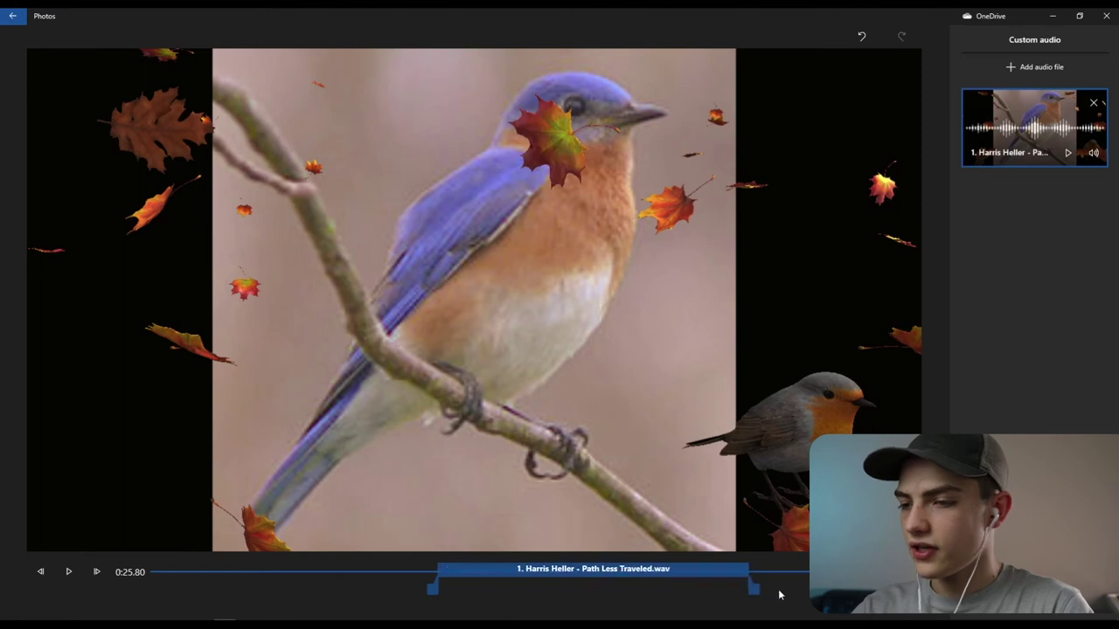
left_click_drag(762, 577, 481, 563)
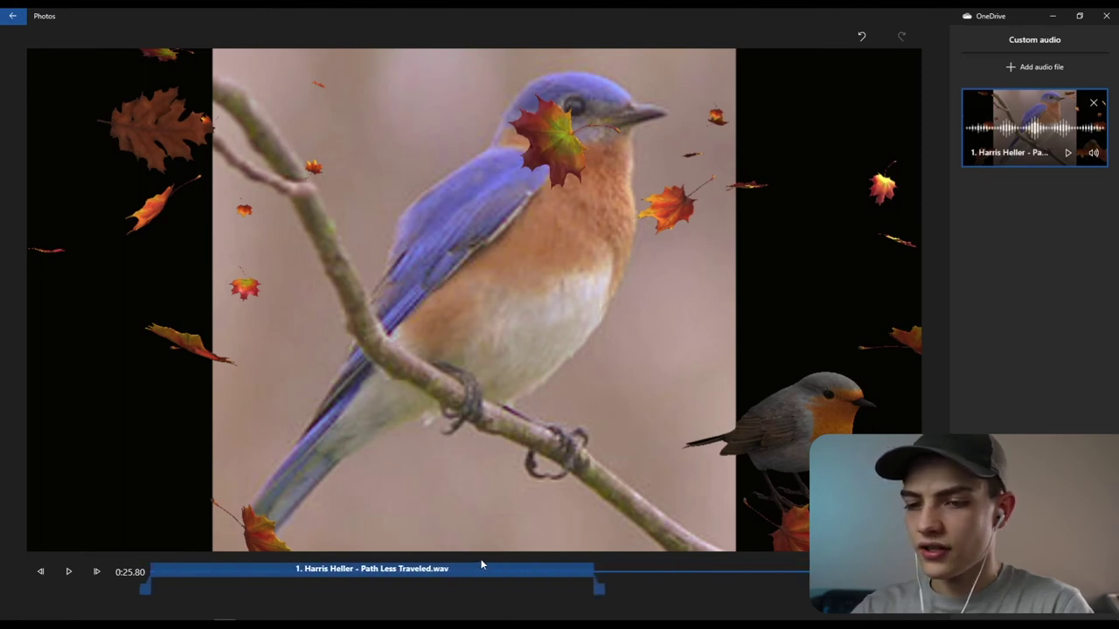
left_click_drag(600, 592, 809, 591)
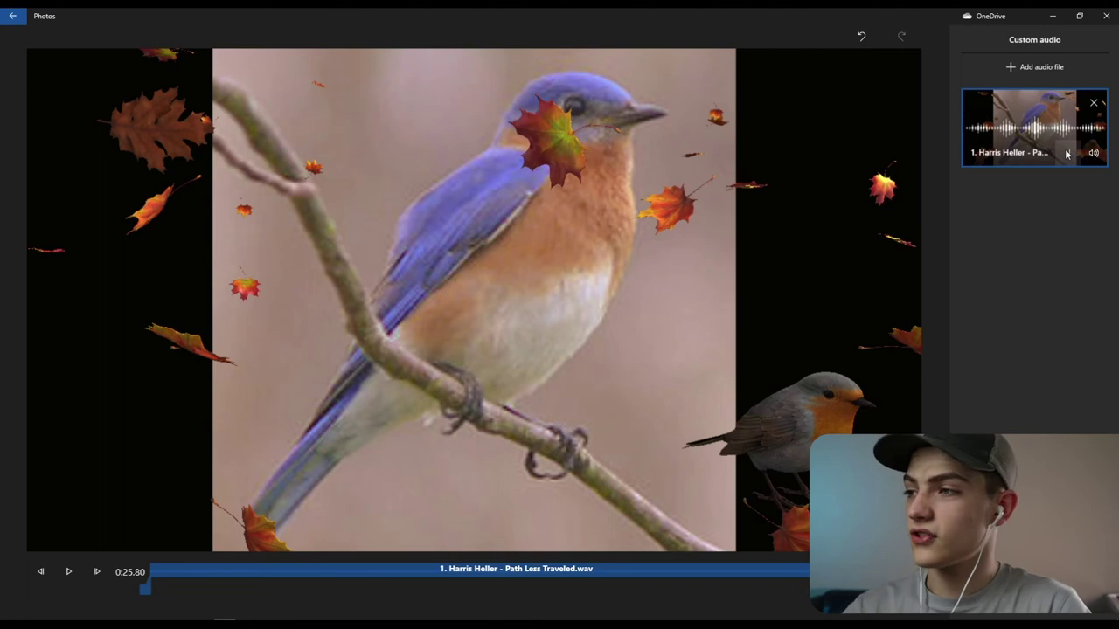
Add the track "Beyond The Clouds" from the High At The Planetarium folder as a second custom audio file.
left_click(1016, 67)
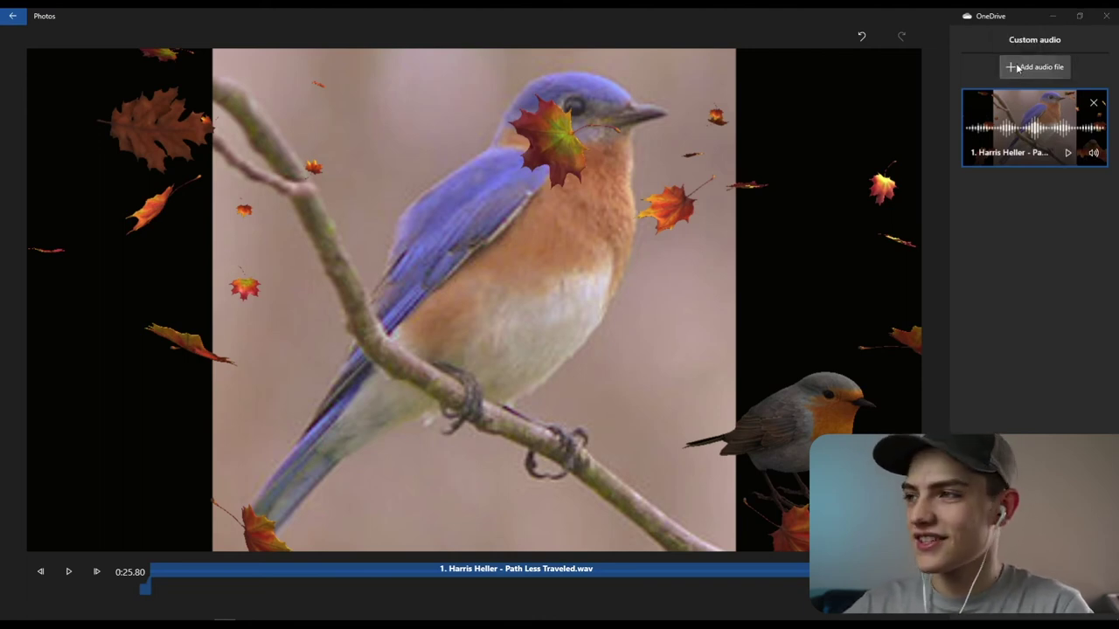
left_click(138, 203)
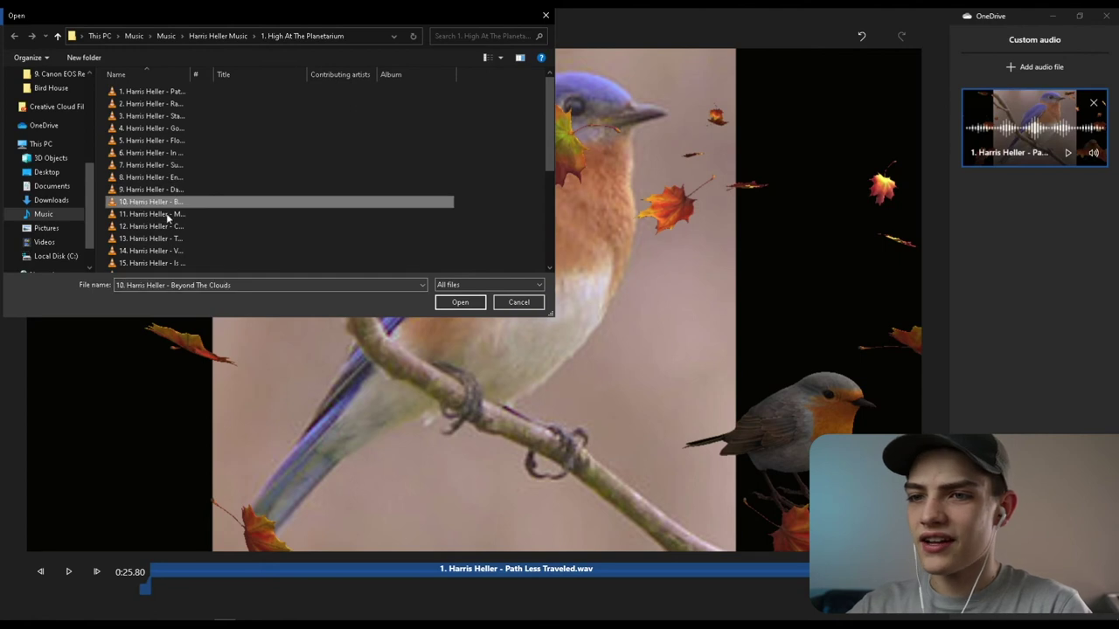
left_click(459, 301)
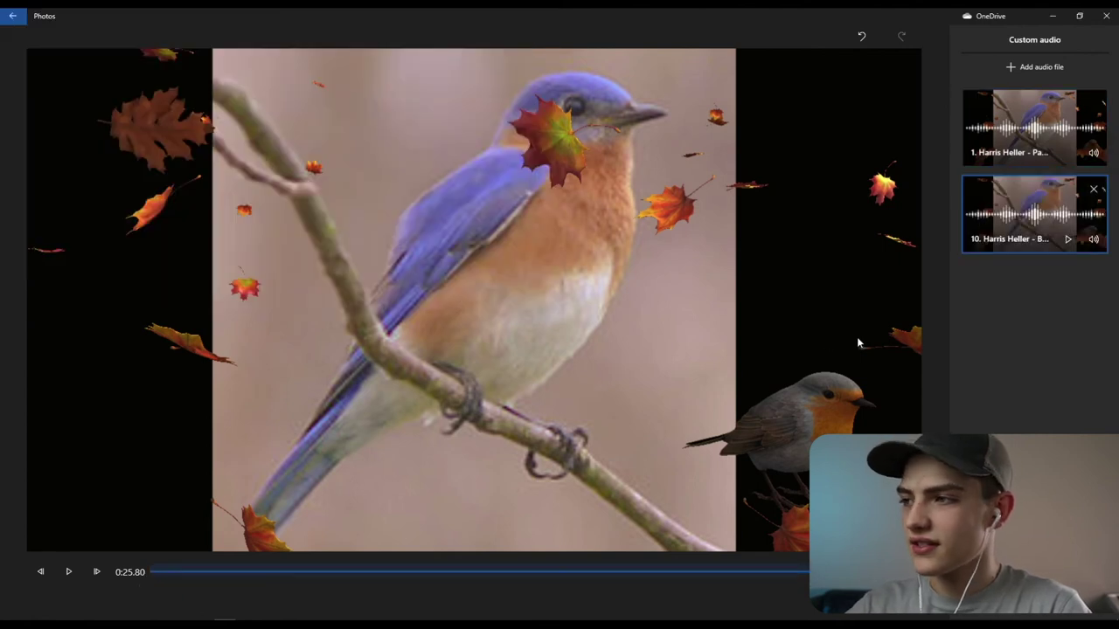
Position Beyond The Clouds over the video's ending and shorten the end of Path Less Traveled to meet it.
left_click(1037, 149)
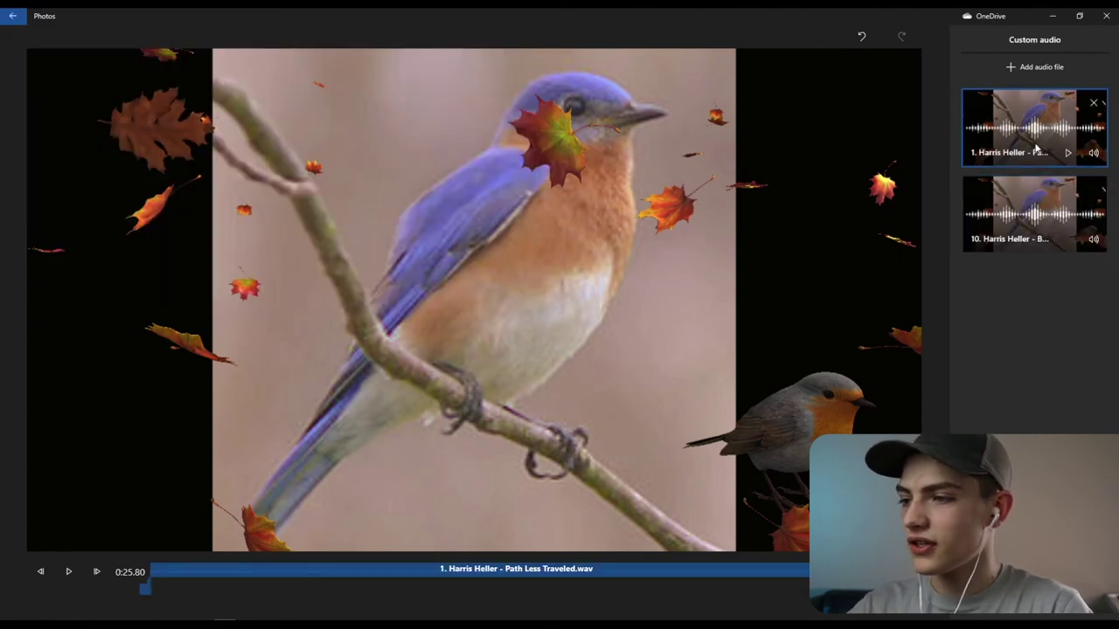
left_click(1033, 208)
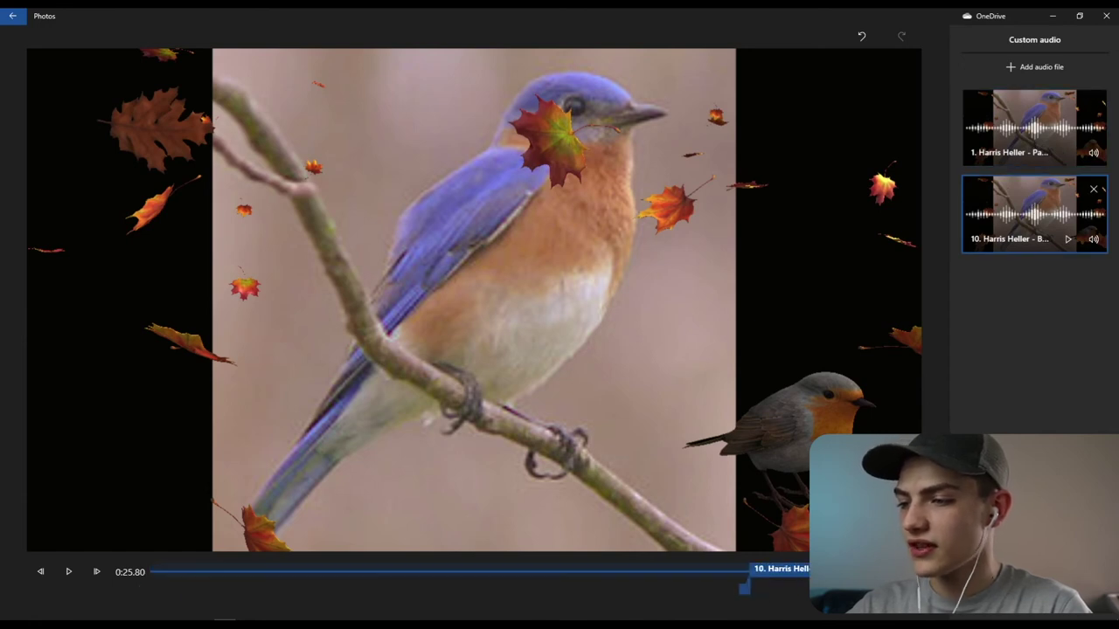
left_click(1023, 127)
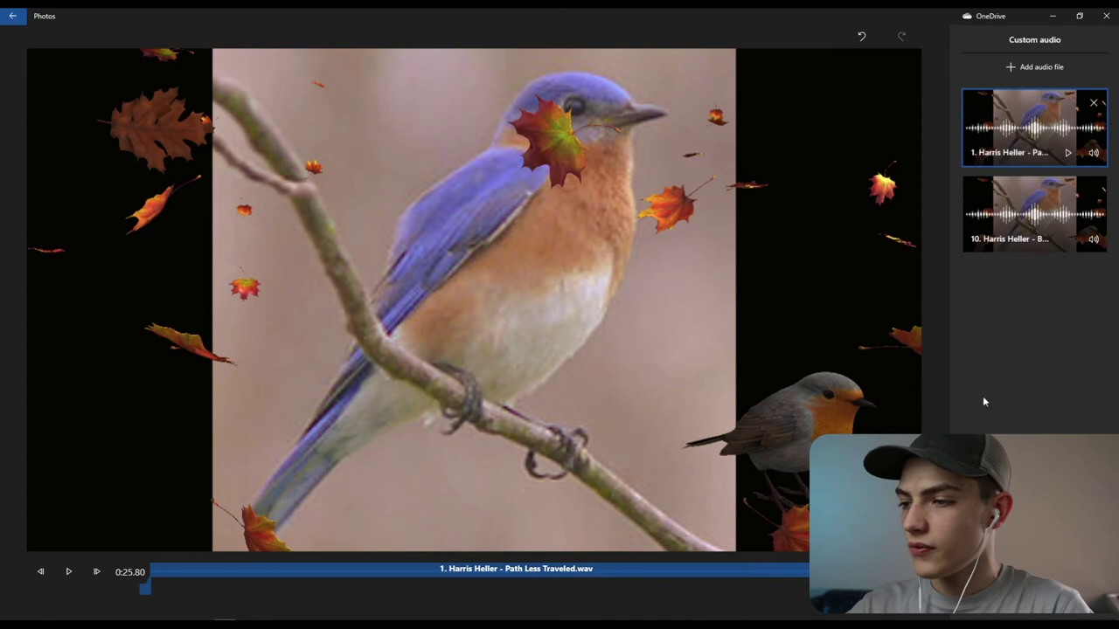
left_click_drag(879, 590, 779, 597)
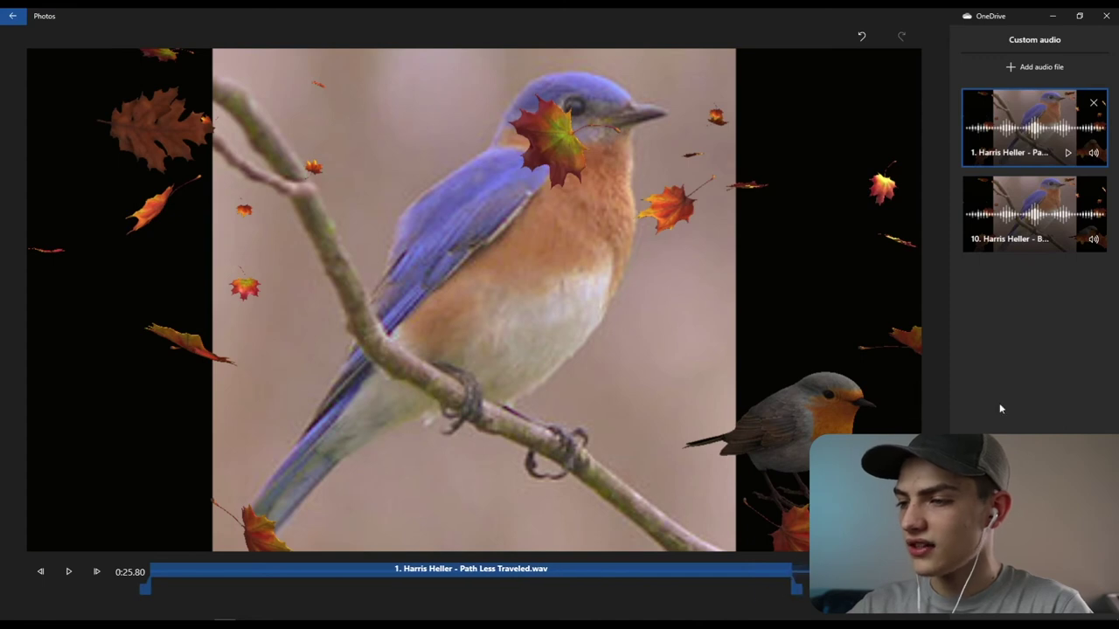
left_click(1034, 211)
left_click(1033, 131)
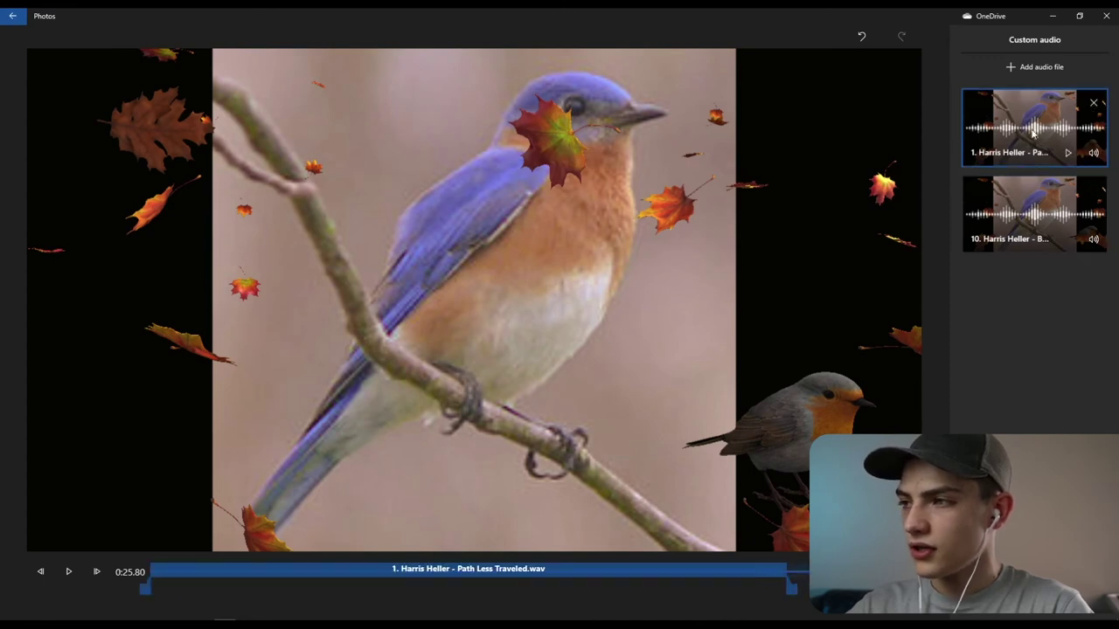
key("space")
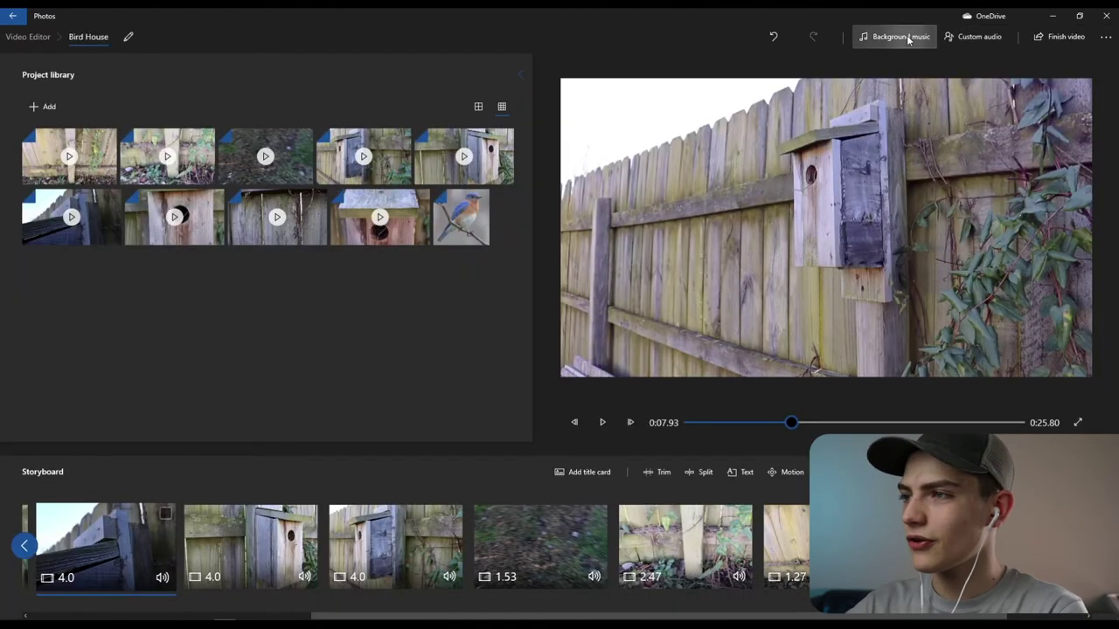
Set the background music to None and turn off syncing the video to the music's beat.
left_click(905, 37)
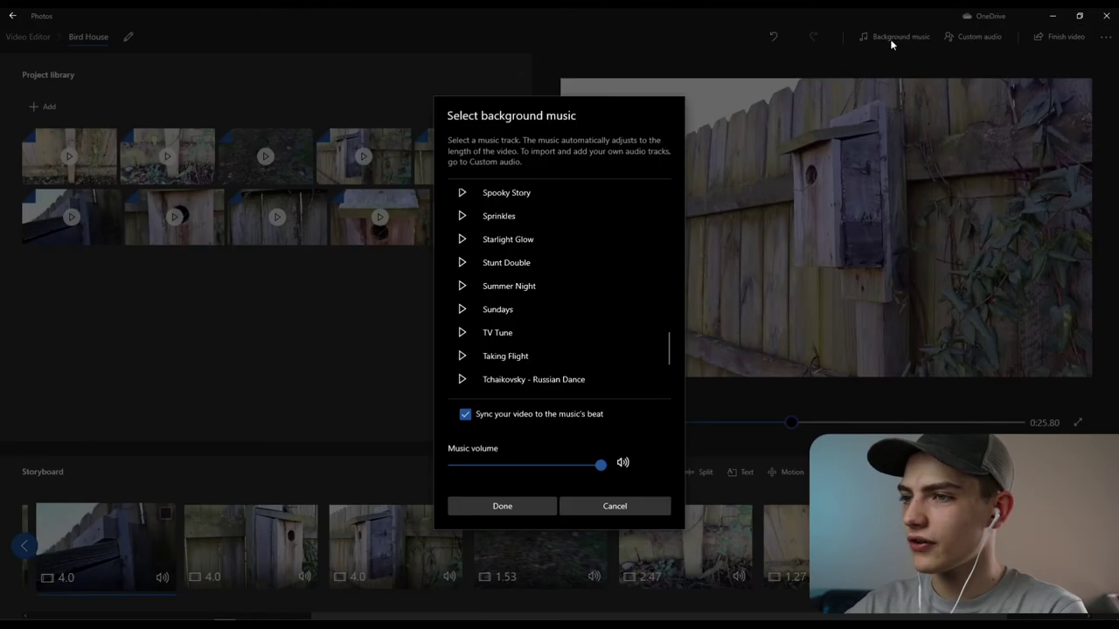
scroll(559, 288, "down", 2)
scroll(579, 383, "up", 10)
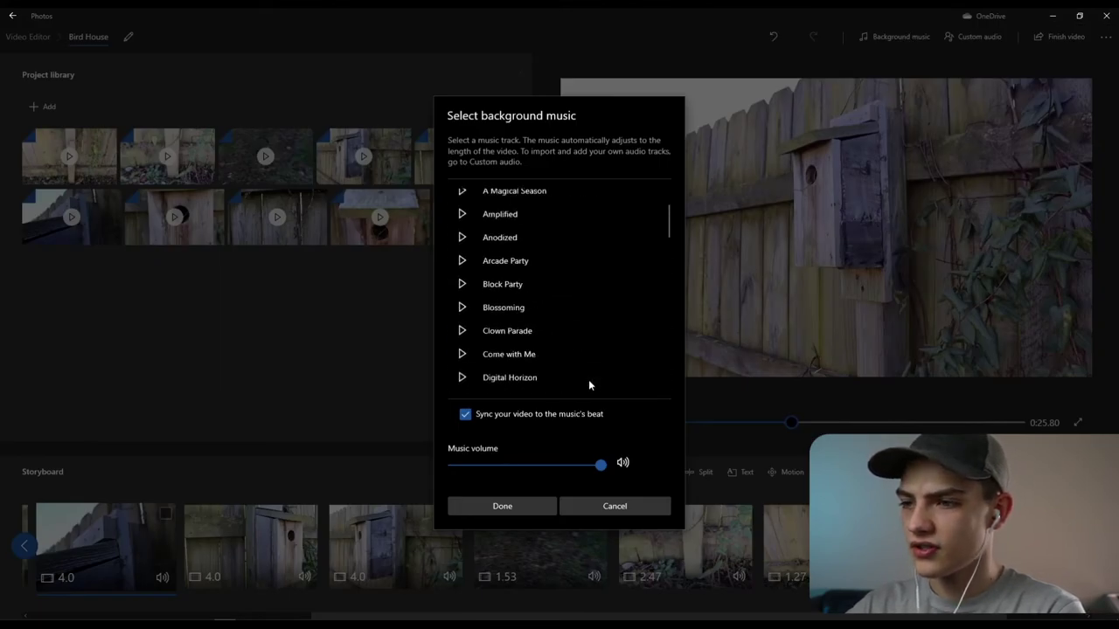
left_click(465, 415)
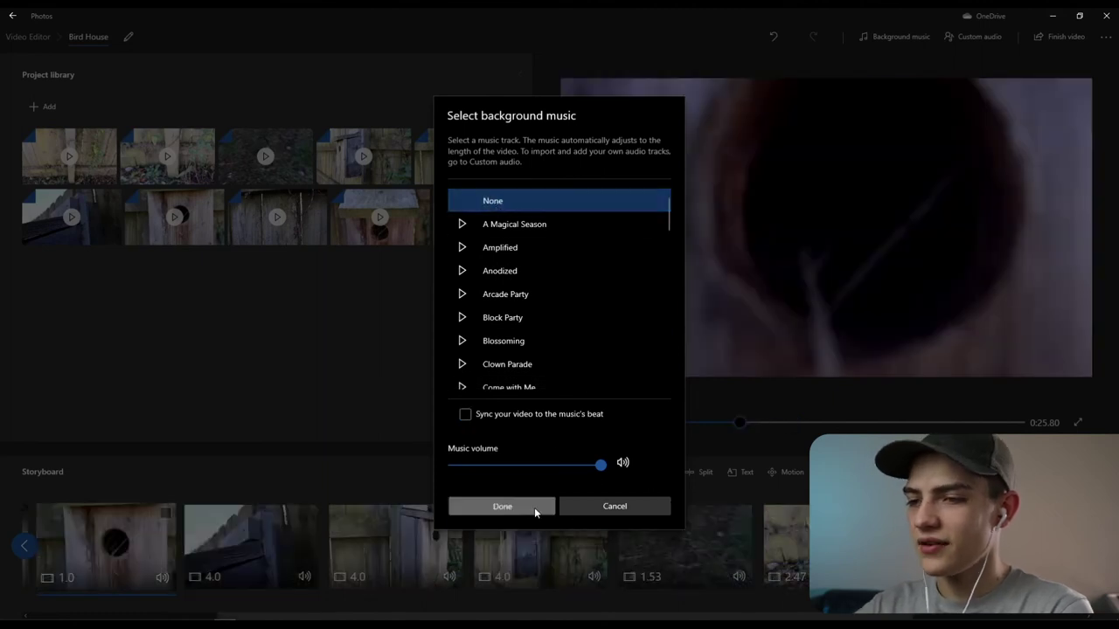
left_click(534, 506)
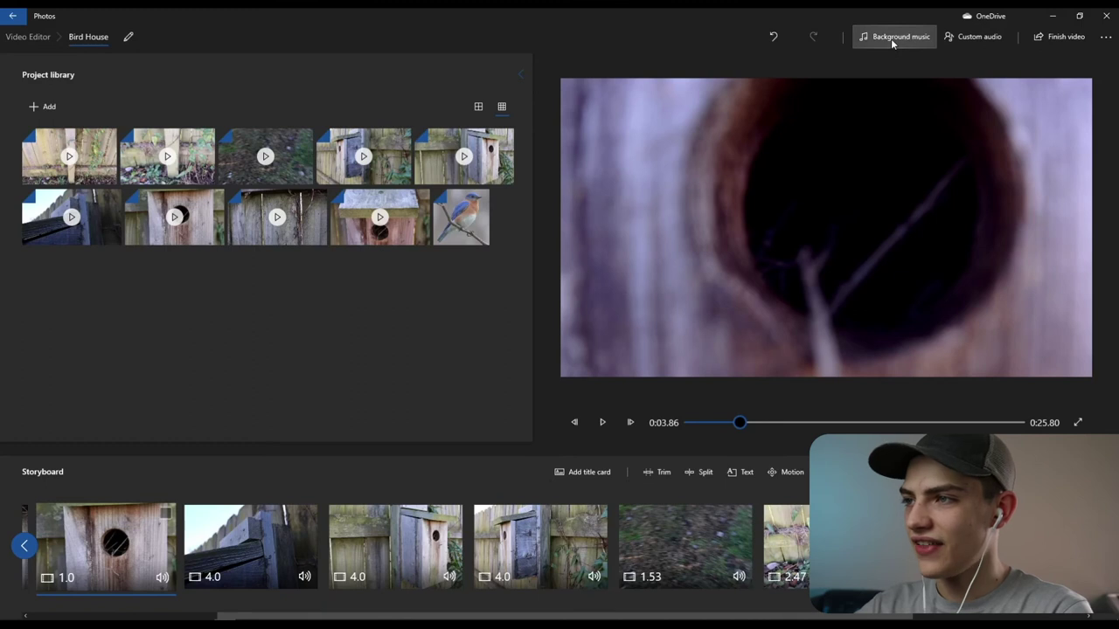
Reopen the custom audio and play the video from the start to listen to both tracks.
left_click(952, 38)
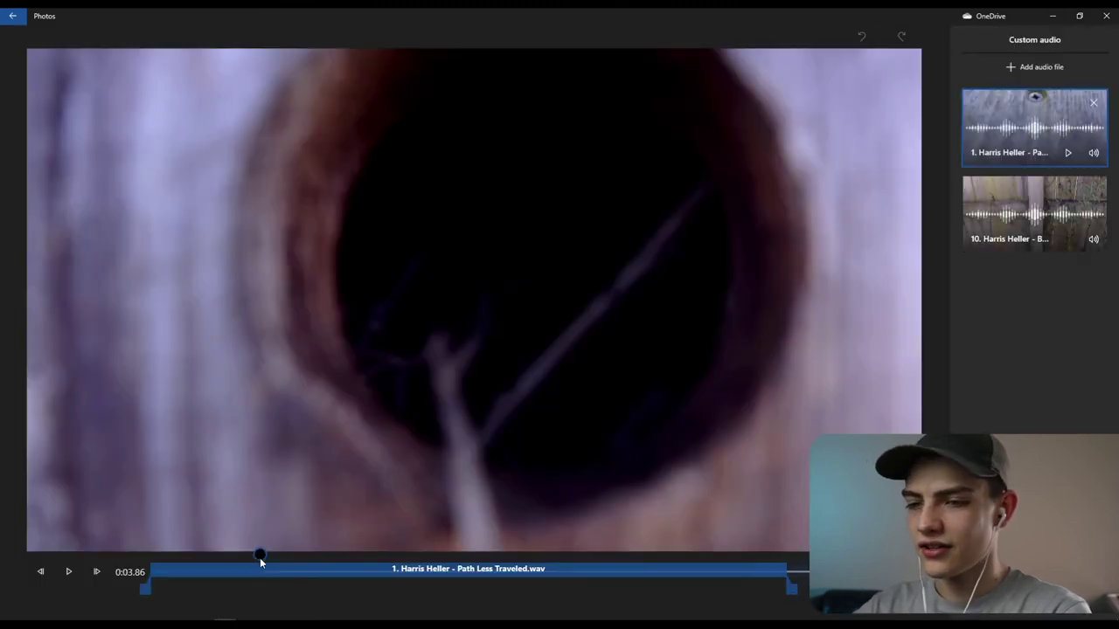
left_click_drag(259, 556, 144, 556)
left_click(426, 266)
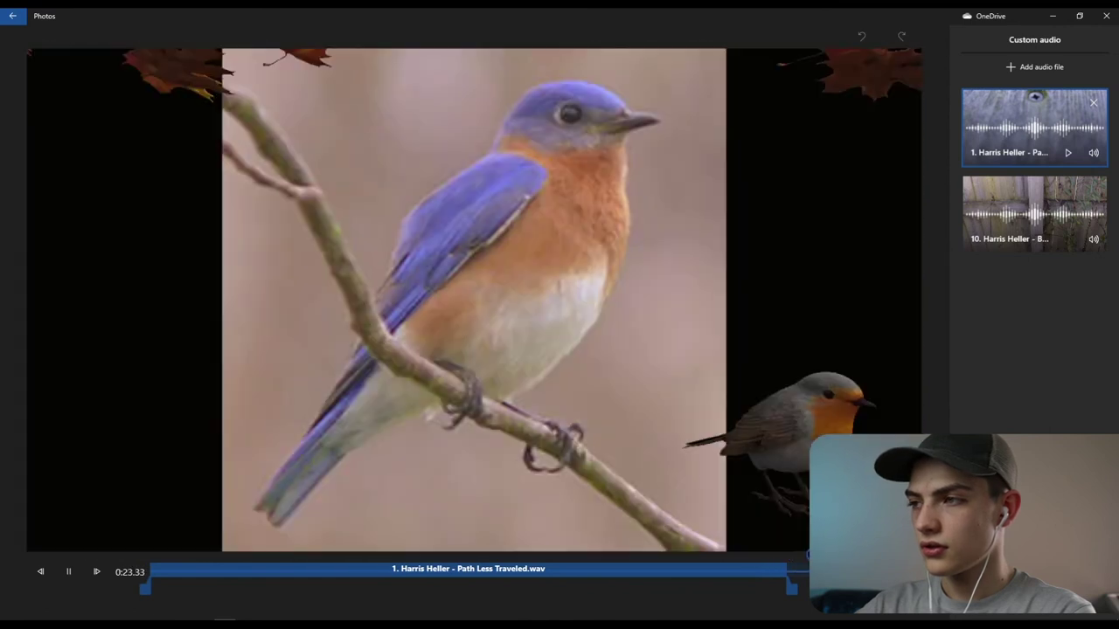
left_click(903, 405)
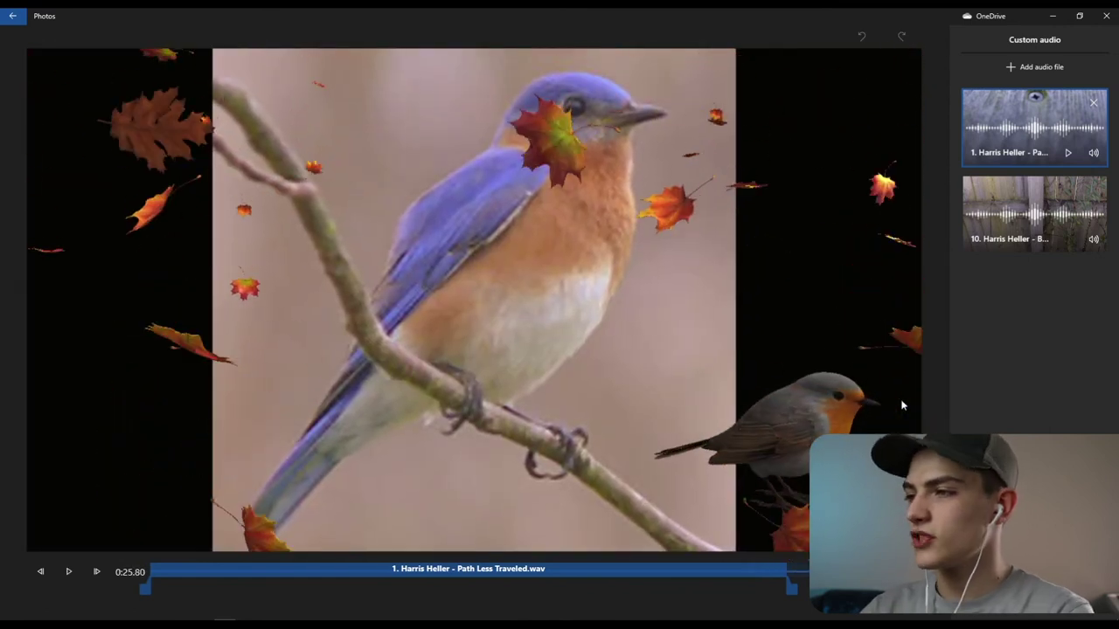
Shorten the end of the Path Less Traveled track further before the video's closing section.
left_click(766, 573)
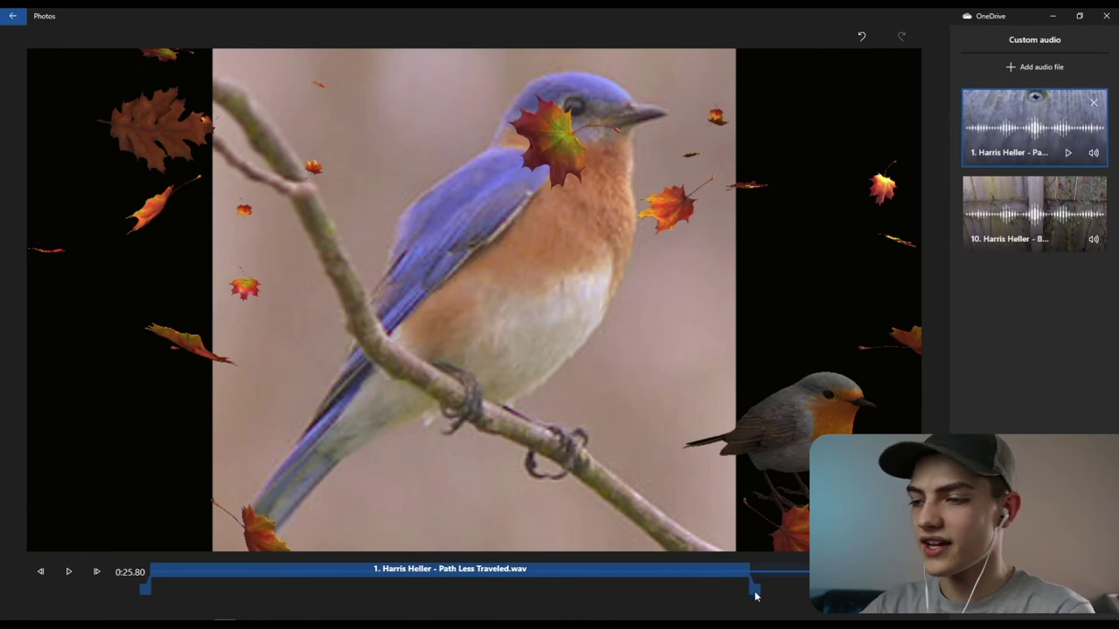
Play the video's closing section to listen to the music transition, and leave the custom audio.
left_click(763, 552)
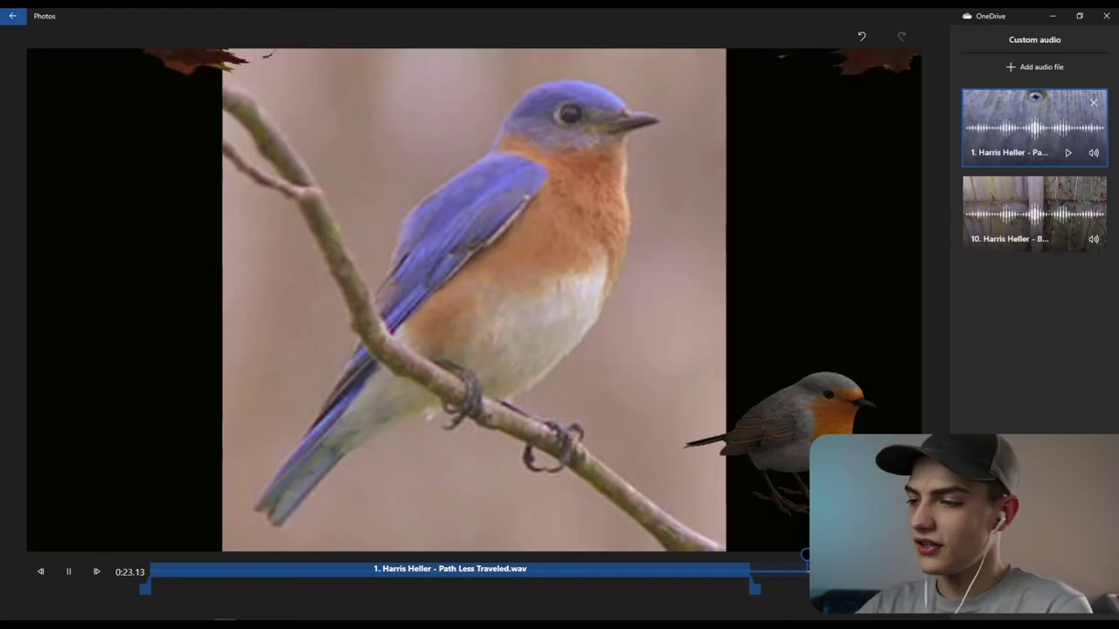
key("Escape")
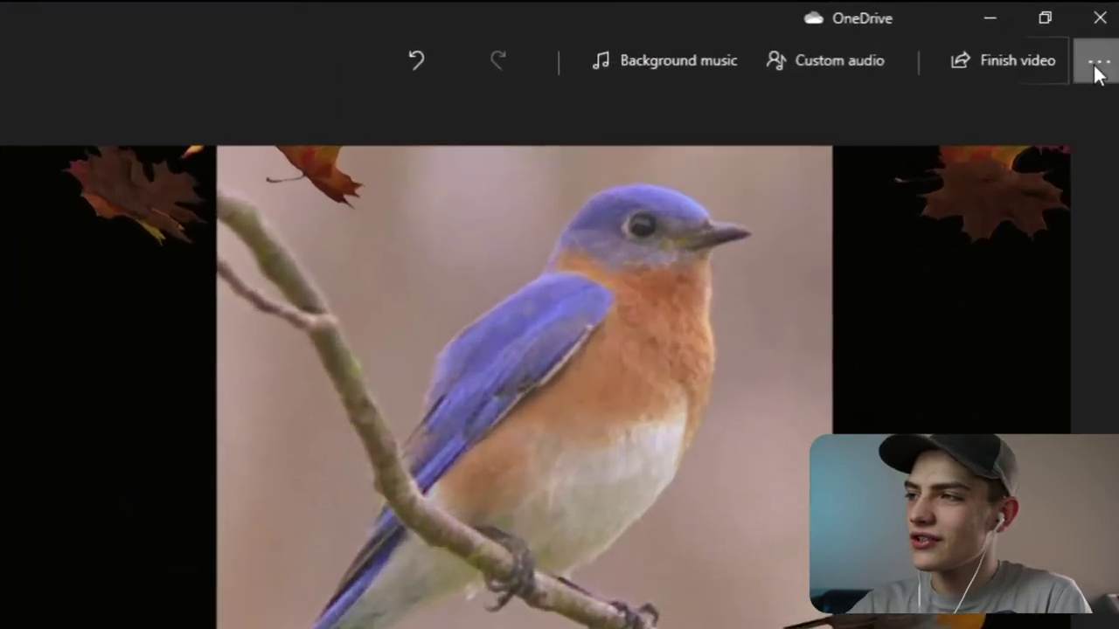
Preview the Classic, Adventure, Chilled, Electric, Joy and Loved themes, and apply Adventure to the project.
left_click(1105, 37)
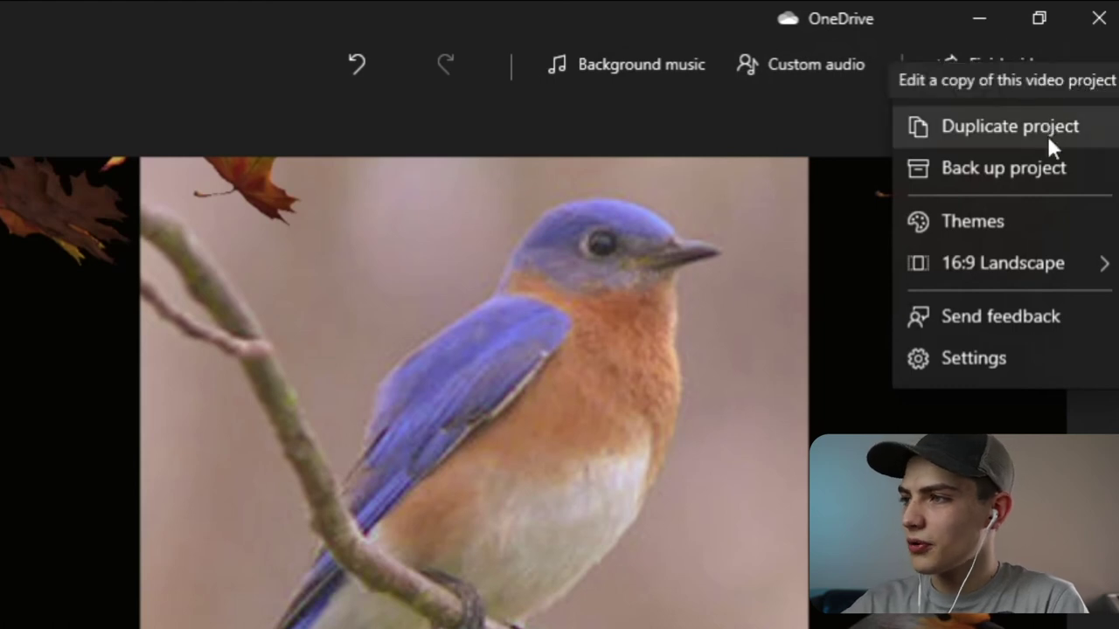
left_click(1040, 224)
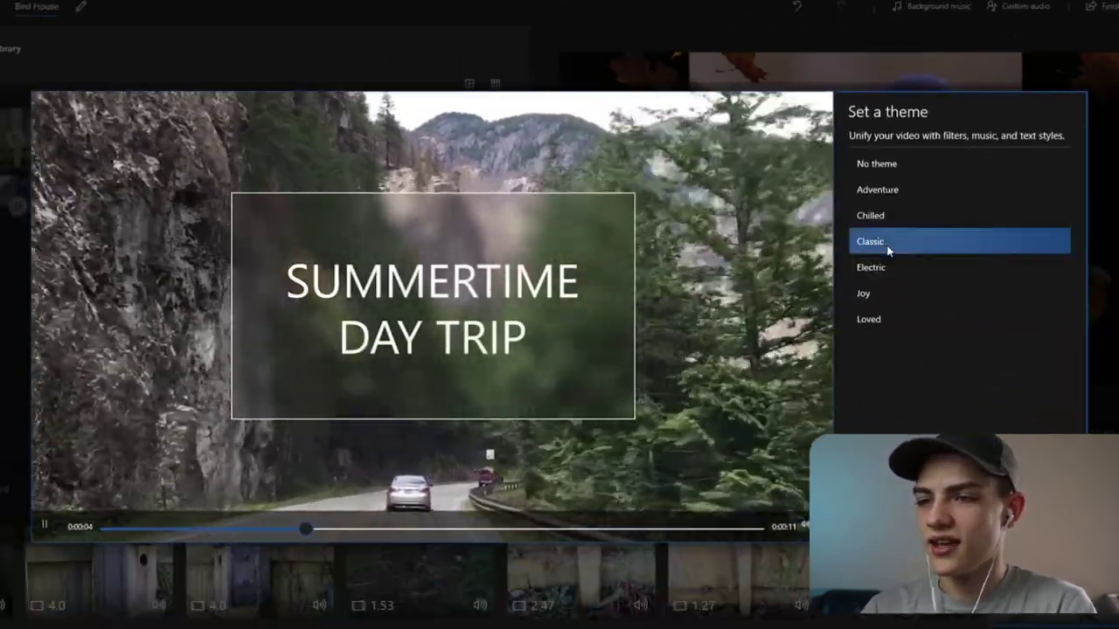
left_click(888, 251)
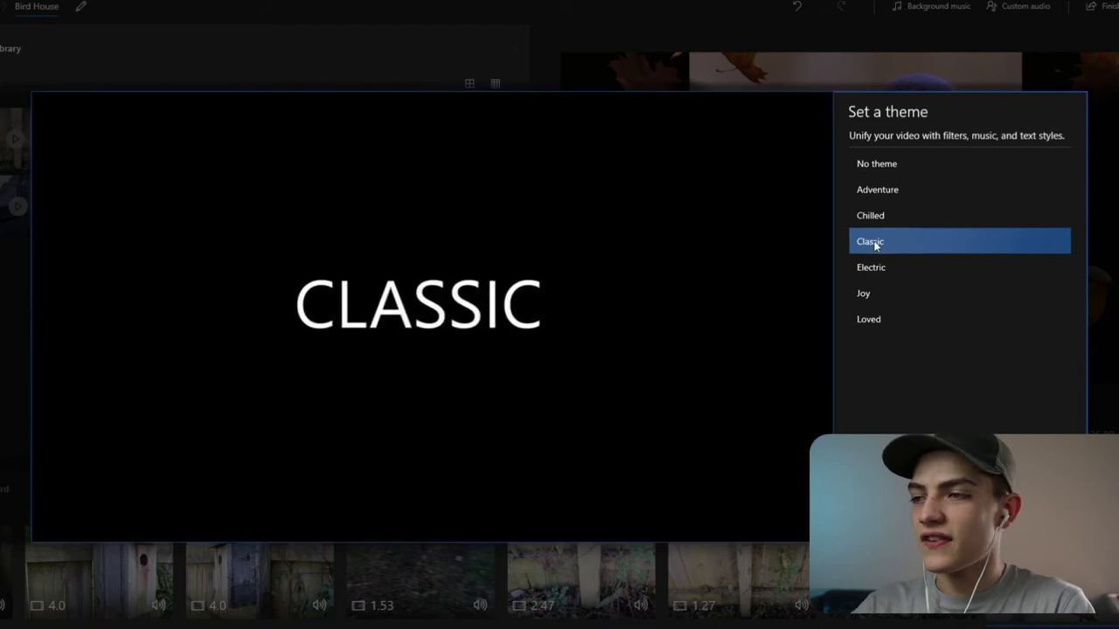
left_click(879, 169)
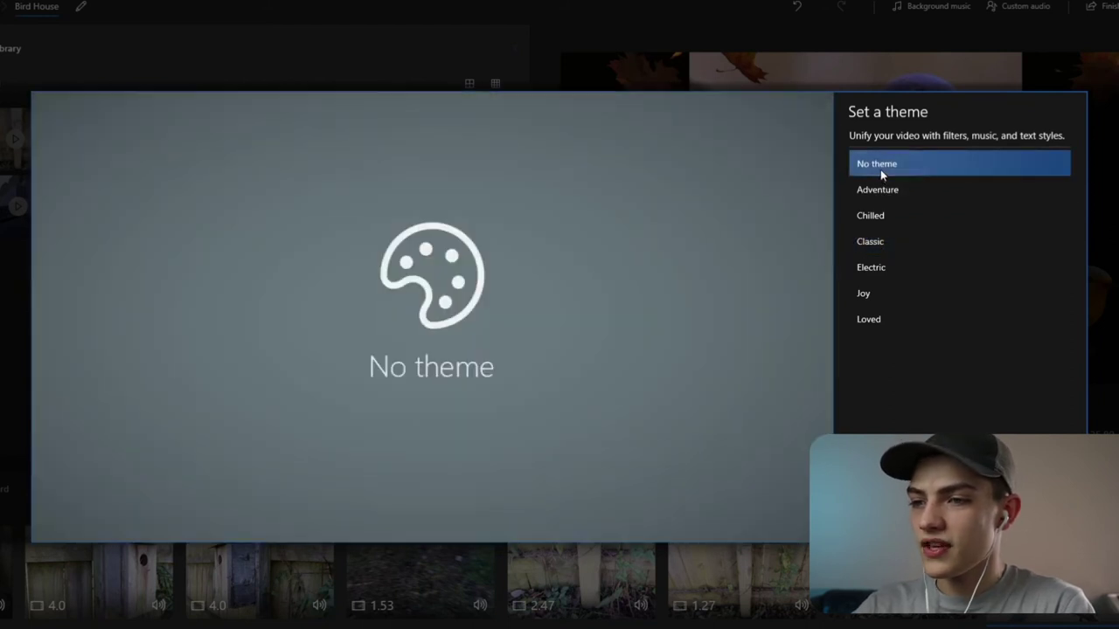
left_click(976, 185)
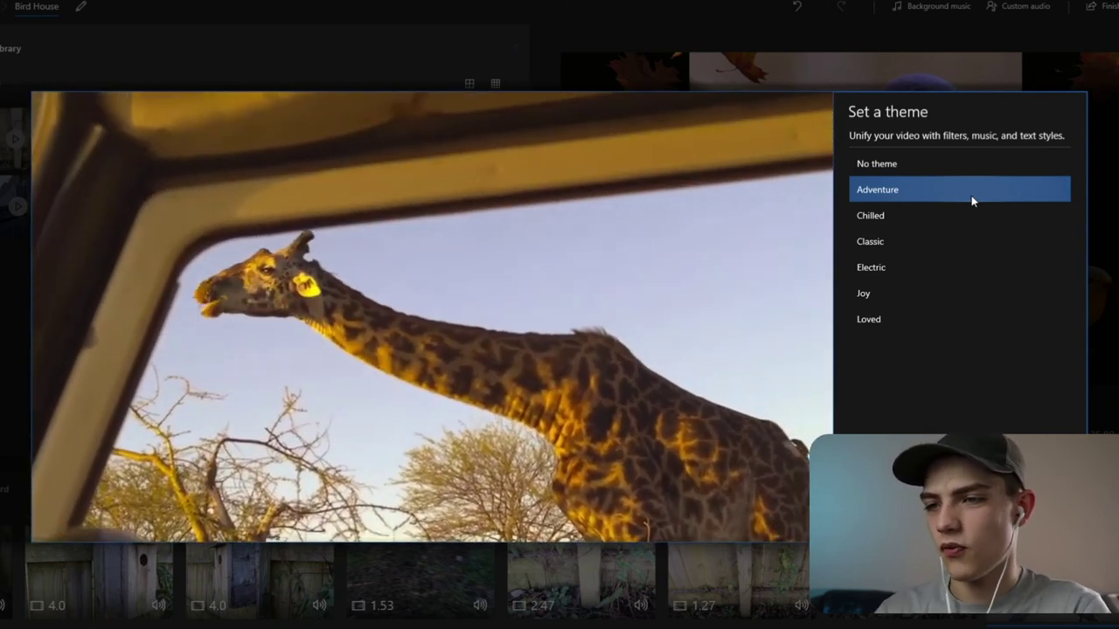
left_click(930, 215)
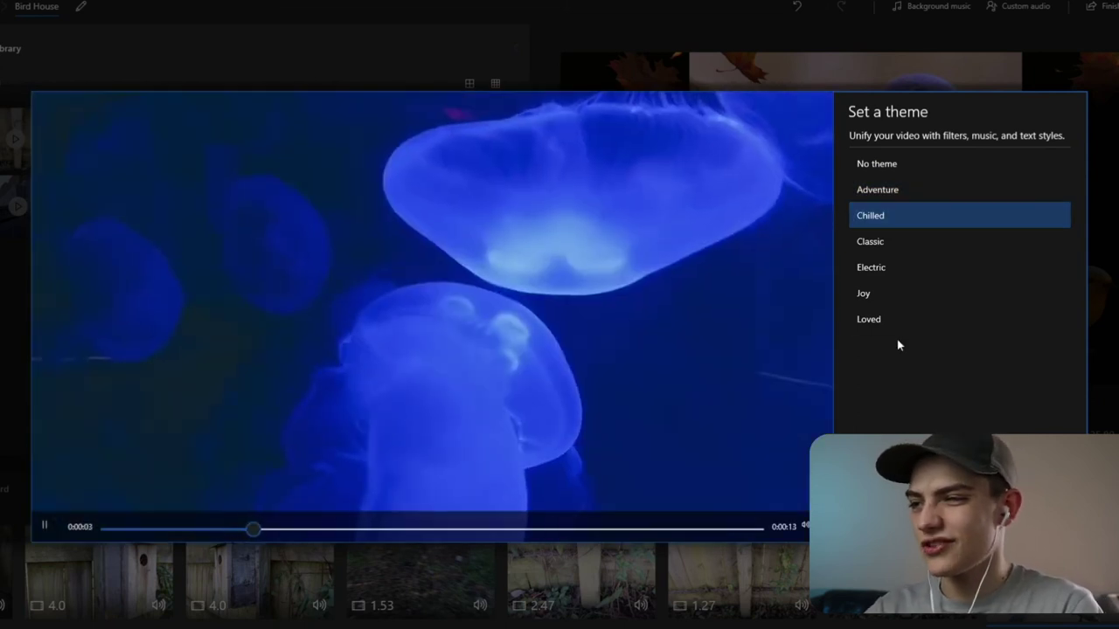
left_click(917, 273)
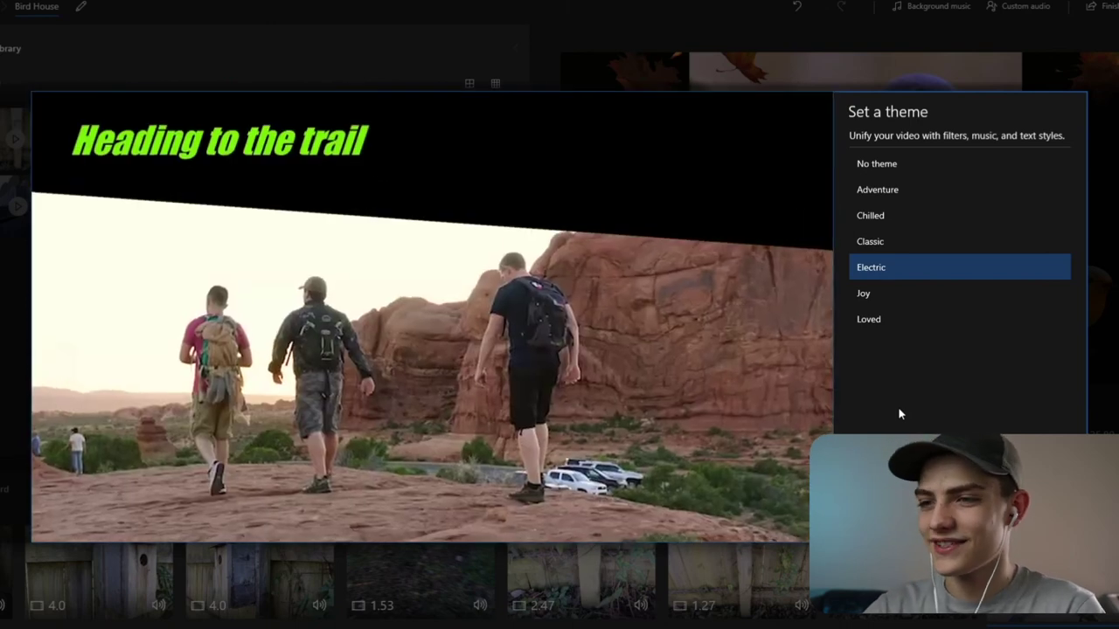
left_click(892, 296)
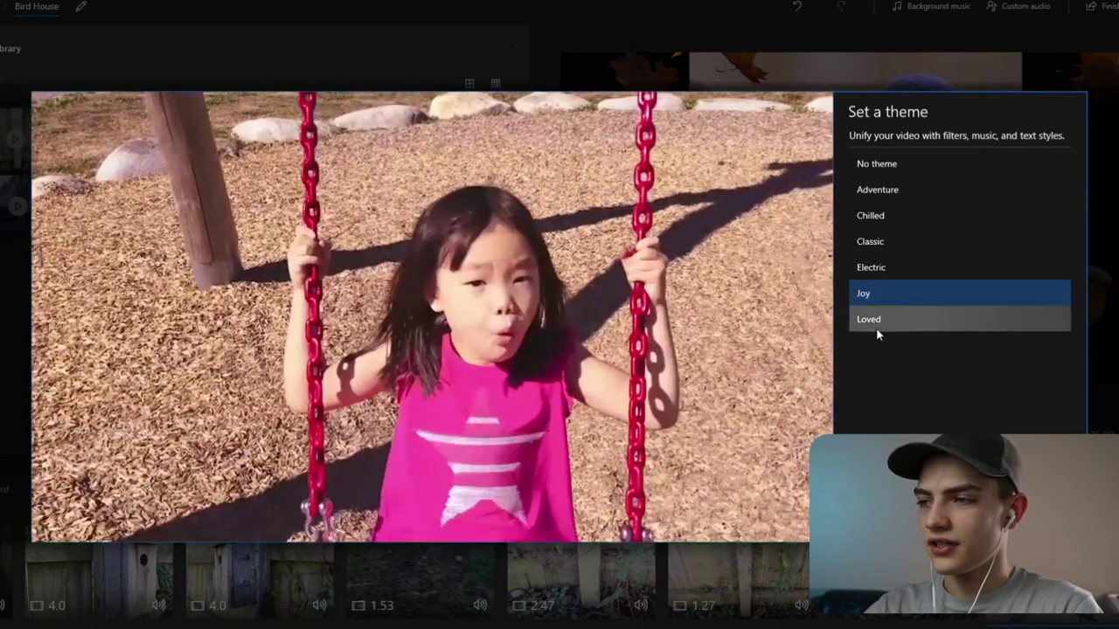
left_click(876, 328)
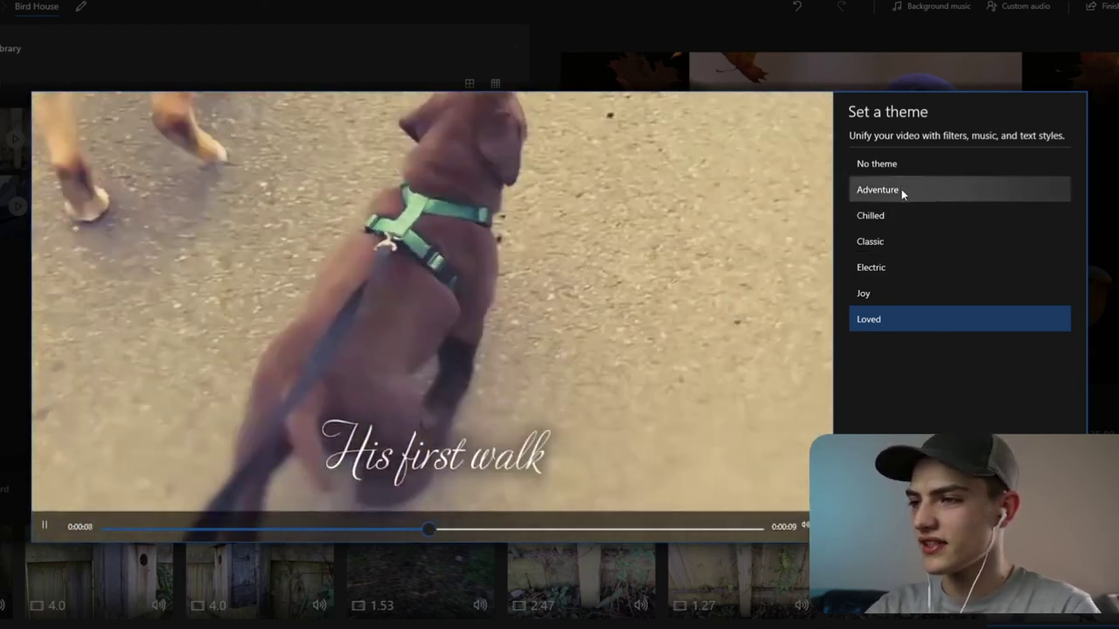
left_click(901, 188)
left_click(801, 501)
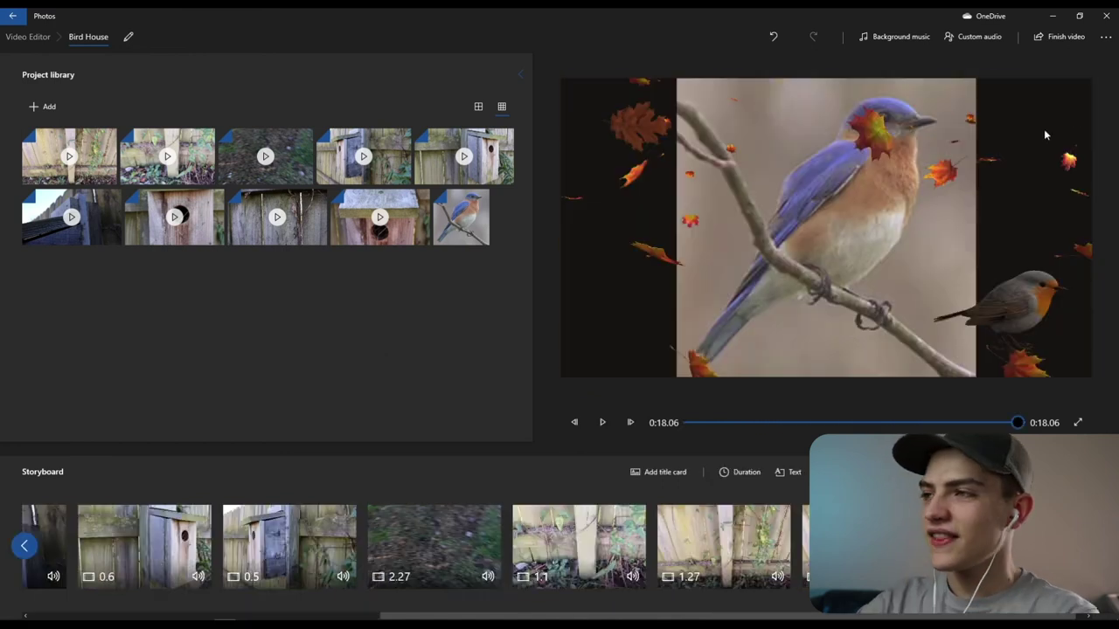
Change the project's landscape aspect ratio to 4:3.
left_click(1100, 44)
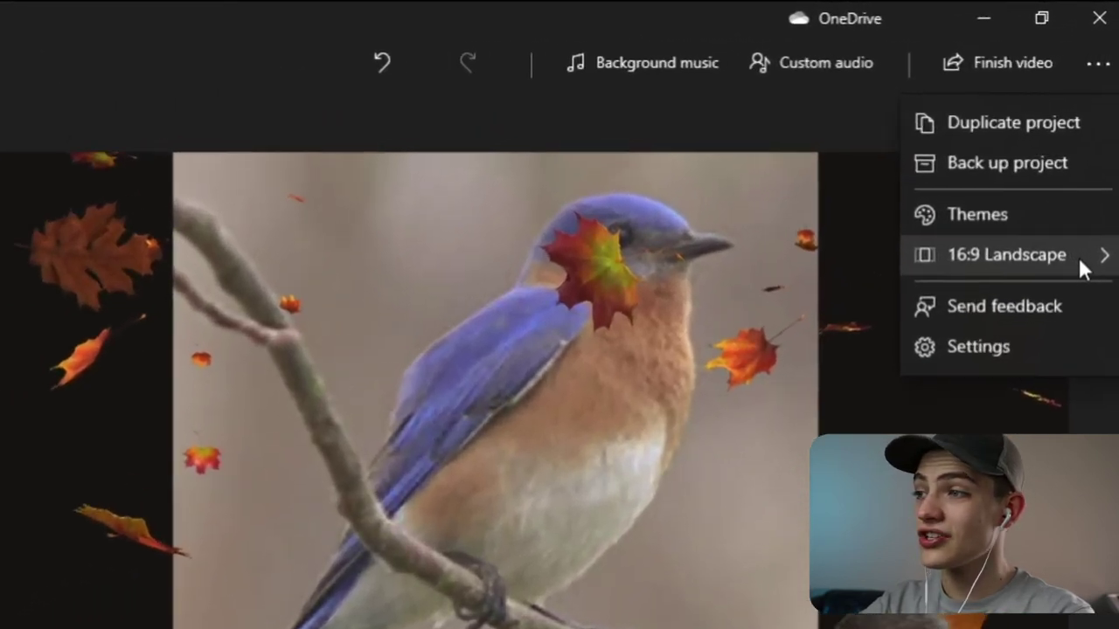
mouse_move(1078, 257)
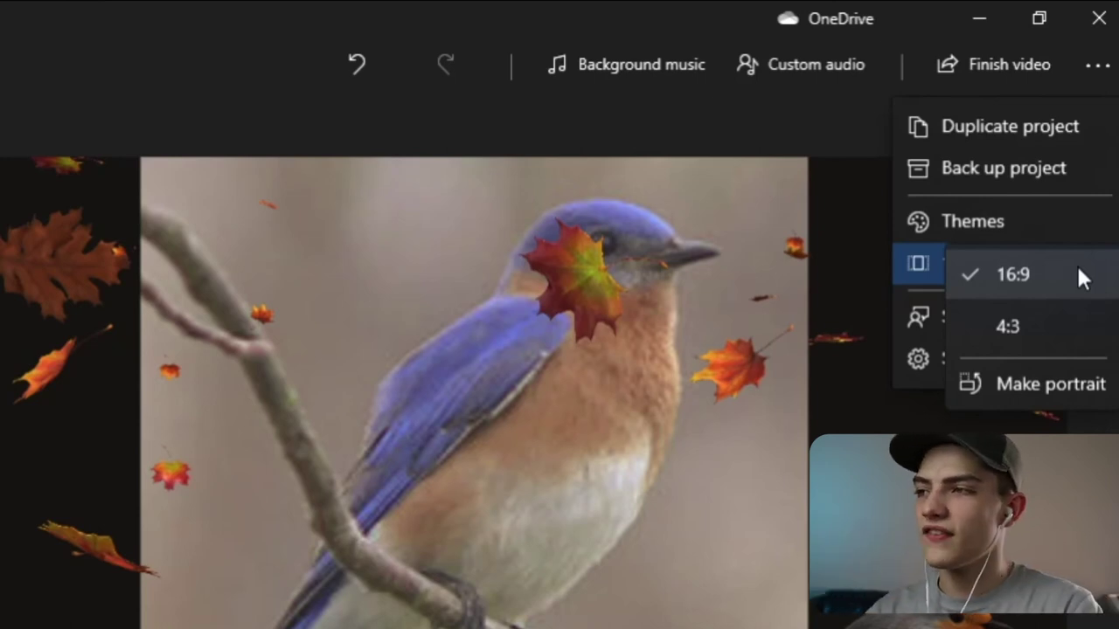
left_click(1056, 325)
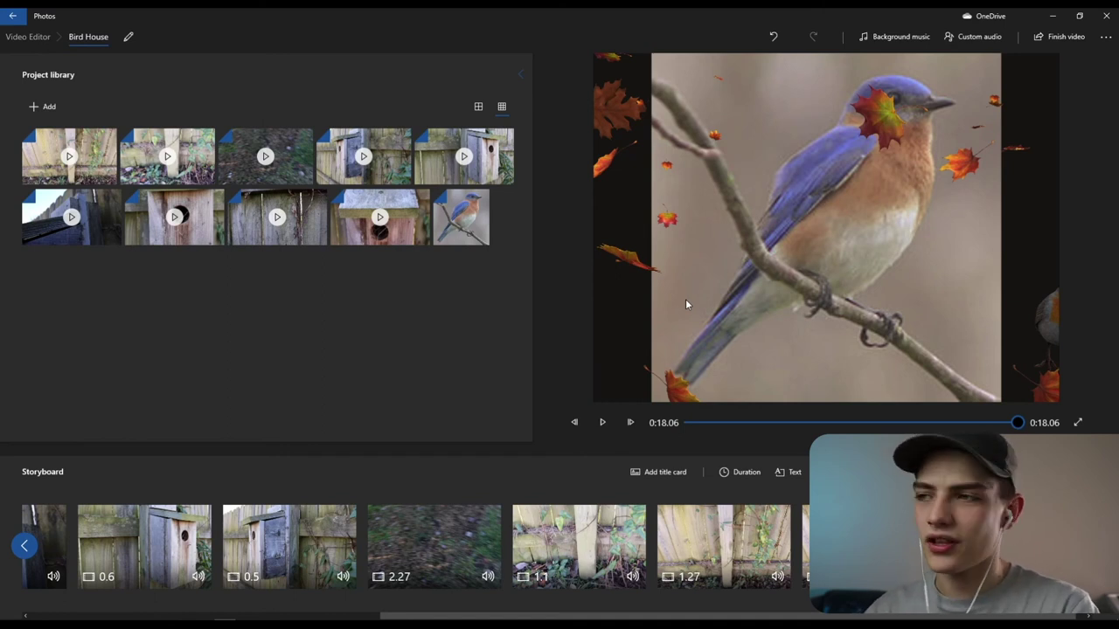
Switch the 4:3 landscape project to portrait orientation.
left_click(1103, 37)
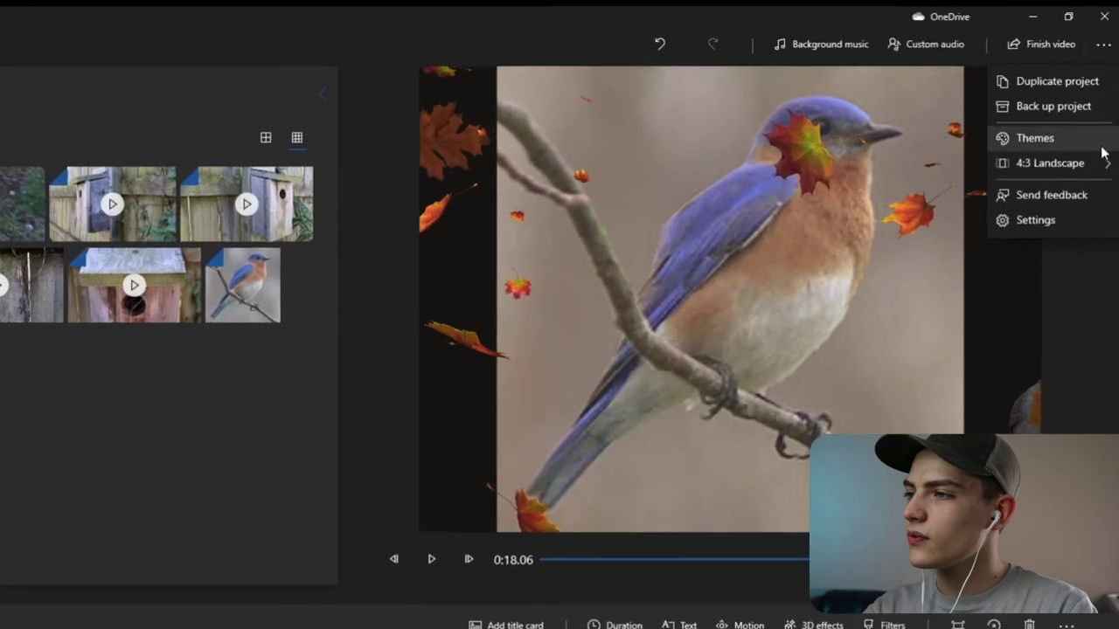
left_click(1088, 124)
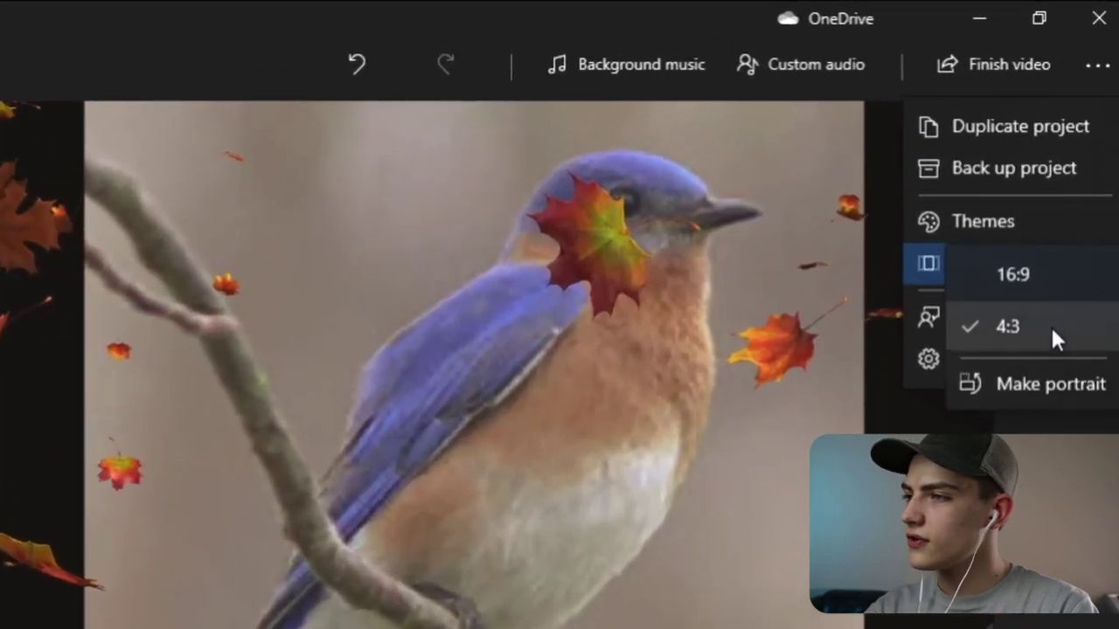
left_click(1028, 389)
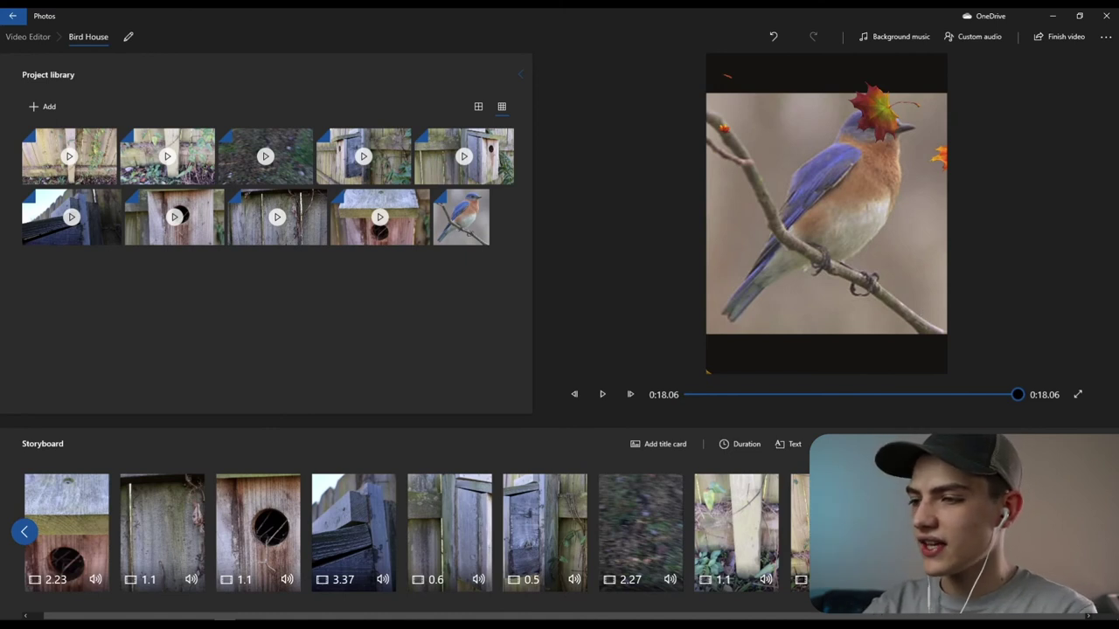
Remove the black bars from the 2.27-second clip showing at 0:09.13.
left_click_drag(1004, 403, 856, 398)
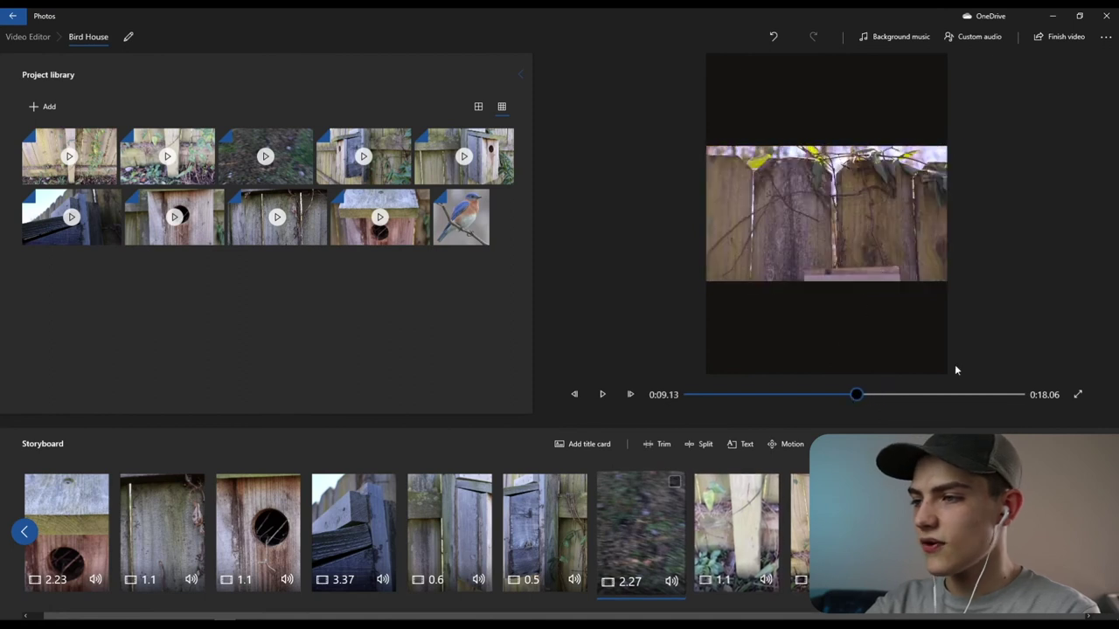
left_click(798, 234)
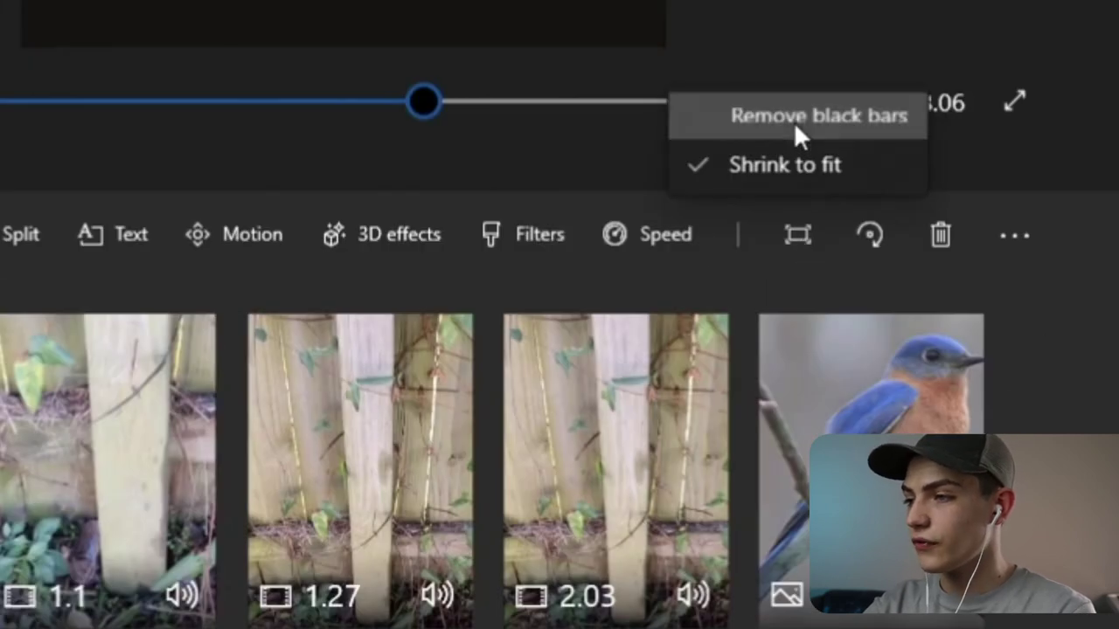
left_click(795, 127)
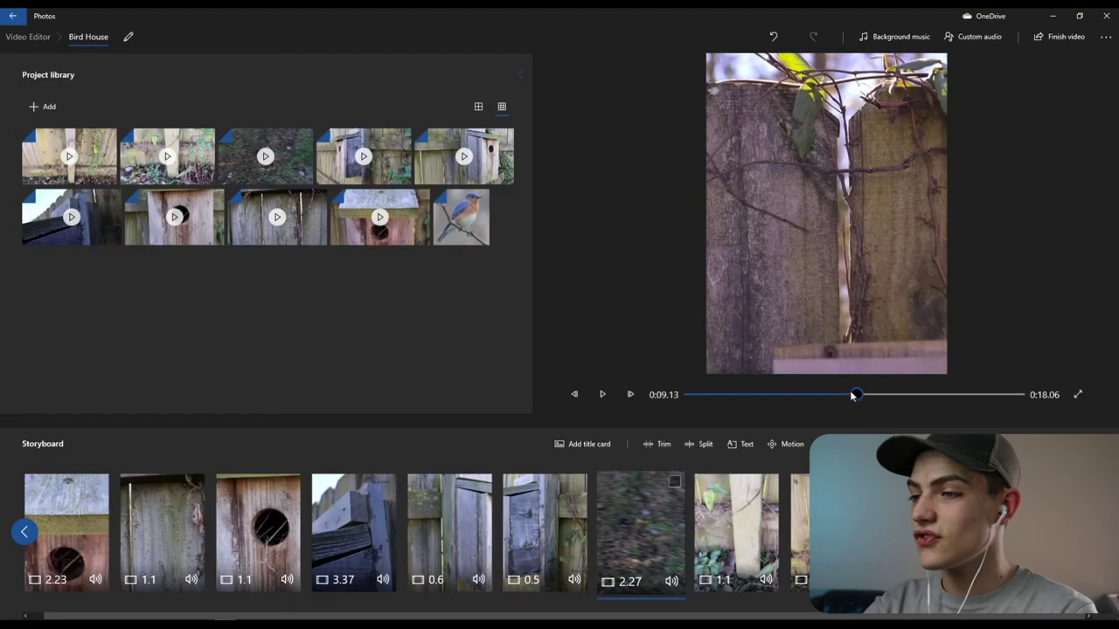
Remove the black bars from the clips at 0:14.26 and 0:11.16, and play the video to check the portrait framing.
left_click_drag(857, 398, 950, 407)
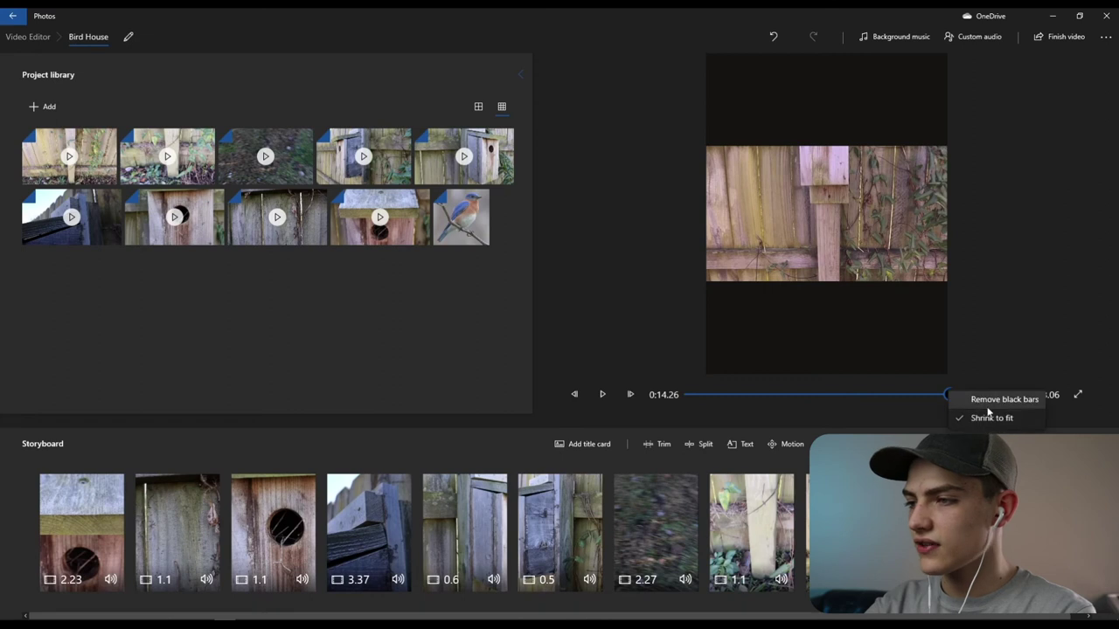
left_click(988, 405)
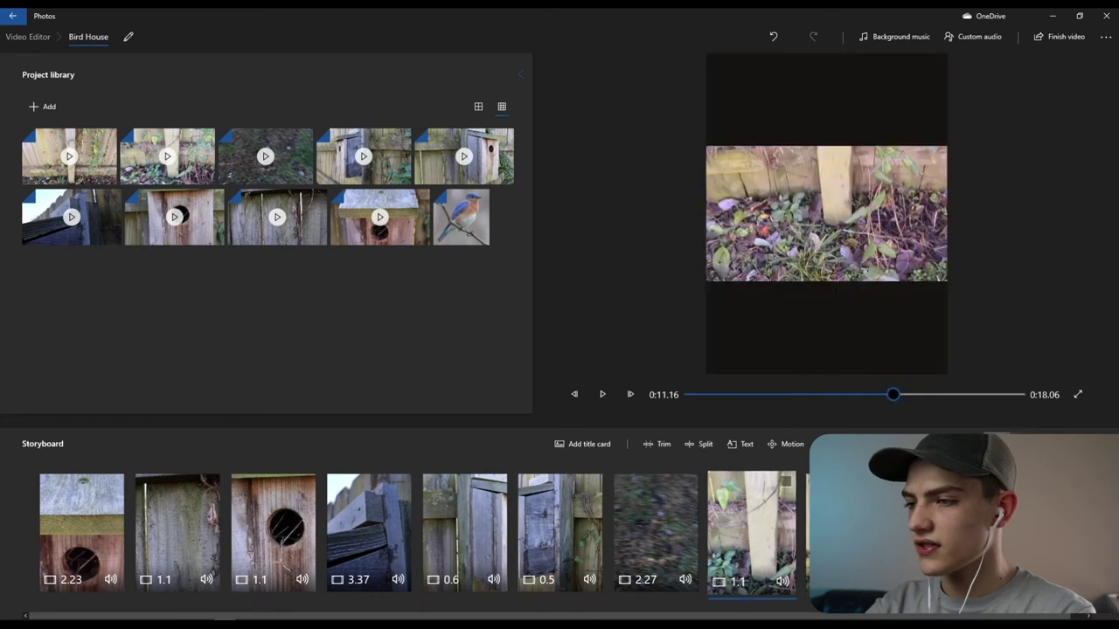
left_click(989, 405)
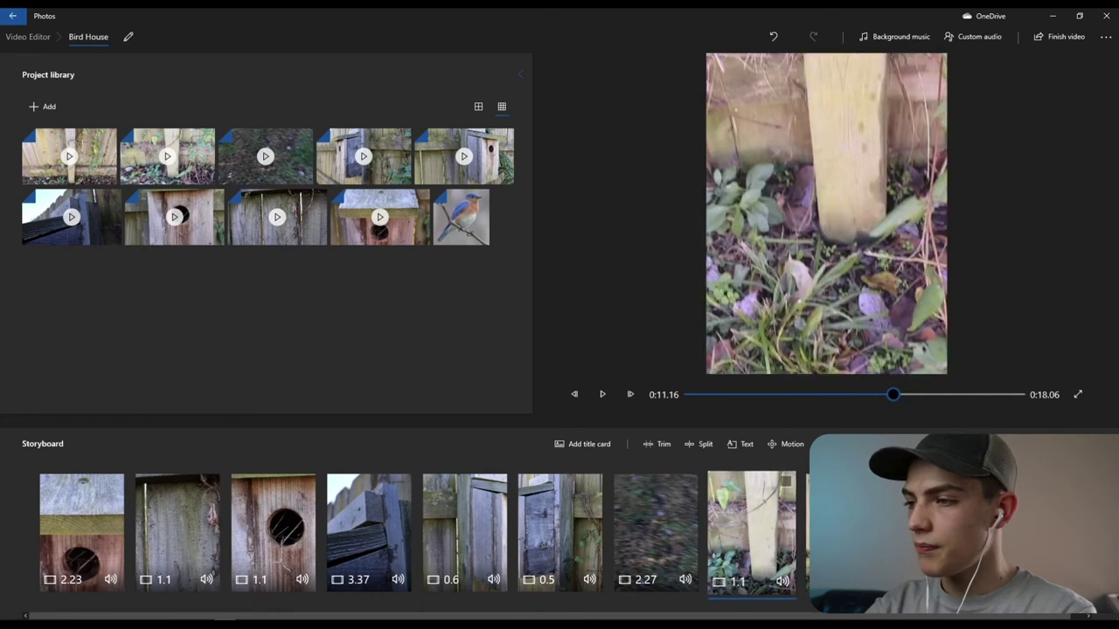
key("ctrl+r")
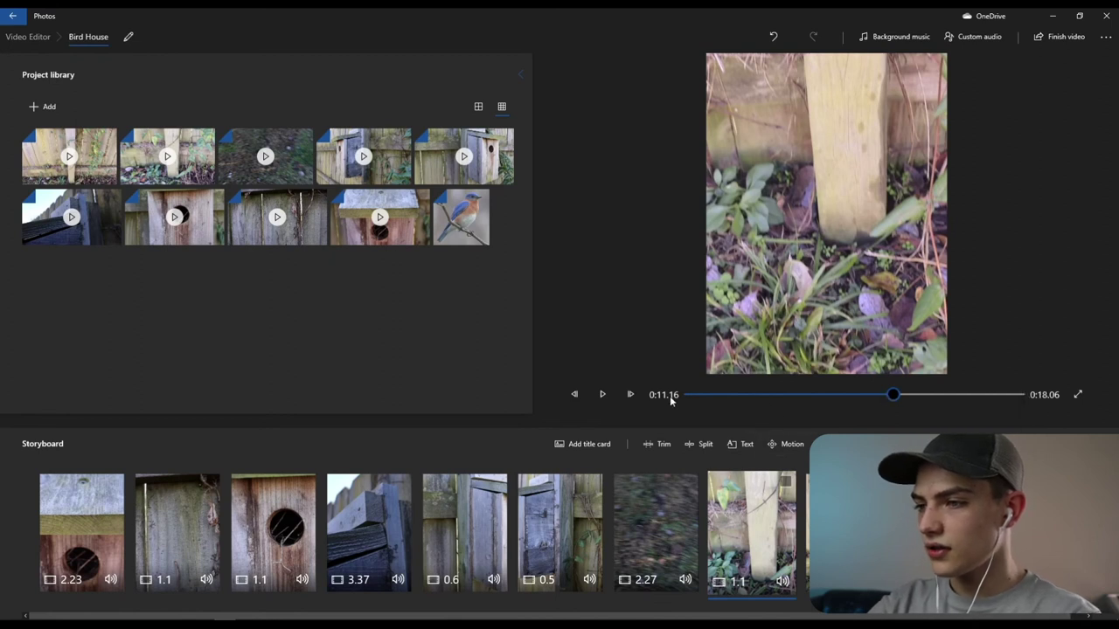
left_click(602, 394)
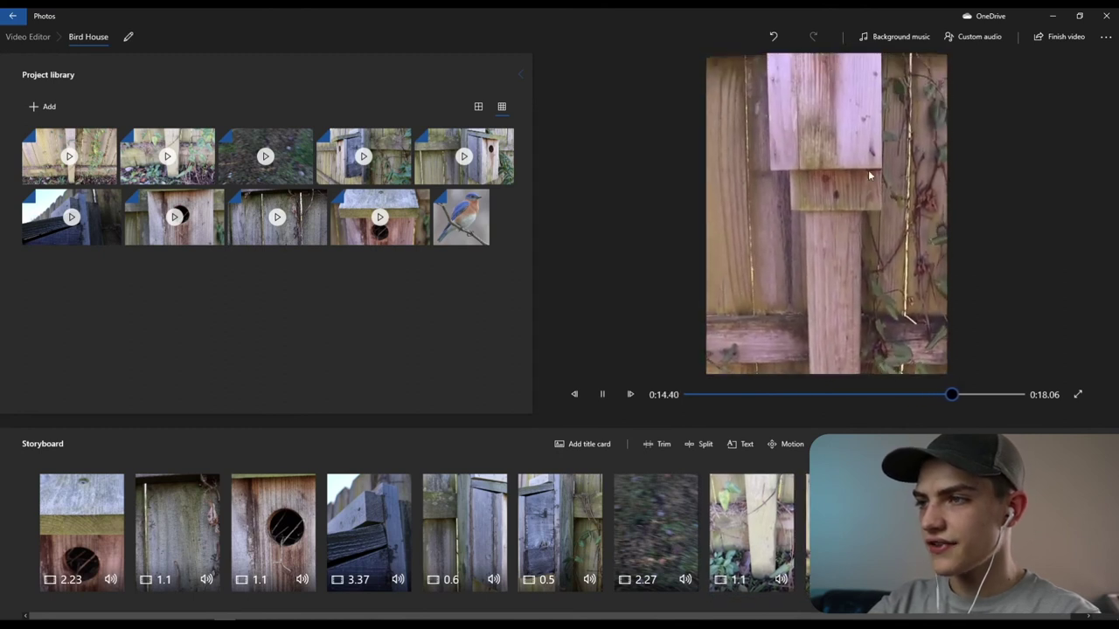
key("space")
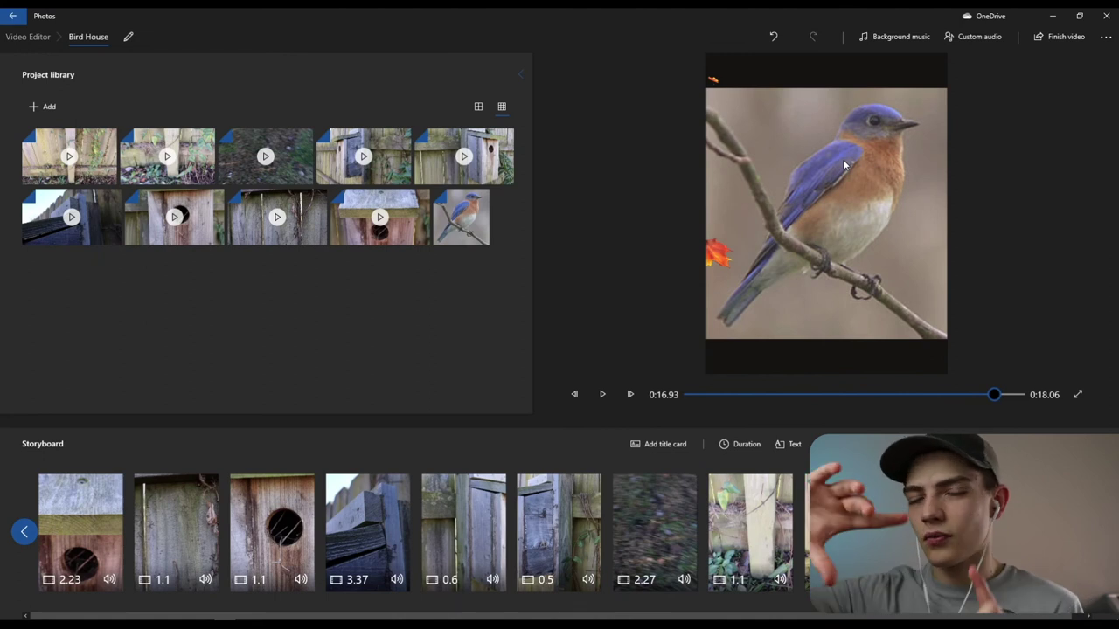
Change the project's portrait aspect ratio to 9:16.
left_click(1105, 37)
left_click(1091, 124)
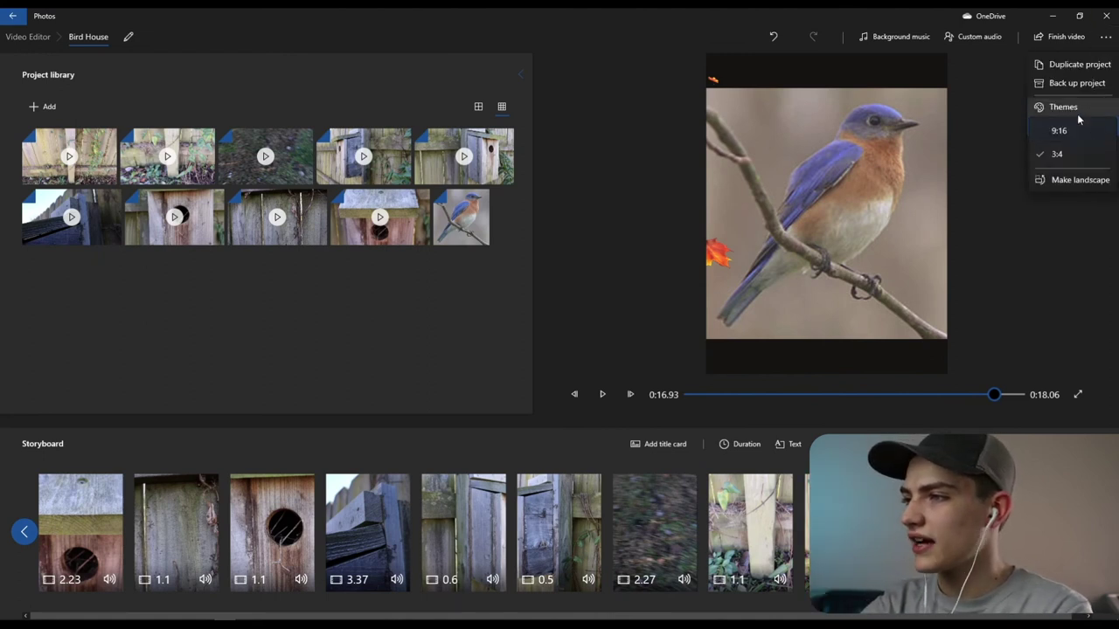
key("Escape")
left_click(1083, 127)
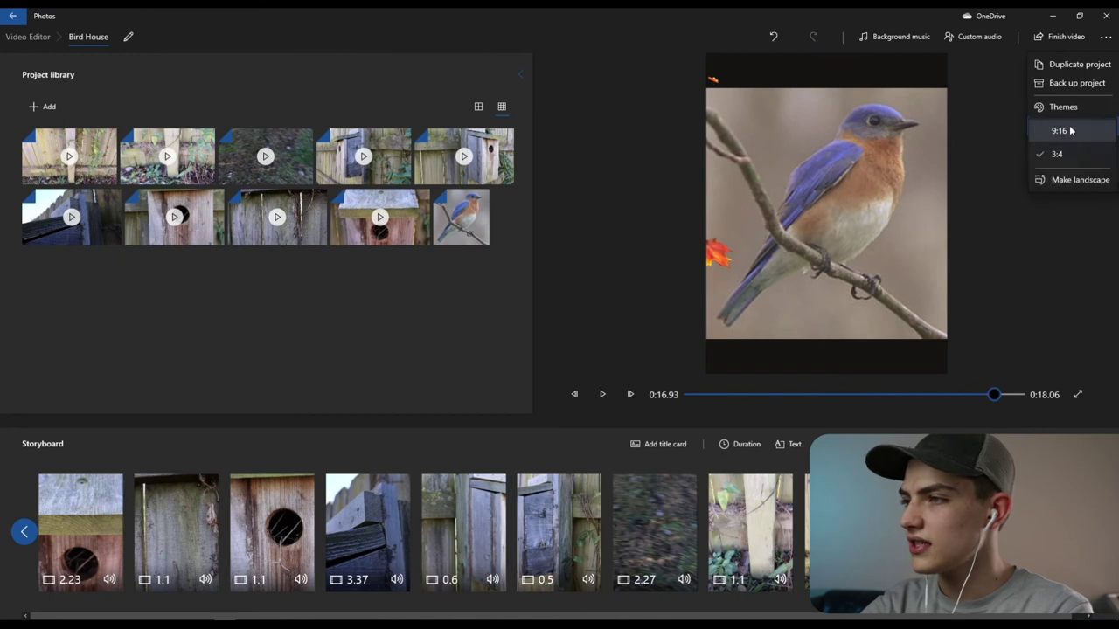
left_click(1070, 131)
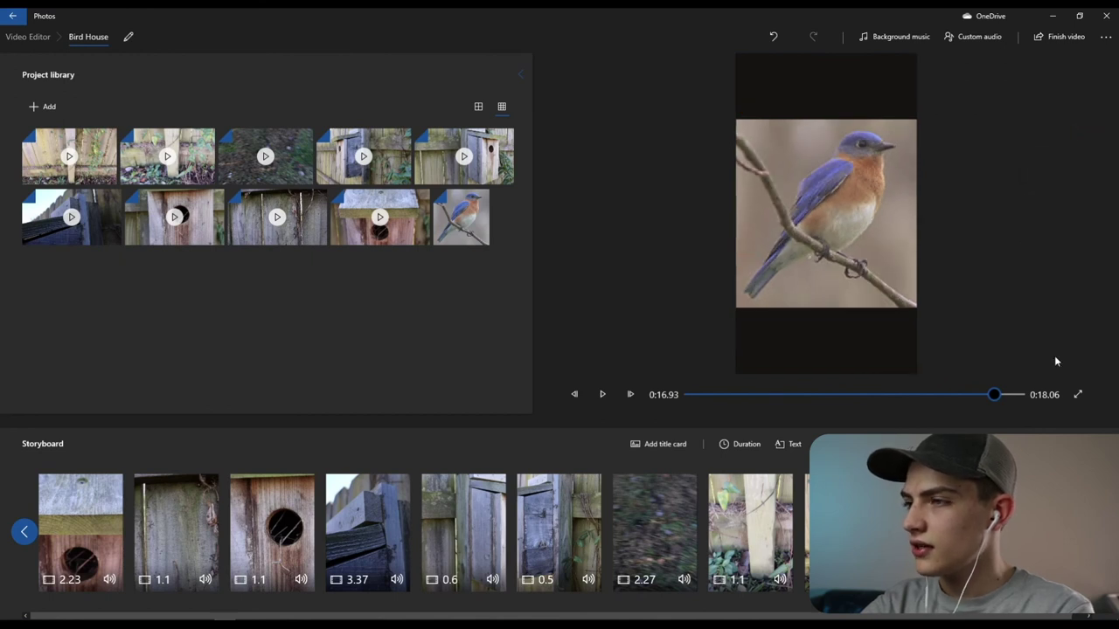
Return the project from portrait to 16:9 landscape orientation.
left_click(1106, 37)
left_click(1082, 132)
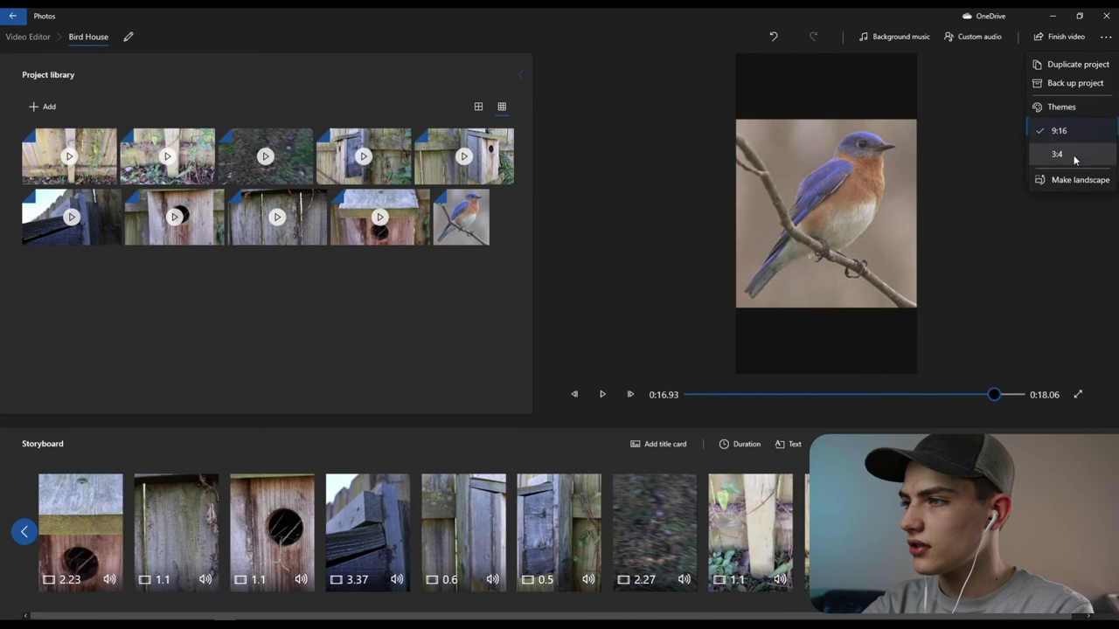
left_click(1075, 181)
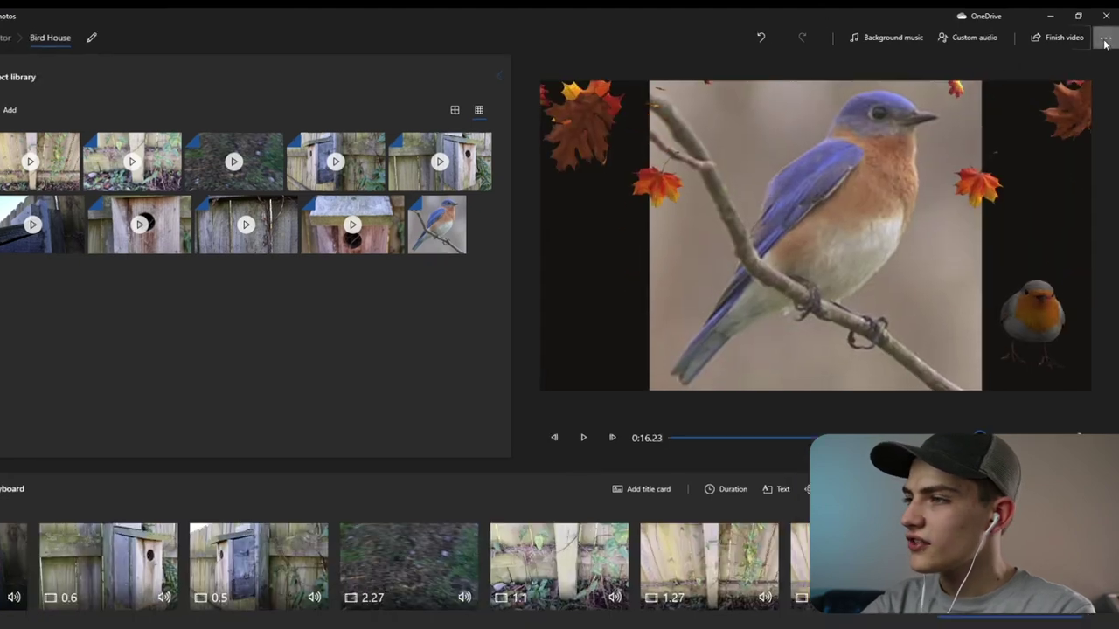
Open the app settings and look through the options down to the video, notification and privacy sections.
left_click(1106, 37)
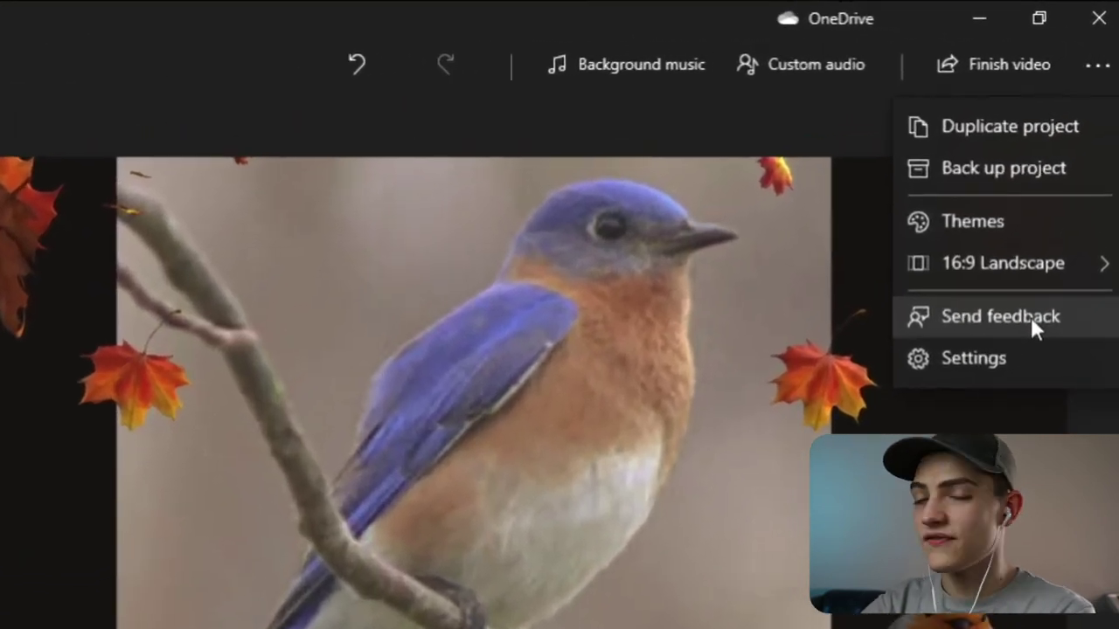
left_click(1031, 356)
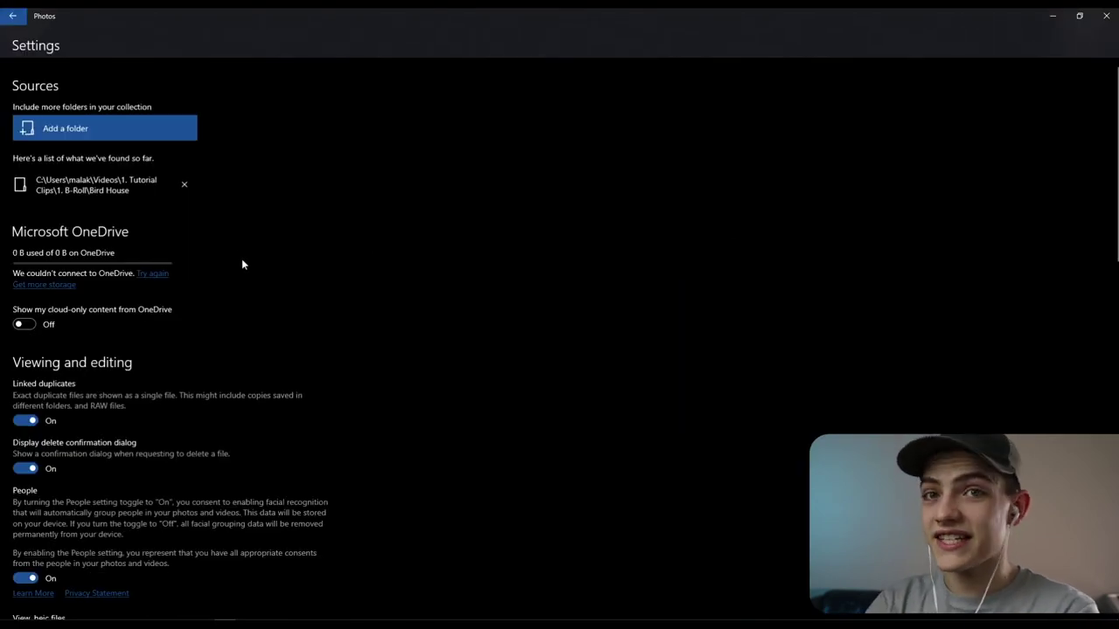
scroll(253, 288, "down", 15)
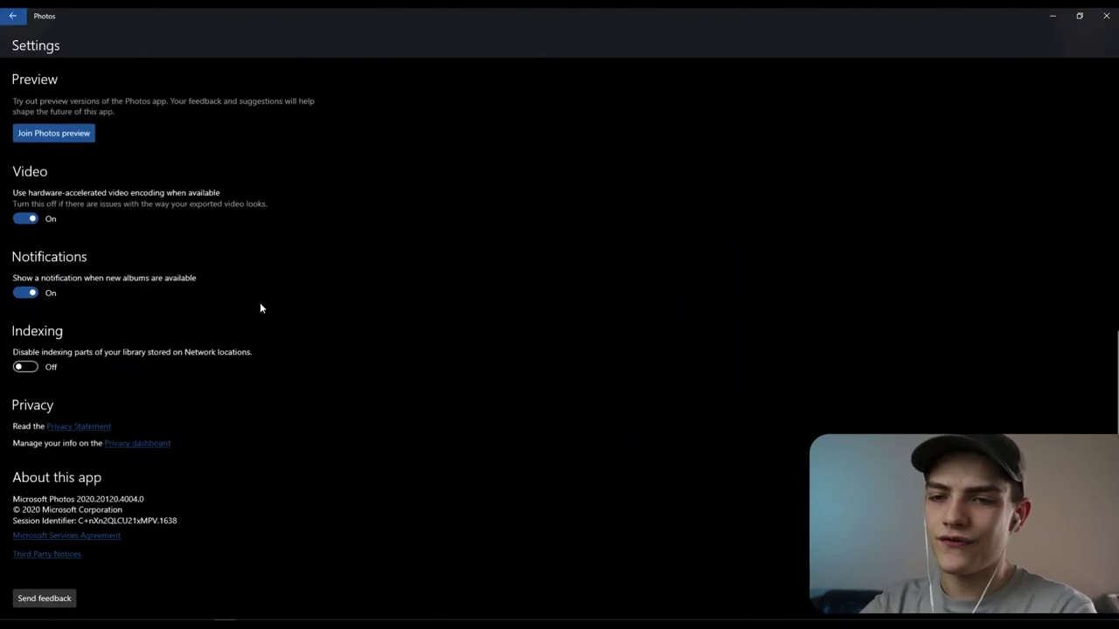
Leave the app settings, open the video's title for renaming and keep it as Bird House.
scroll(341, 541, "up", 15)
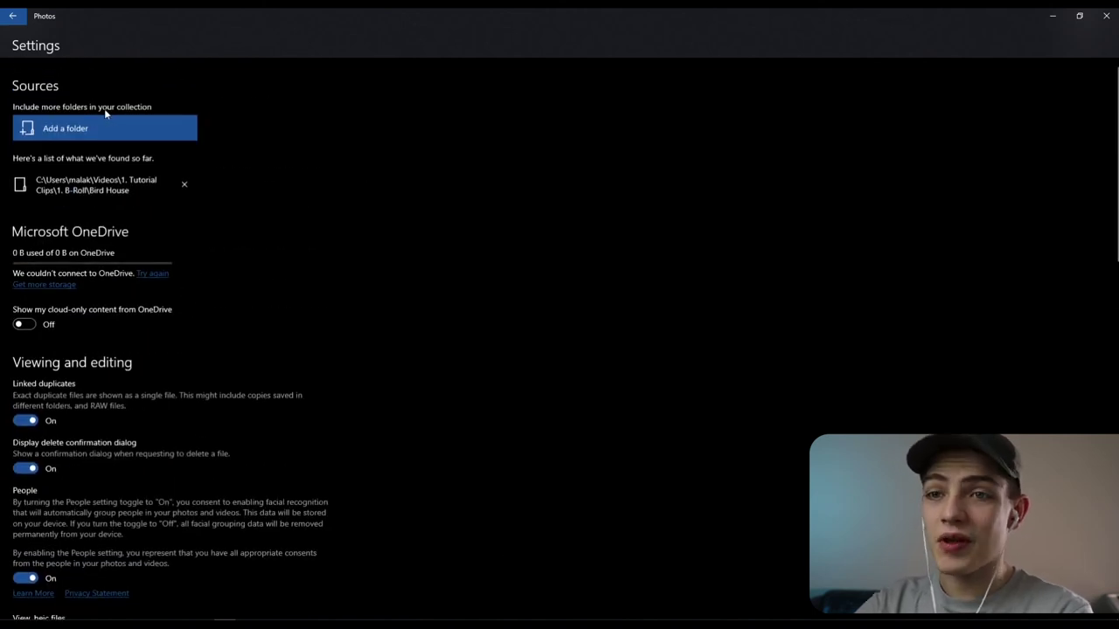
left_click(15, 17)
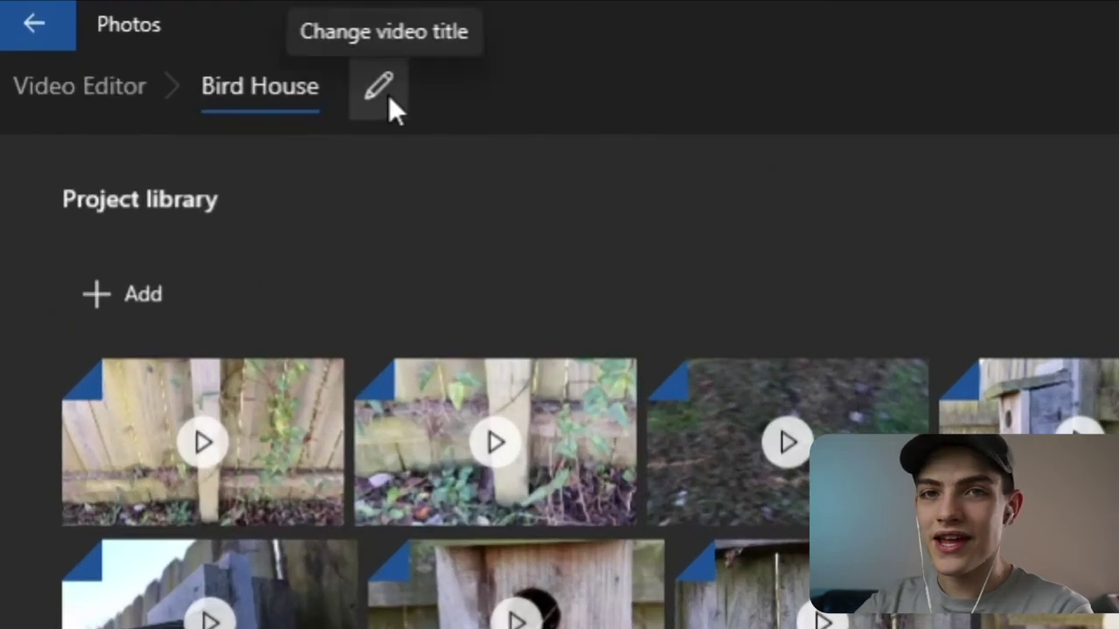
left_click(130, 38)
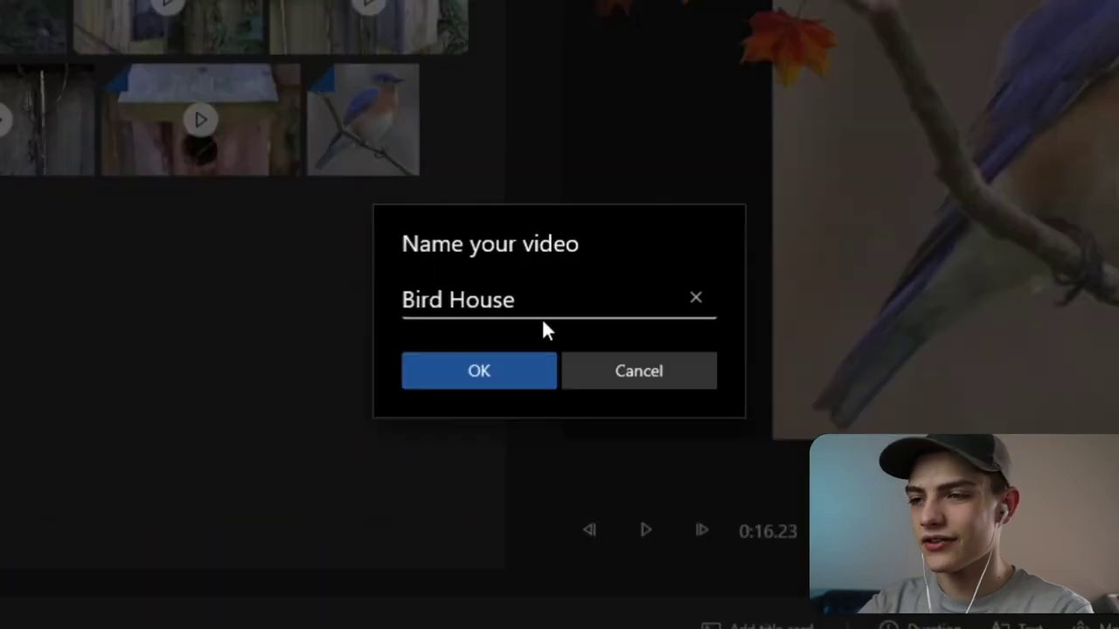
left_click(505, 381)
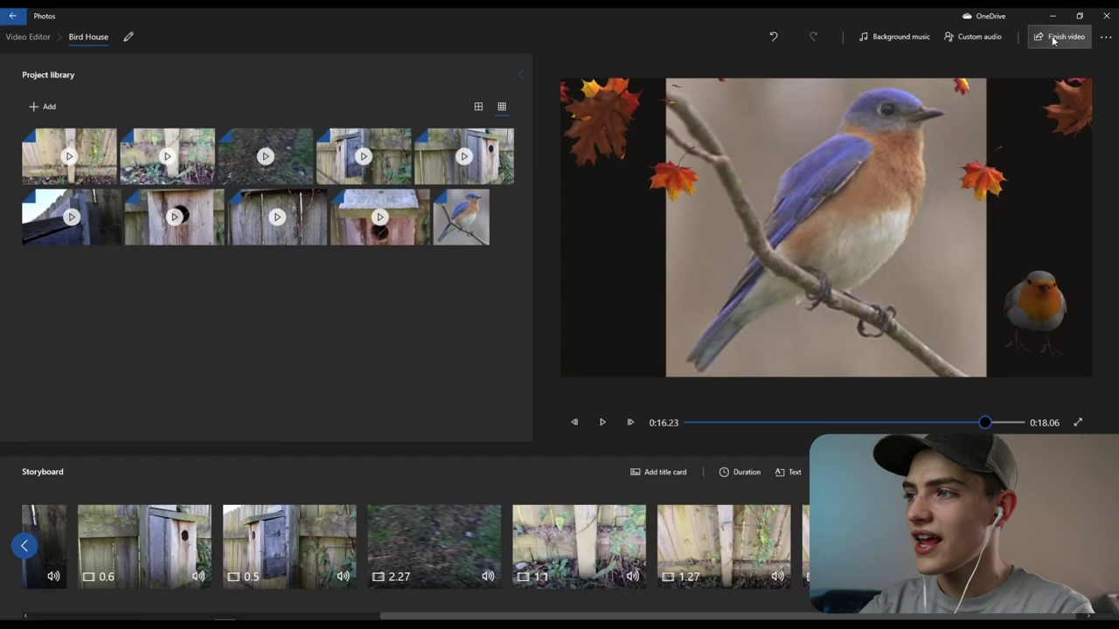
Export the finished video in High 1080p quality with hardware-accelerated encoding, as Bird House in the Bird House folder.
left_click(1053, 38)
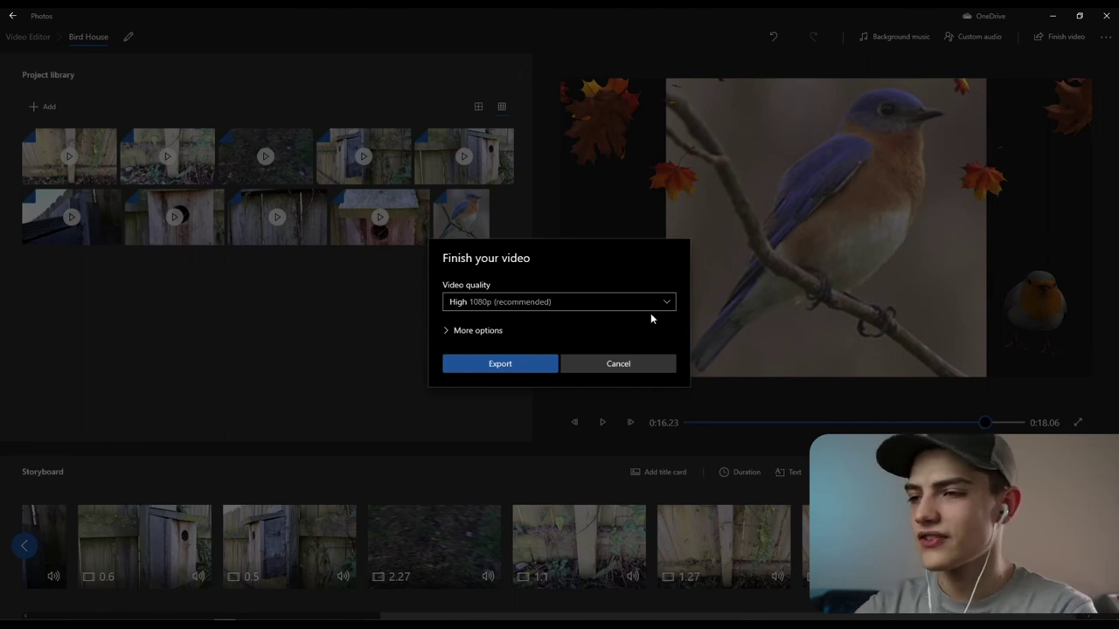
left_click(460, 332)
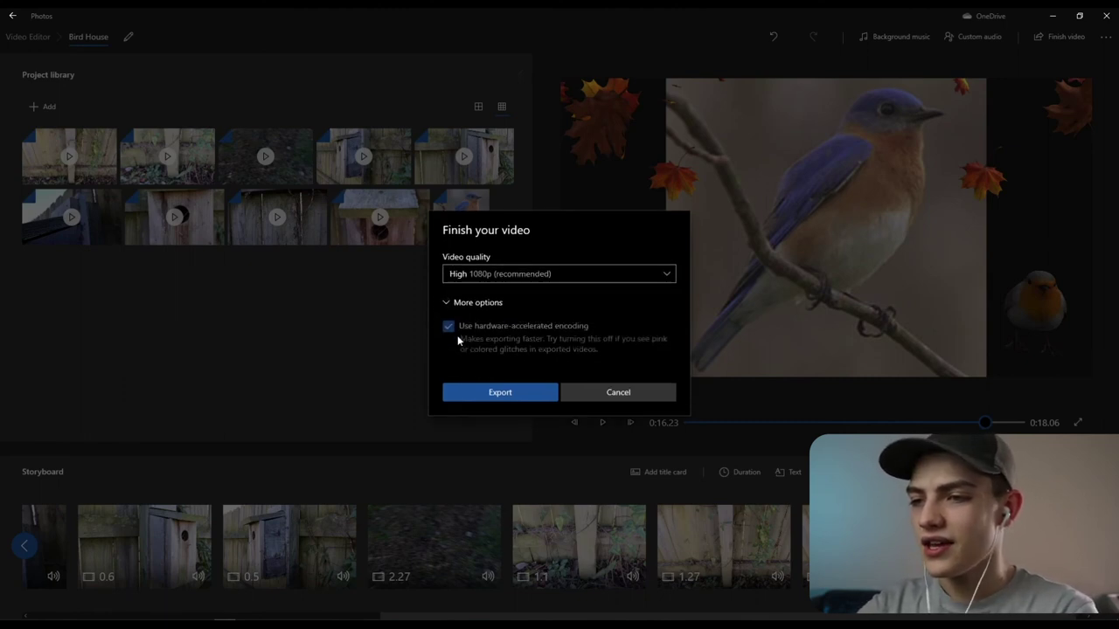
left_click(446, 299)
left_click(500, 367)
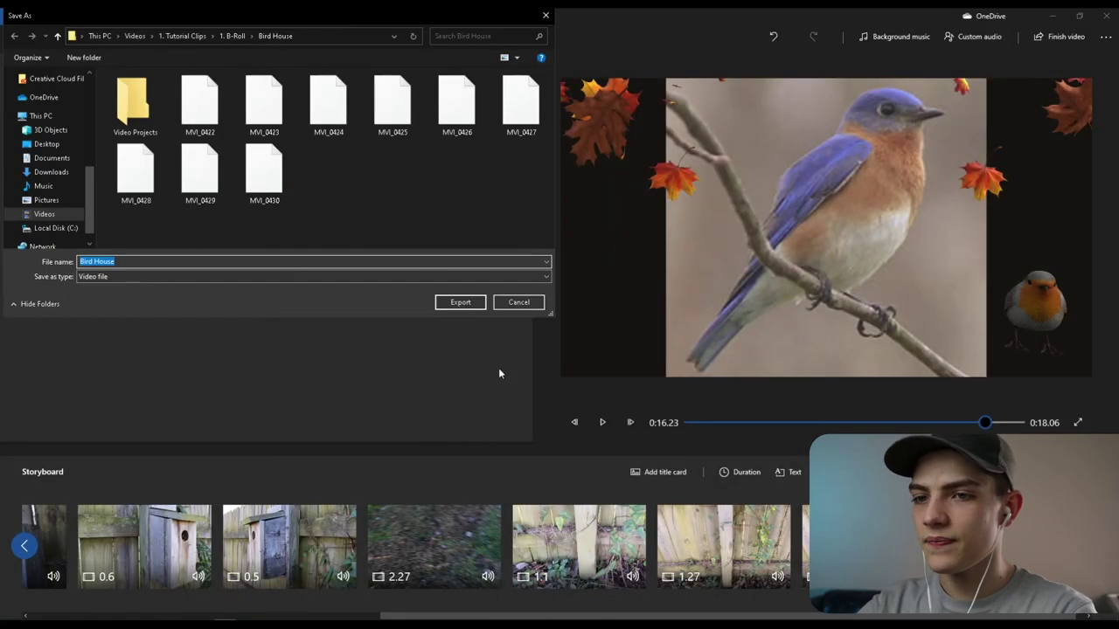
left_click(461, 305)
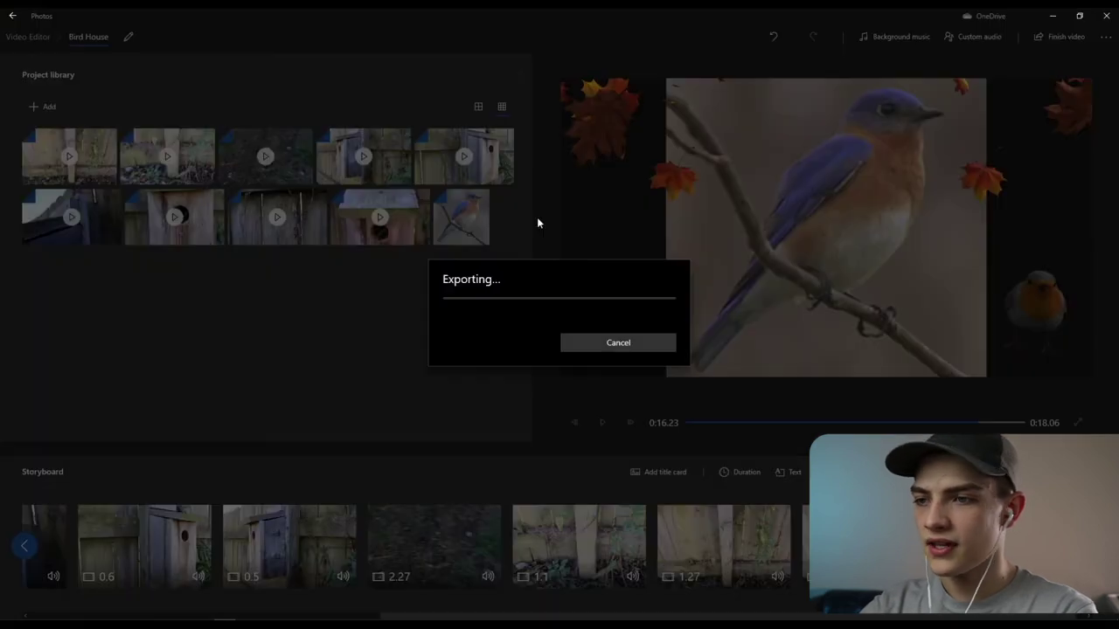